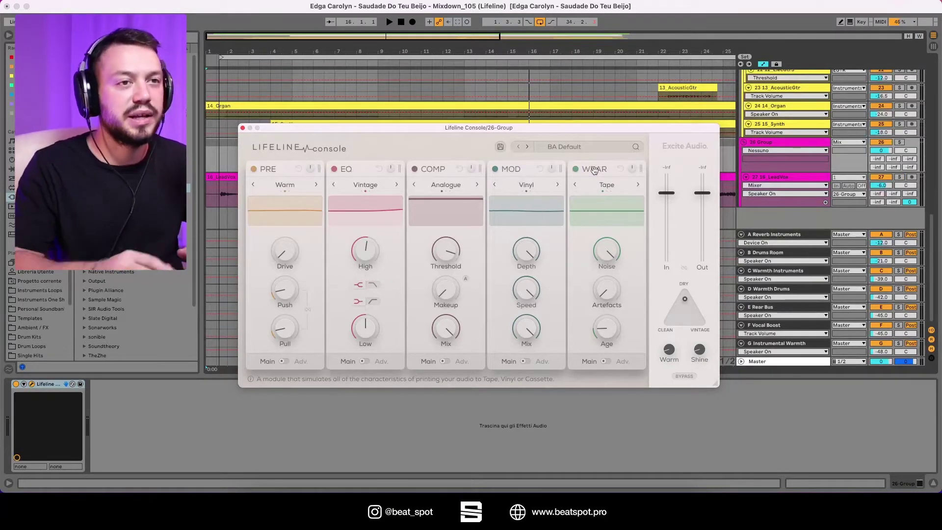
Examine Lifeline Console's input and output faders and its Dry, Clean and Vintage blend control.
mouse_move(670, 196)
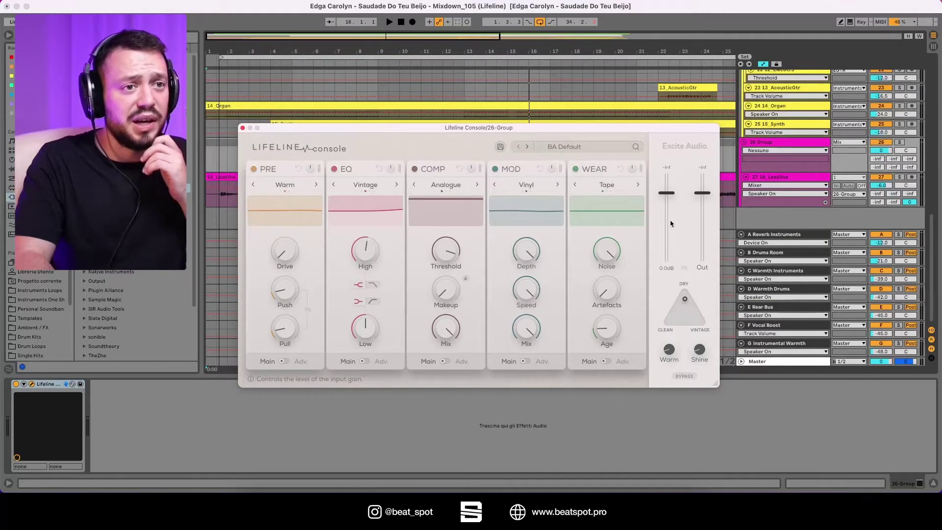
mouse_move(705, 203)
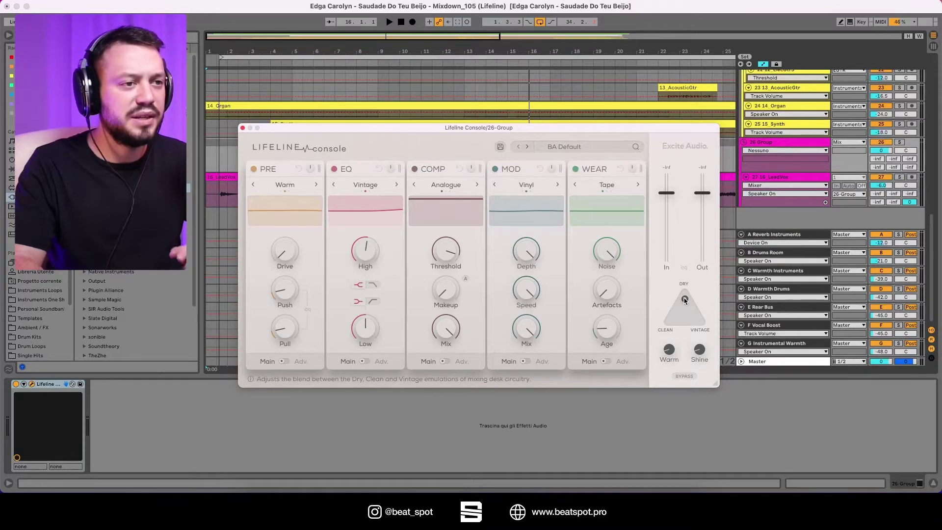
drag(685, 301, 685, 298)
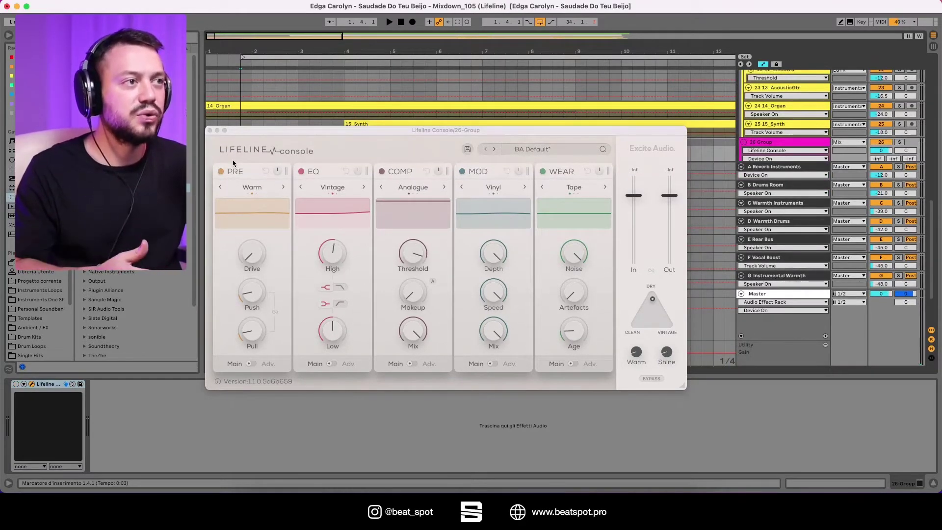
Play the song intro, close the Lifeline Console window and unfold 26 Group to reveal the lead vocal track.
key(space)
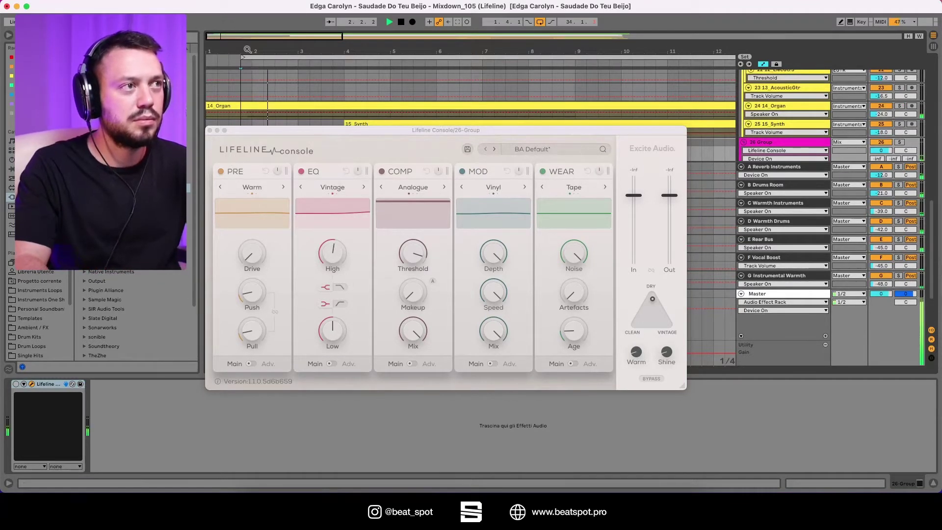
drag(245, 55, 246, 34)
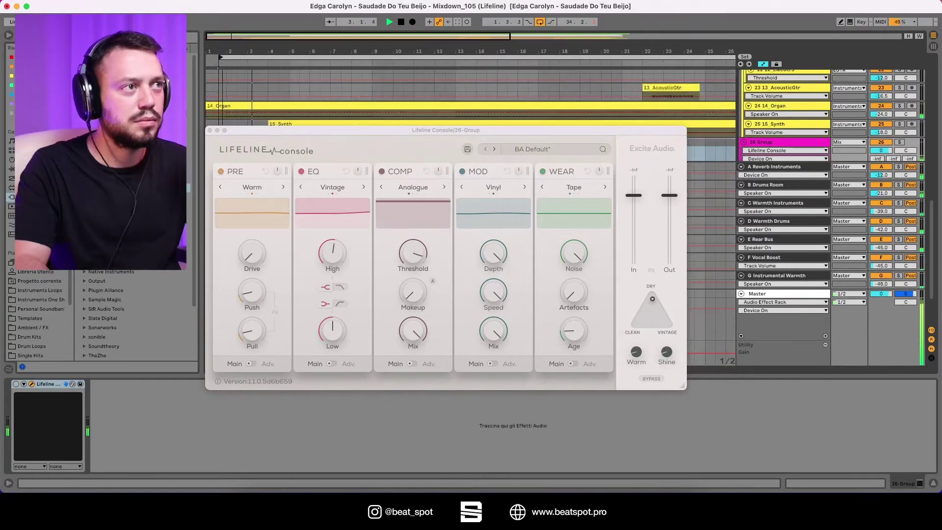
click(210, 131)
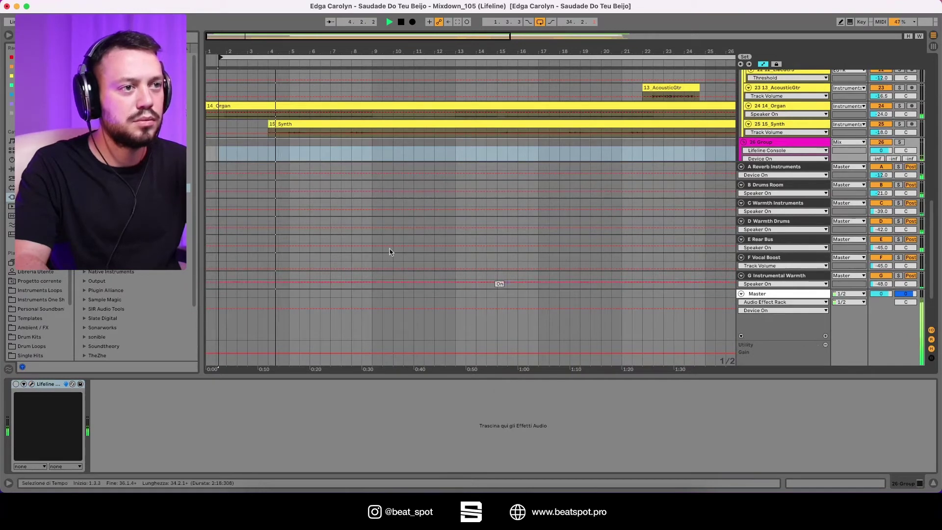
scroll(392, 279, down, 2)
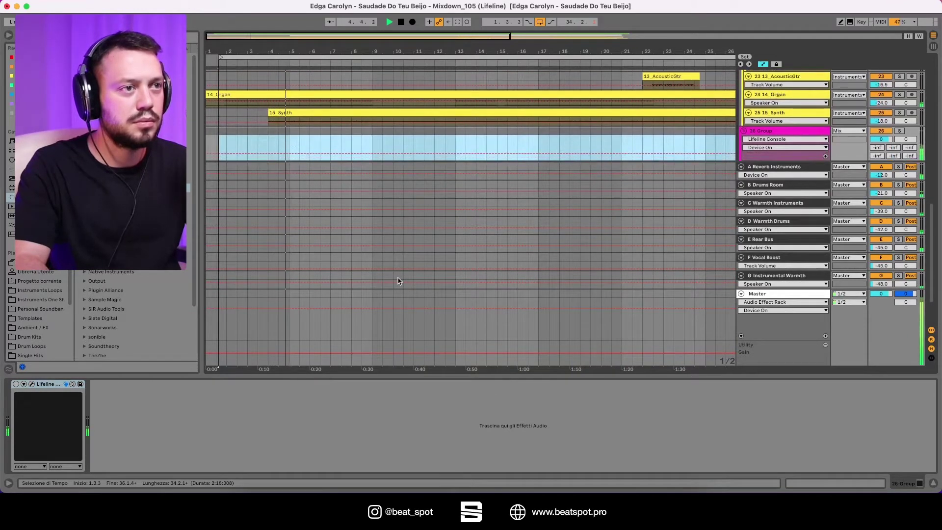
click(743, 131)
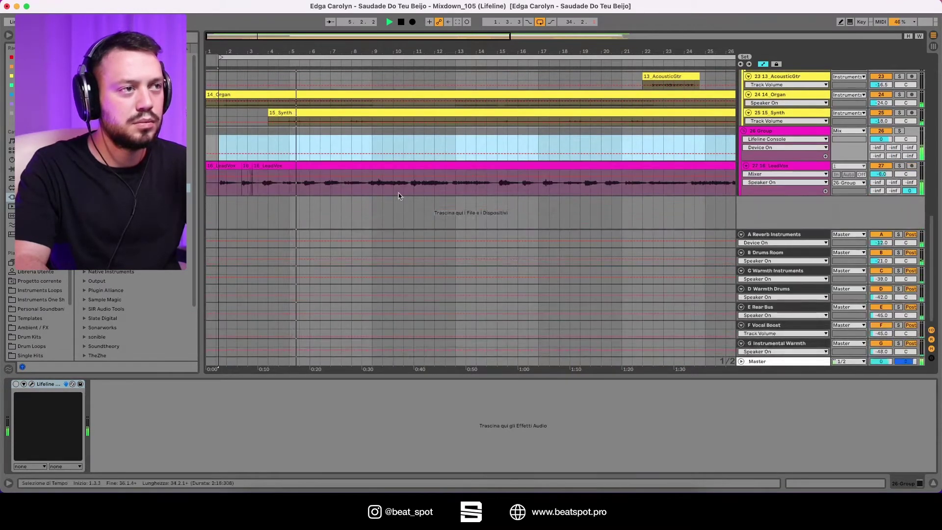
key(space)
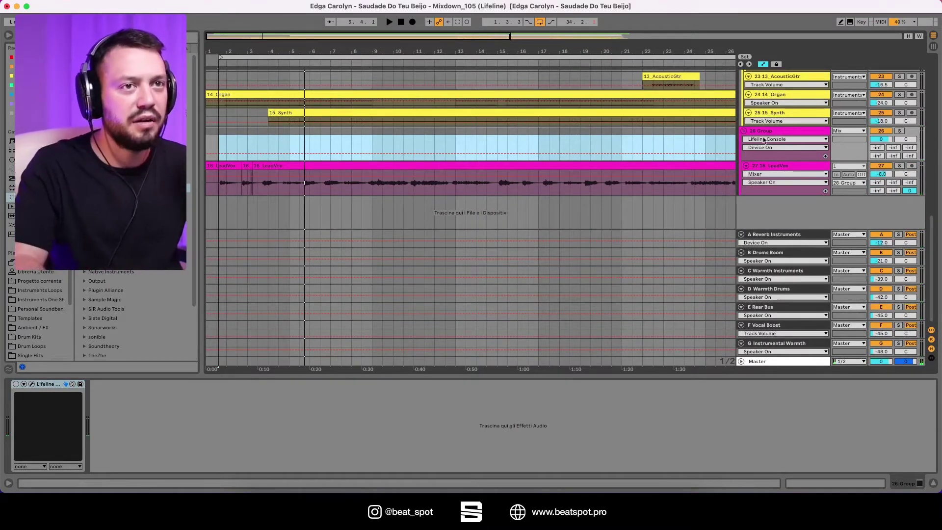
Turn on Lifeline Console on 26 Group with its window open, and solo the group for playback.
click(757, 157)
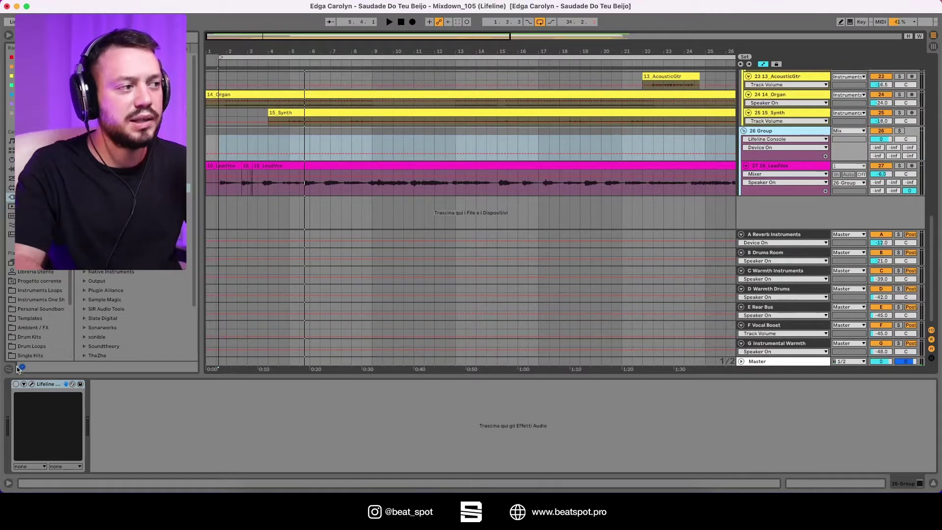
click(17, 384)
click(32, 384)
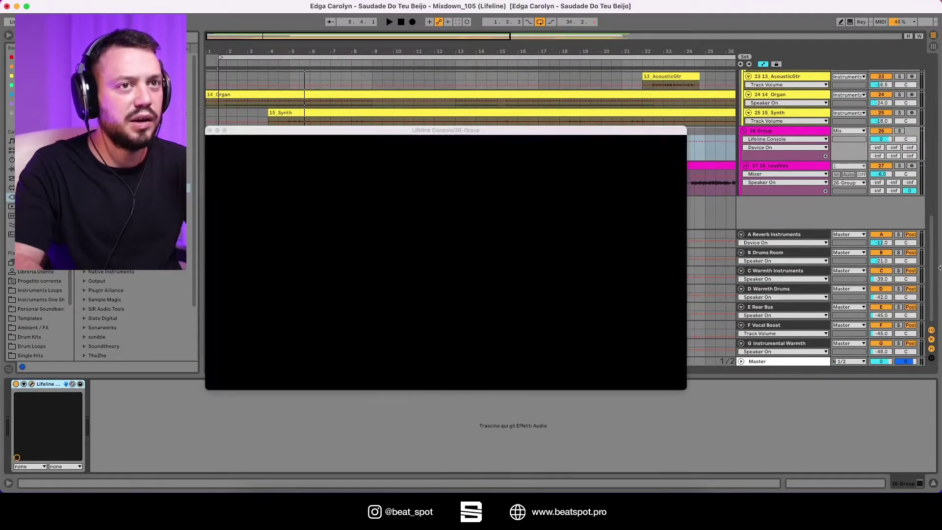
click(899, 131)
key(space)
key(space)
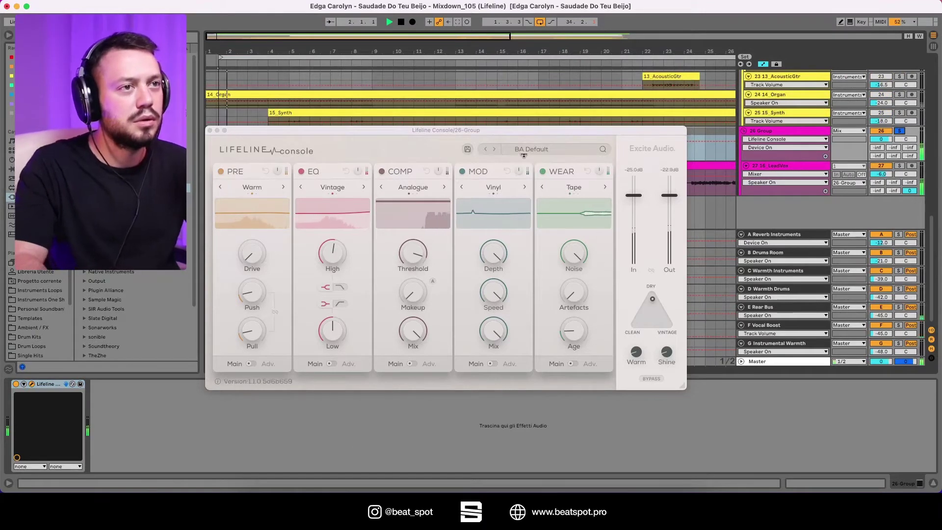
Load the VOX 90s Edge preset from the Vocals category and play the soloed vocal through it.
click(532, 149)
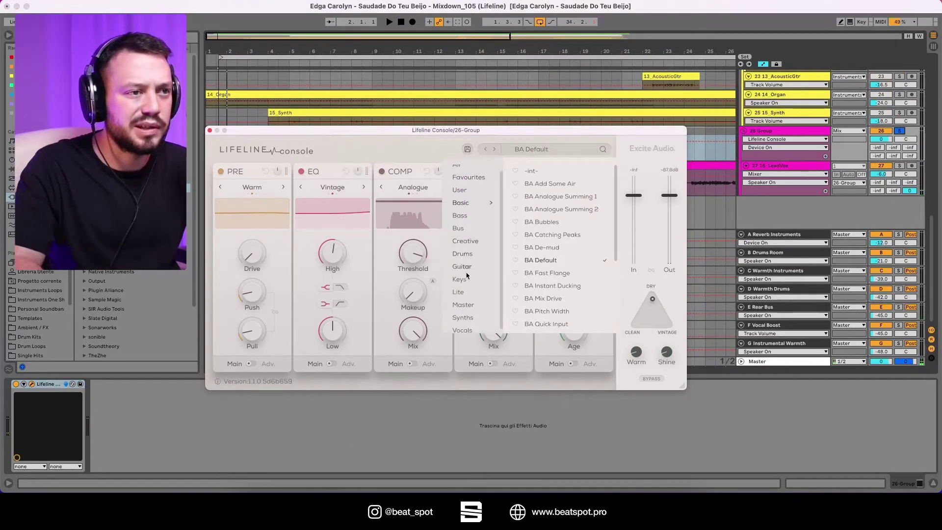
scroll(468, 295, down, 1)
click(463, 327)
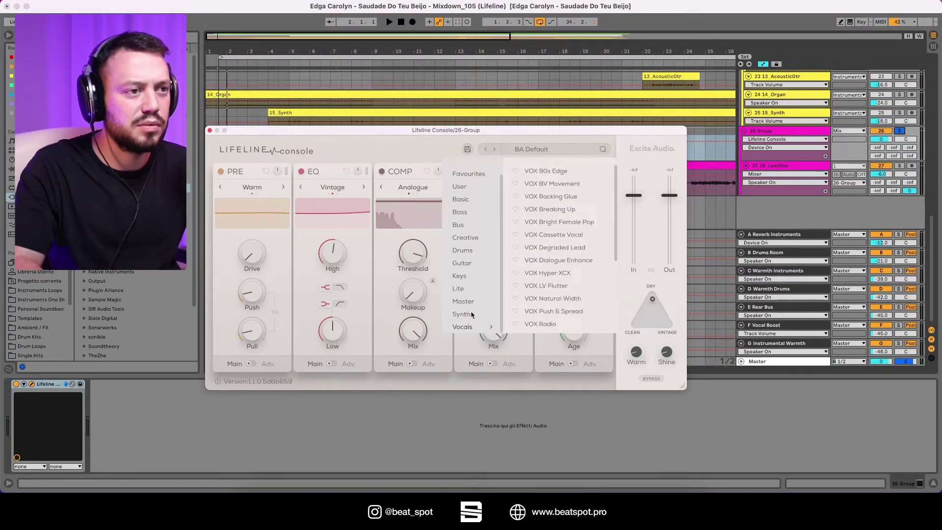
click(539, 171)
key(space)
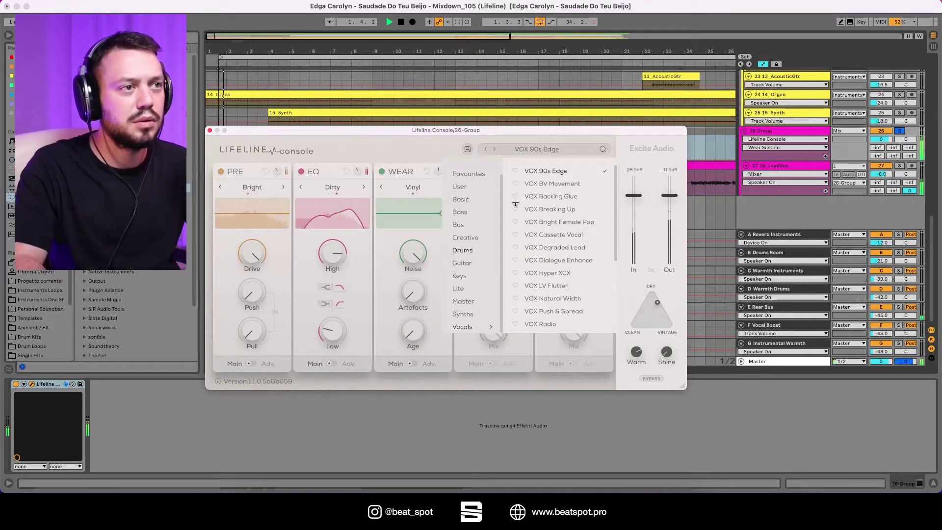
click(500, 153)
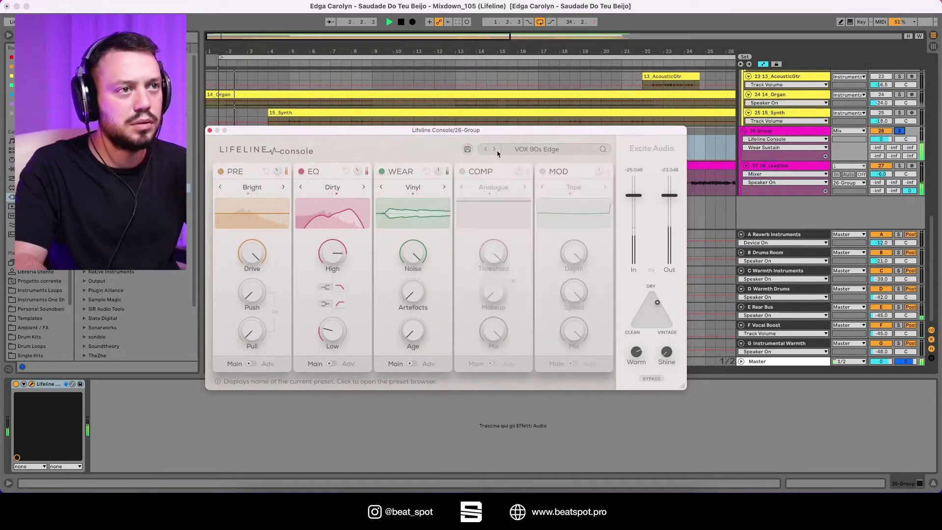
Switch to the VOX BV Movement preset and compare the vocal with Lifeline Console off and on.
click(494, 149)
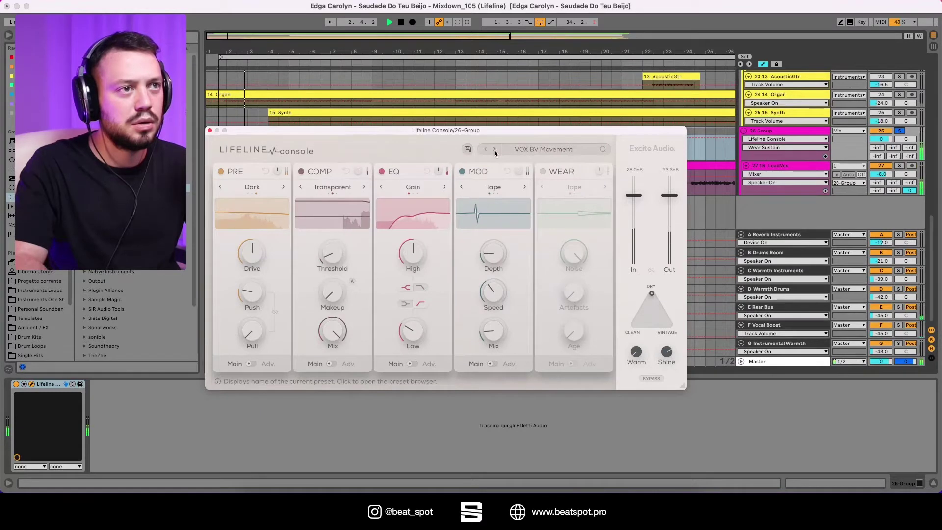
click(16, 385)
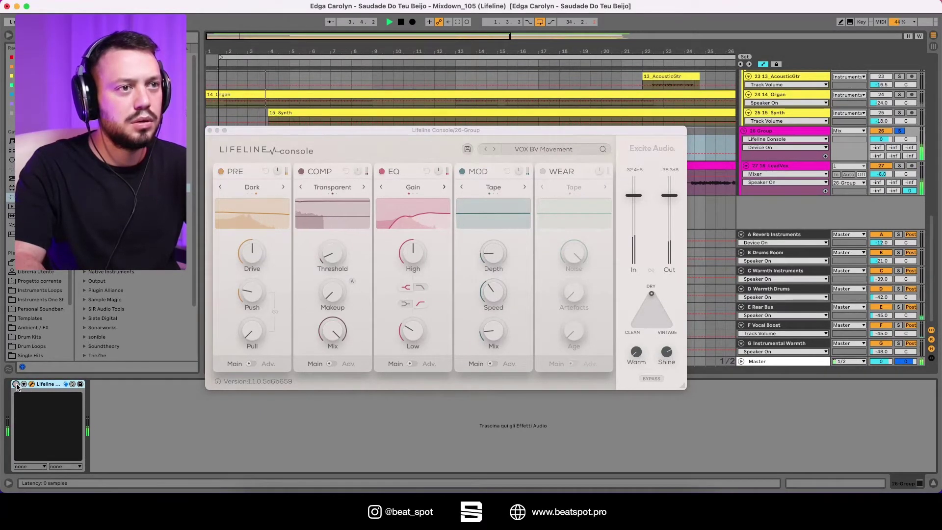
click(16, 384)
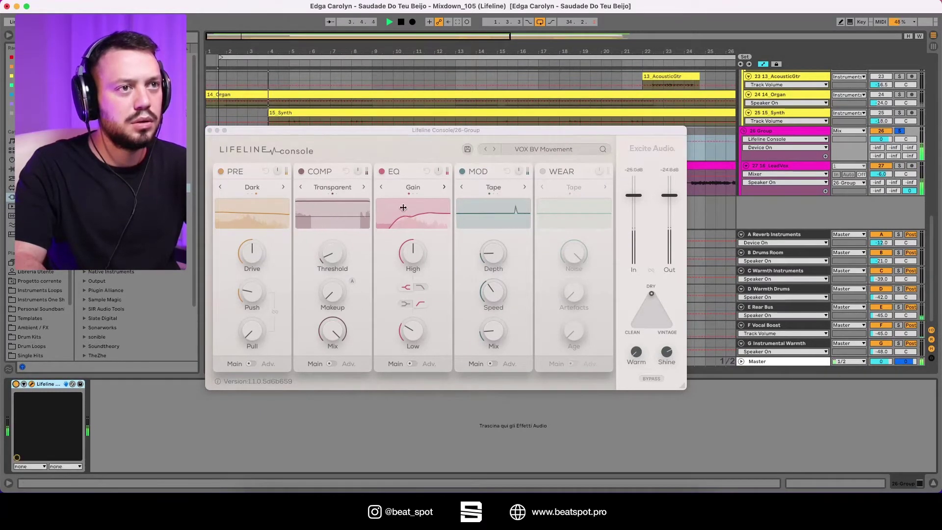
Advance through the vocal presets to VOX Bright Female Pop and compare the vocal with the effect bypassed.
click(494, 150)
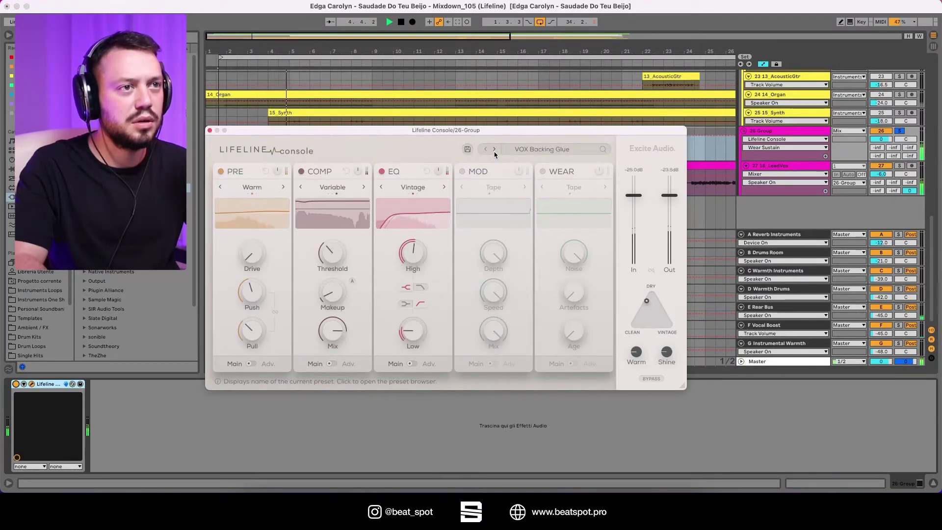
click(494, 149)
click(494, 150)
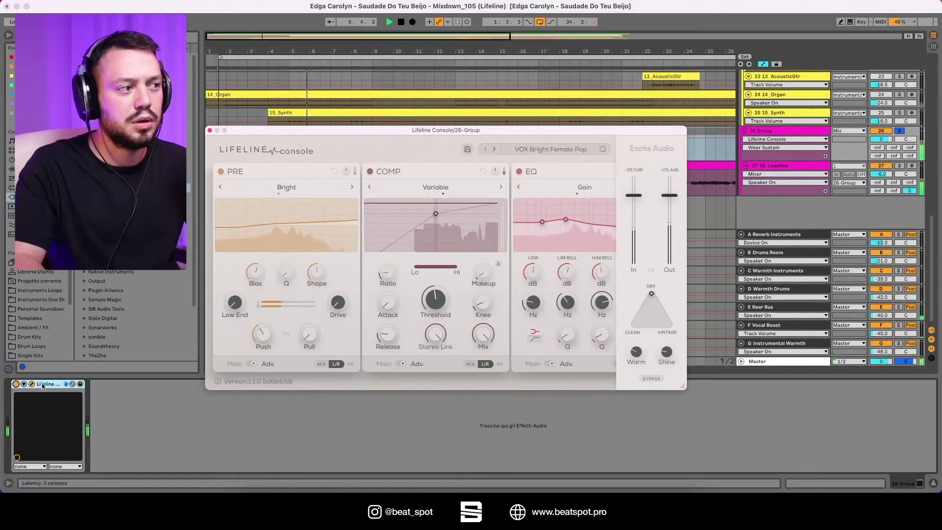
click(17, 384)
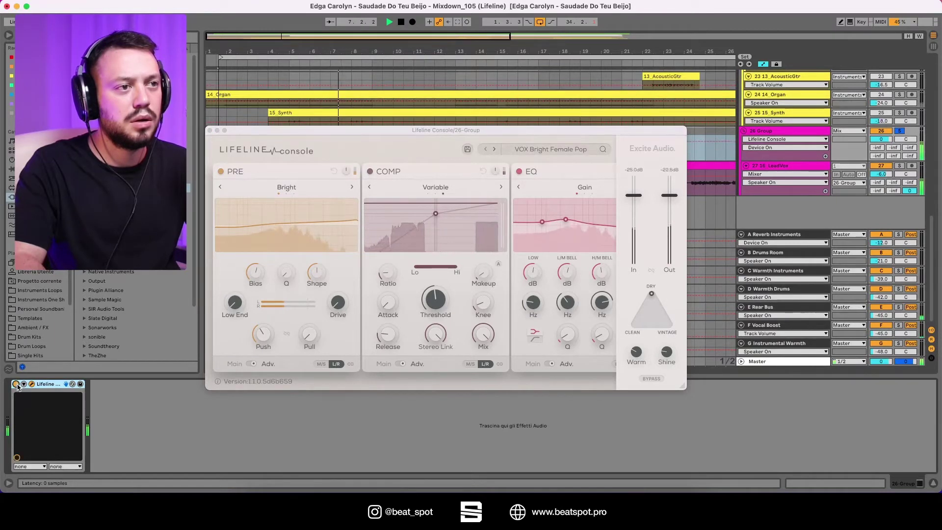
Enlarge the Lifeline Console window slightly and look through the preset's COMP, EQ, MOD and WEAR modules.
drag(443, 171, 393, 171)
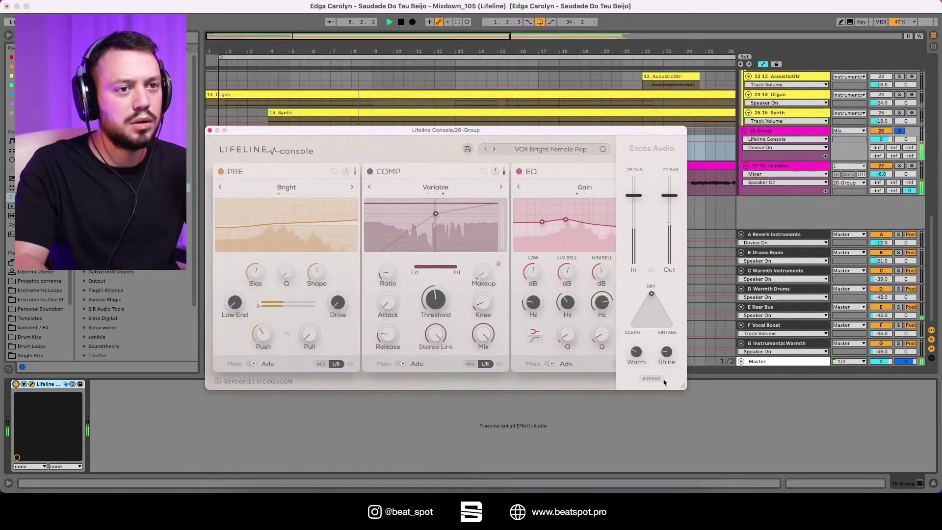
drag(685, 385, 787, 444)
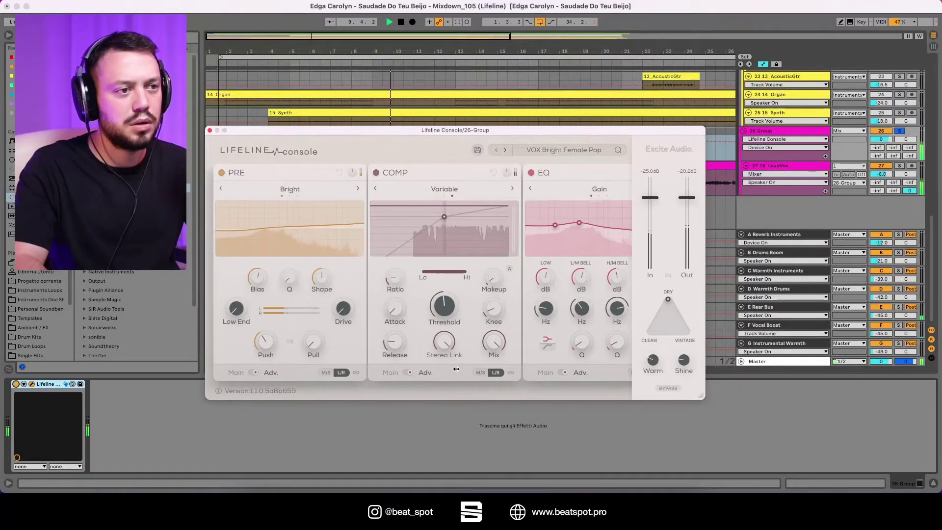
scroll(456, 368, right, 5)
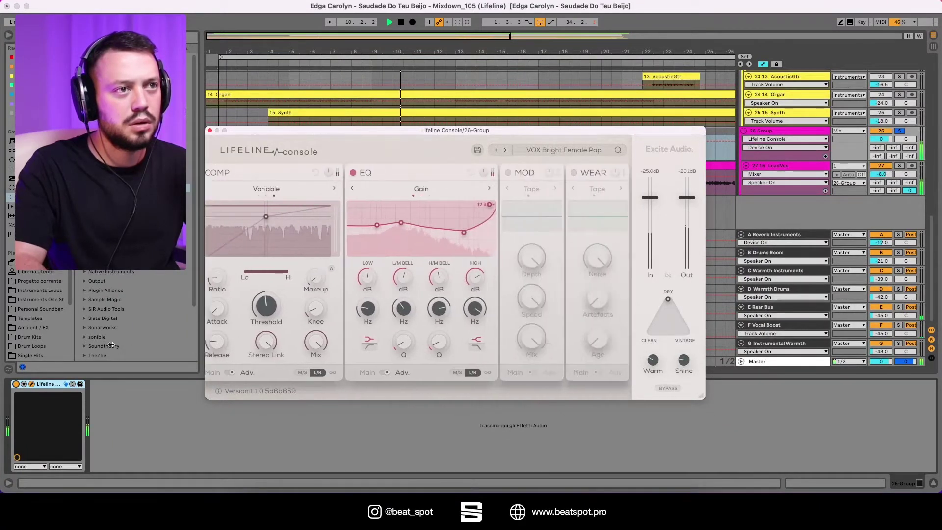
mouse_move(429, 172)
mouse_down()
mouse_move(388, 172)
mouse_move(421, 172)
mouse_up()
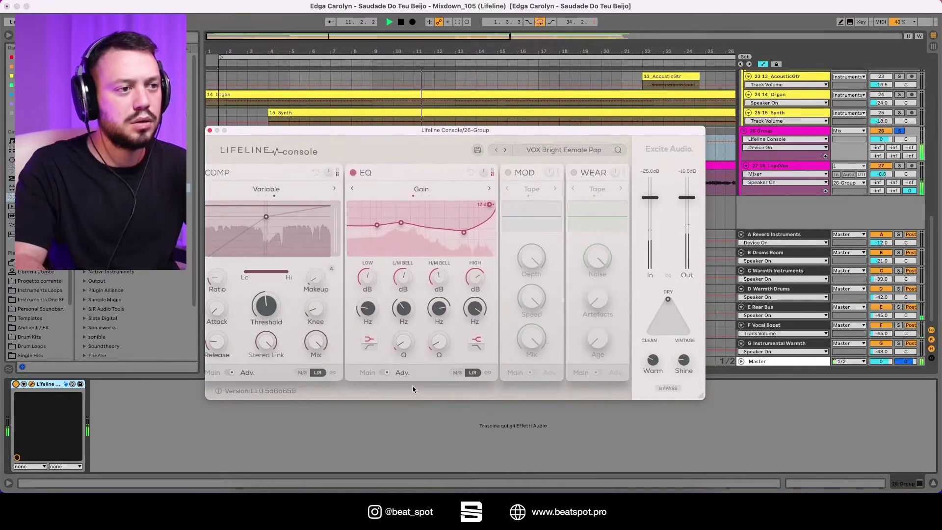
scroll(418, 376, left, 5)
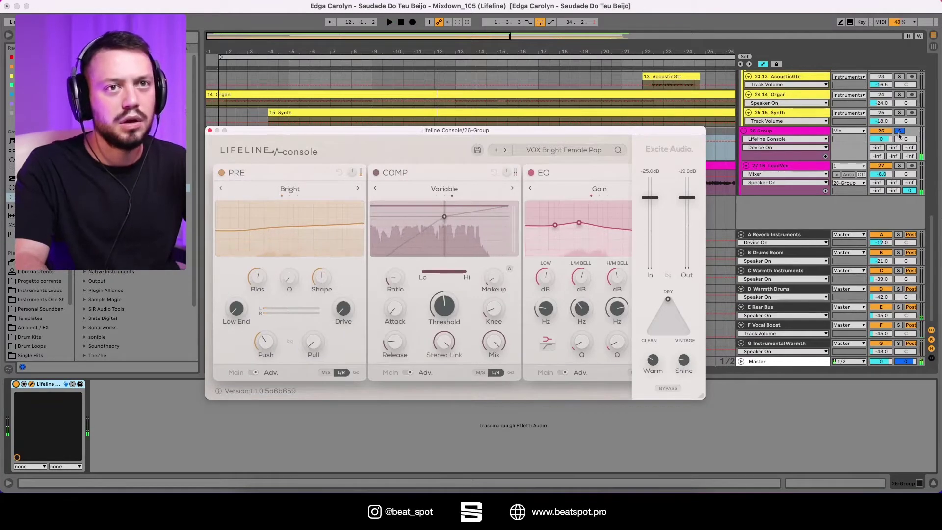
Unsolo the vocal group and, with the full mix playing, lower Lifeline Console's output level slightly.
click(2, 384)
key(space)
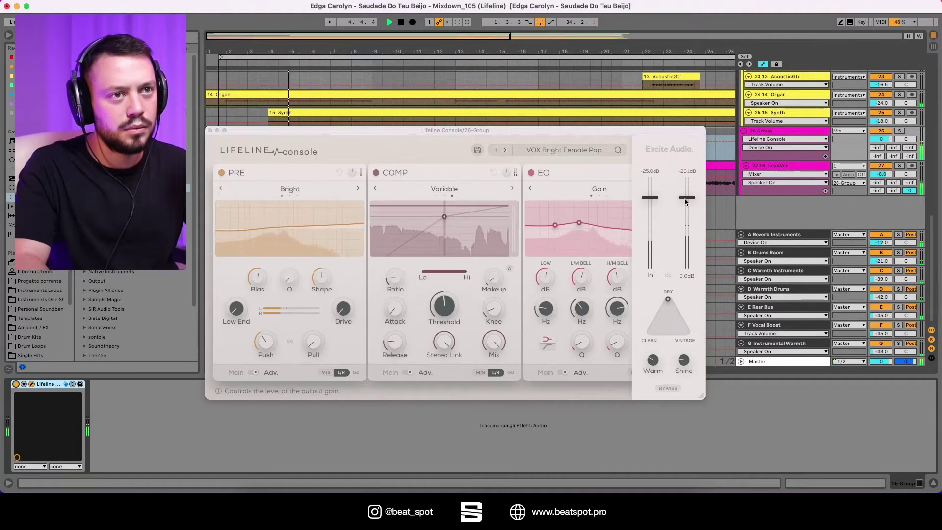
drag(686, 201, 683, 207)
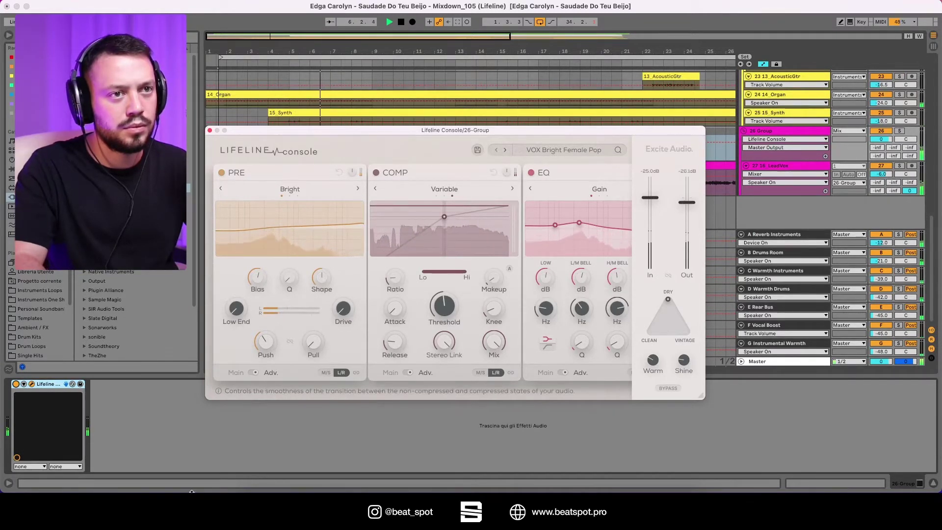
Compare the vocal in the mix with all of Lifeline Console bypassed, and with only the COMP module bypassed.
click(15, 386)
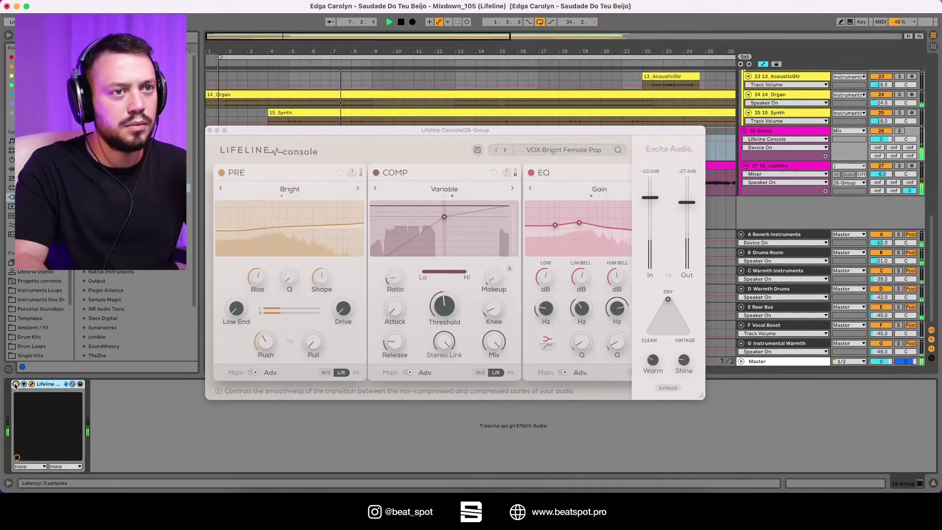
click(376, 173)
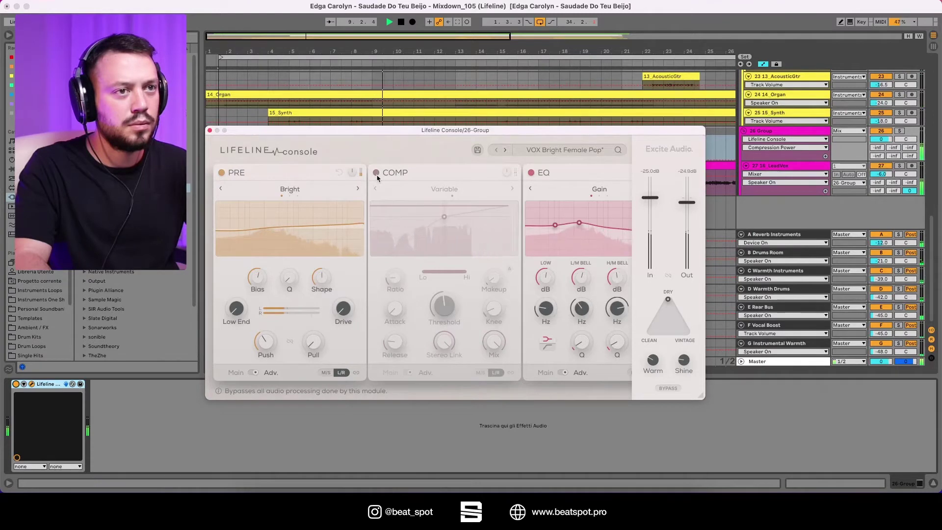
click(377, 174)
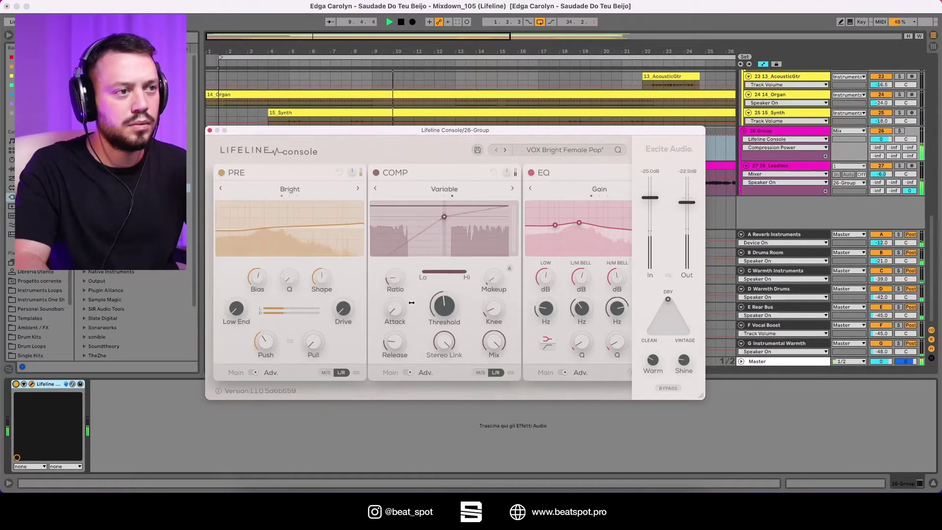
Lower the COMP module's threshold for stronger compression and raise its makeup gain.
mouse_move(440, 309)
drag(440, 310, 430, 348)
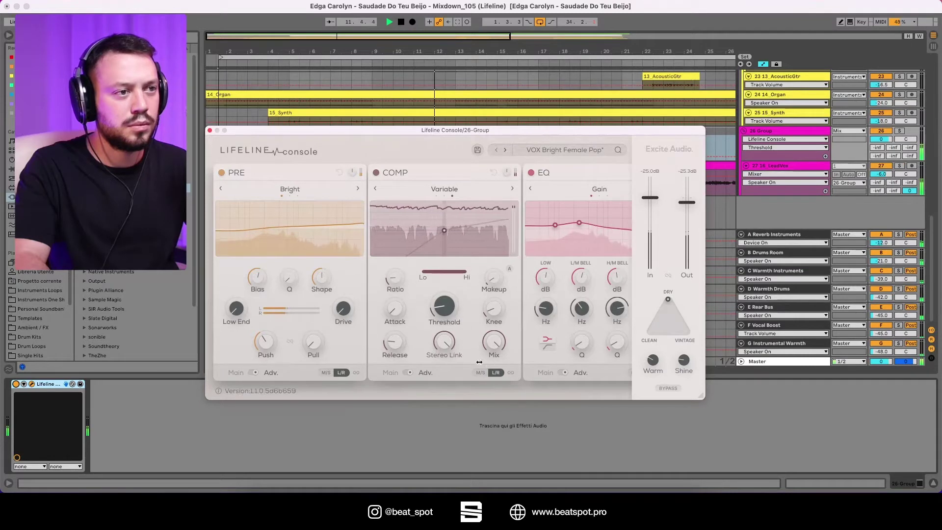
scroll(492, 278, up, 1)
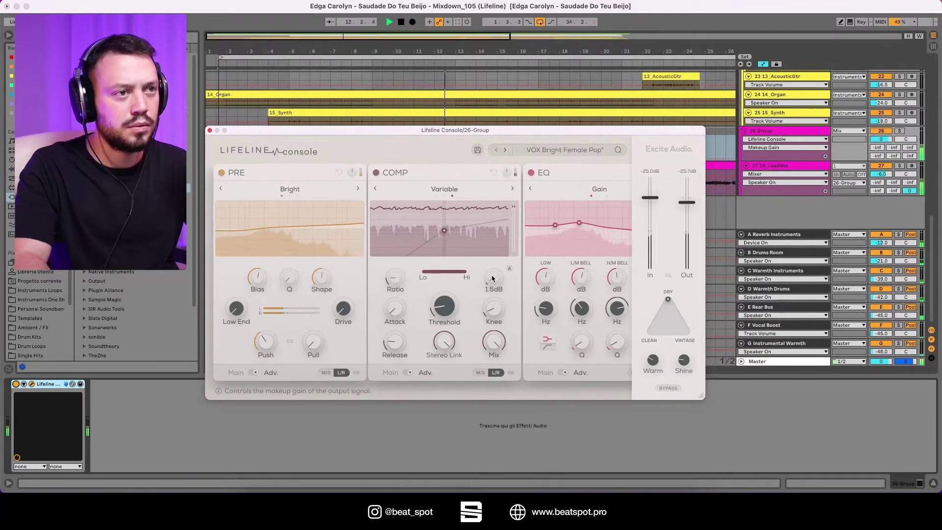
scroll(492, 278, up, 9)
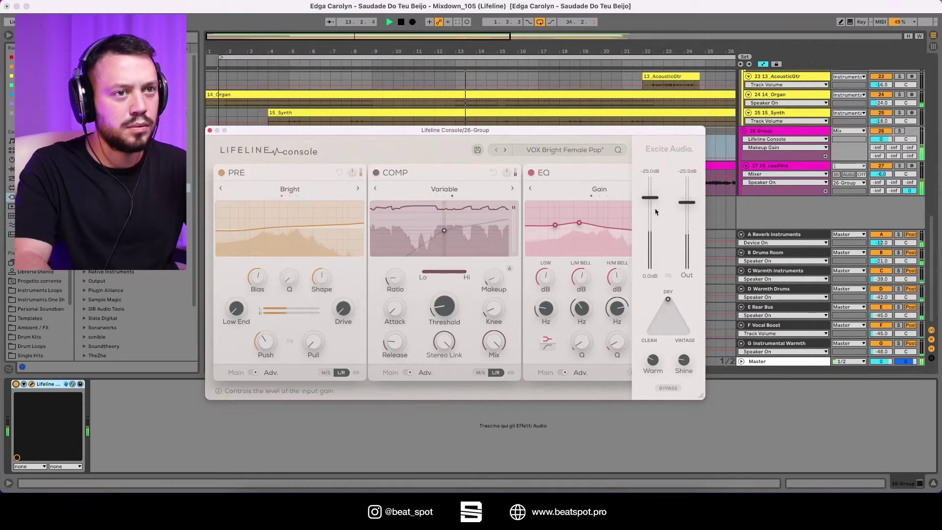
Raise Lifeline Console's output slightly with the COMP attack at about 12.4 ms, and compare the vocal with the device switched off.
scroll(683, 204, up, 3)
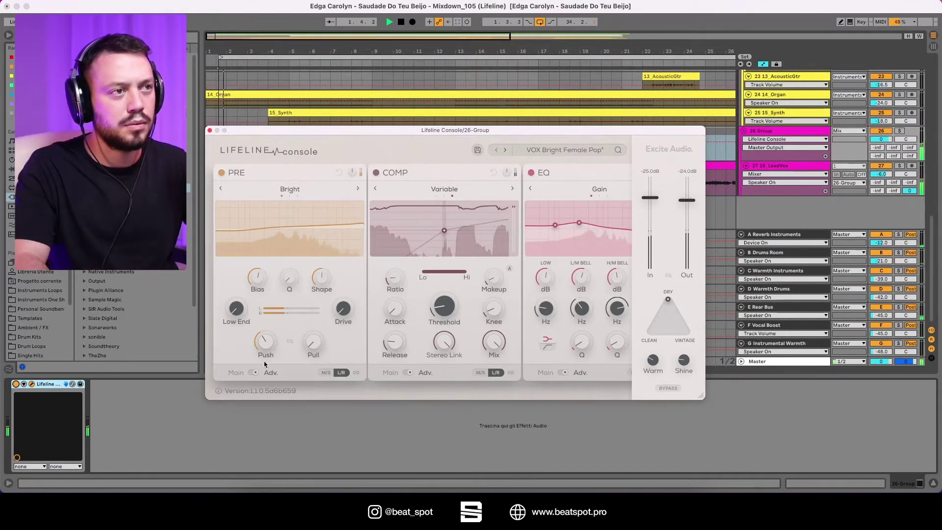
click(395, 308)
drag(396, 307, 397, 293)
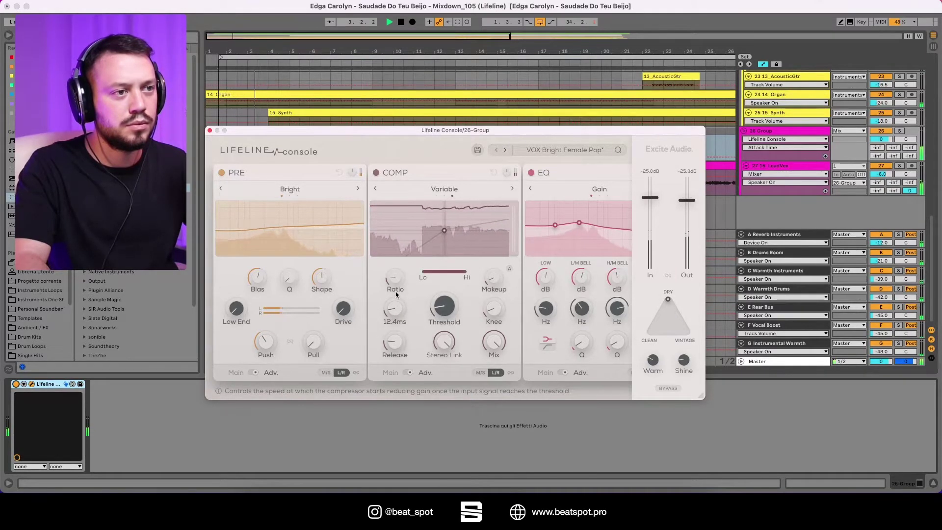
click(15, 384)
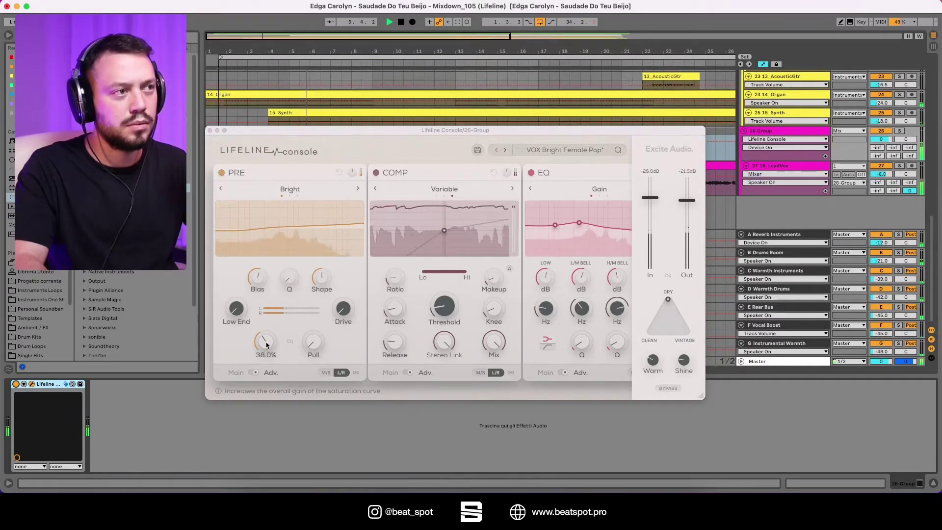
Raise the PRE module's Push amount, restart playback and try out its Pull control.
drag(266, 345, 270, 310)
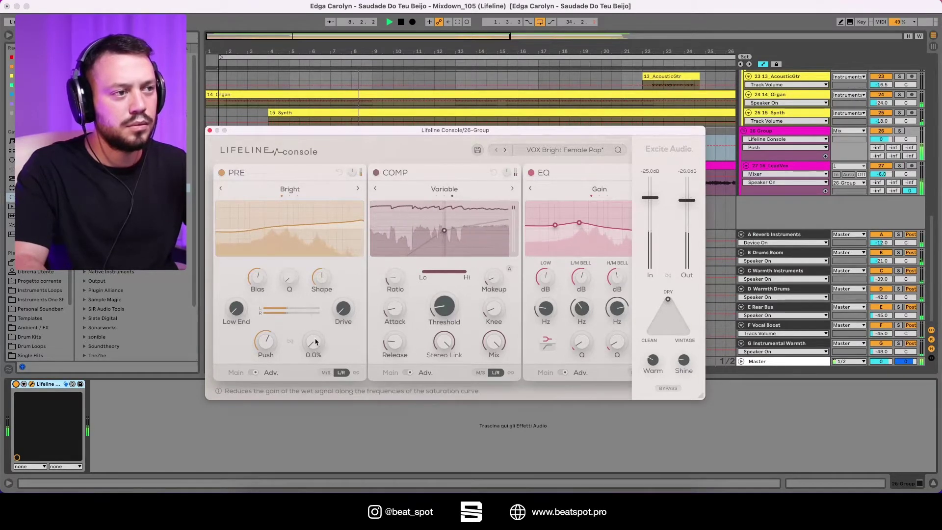
key(space)
key(space)
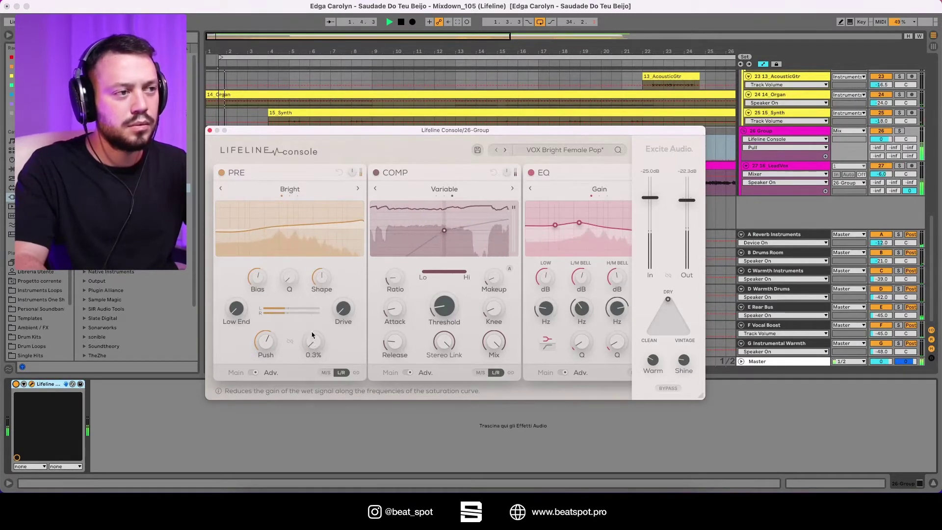
mouse_move(312, 335)
mouse_down()
mouse_move(321, 219)
mouse_move(275, 444)
mouse_move(318, 34)
mouse_move(314, 225)
mouse_move(249, 478)
mouse_move(309, 324)
mouse_up()
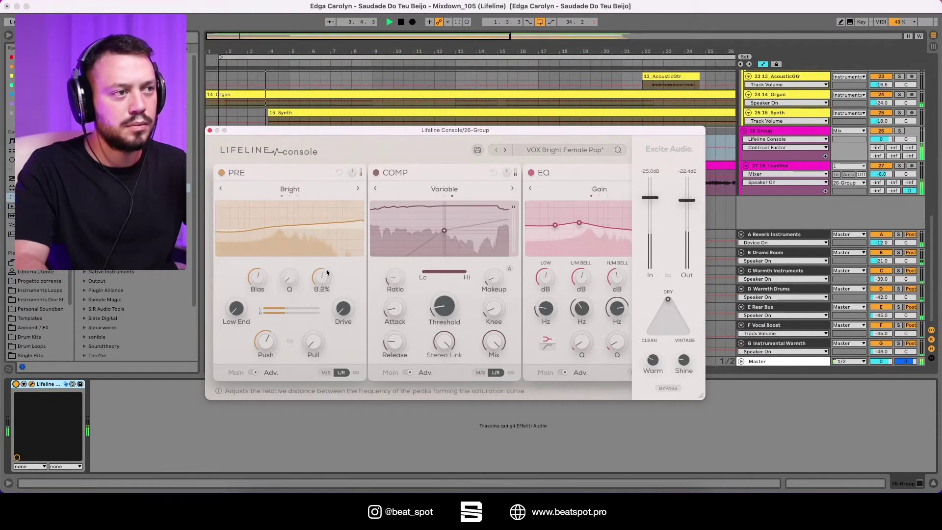
Try the PRE module's Shape and audition its Drive up to 17.1 dB, leaving Drive raised only slightly.
drag(316, 274, 360, 201)
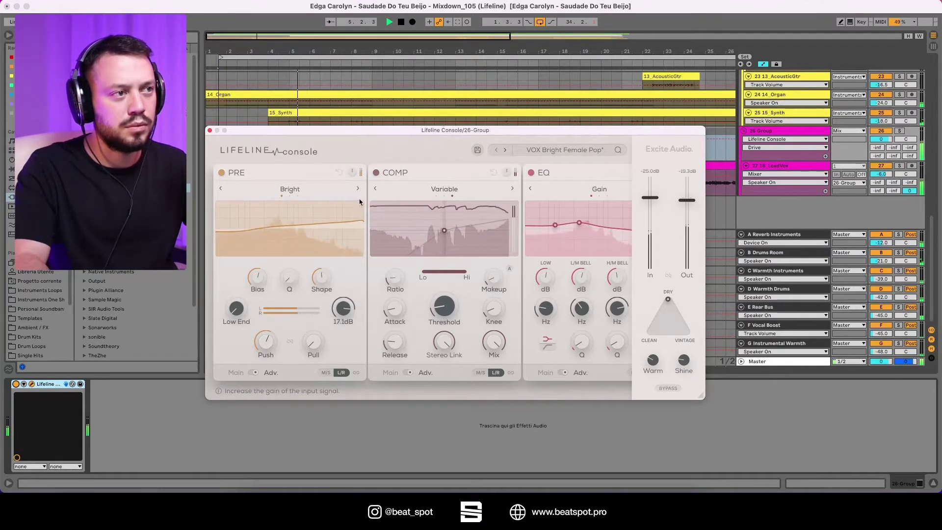
drag(335, 251, 320, 274)
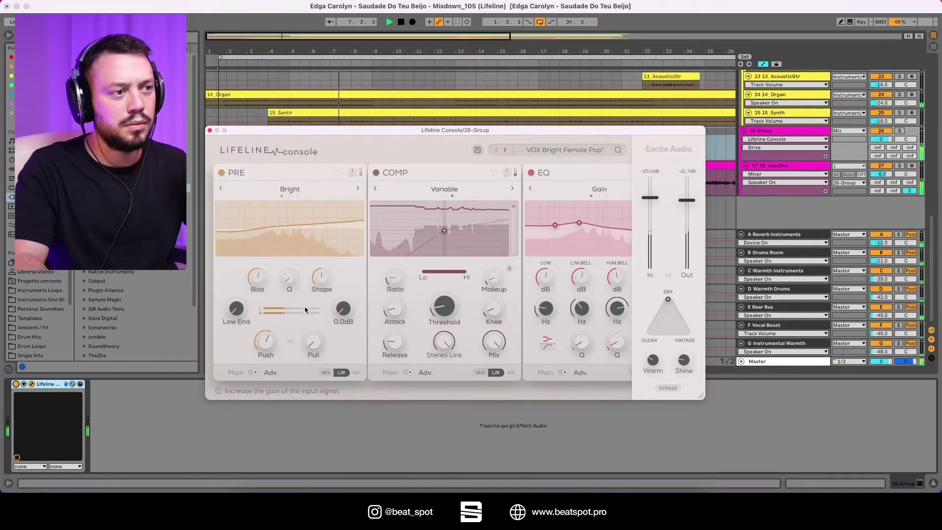
drag(305, 309, 310, 287)
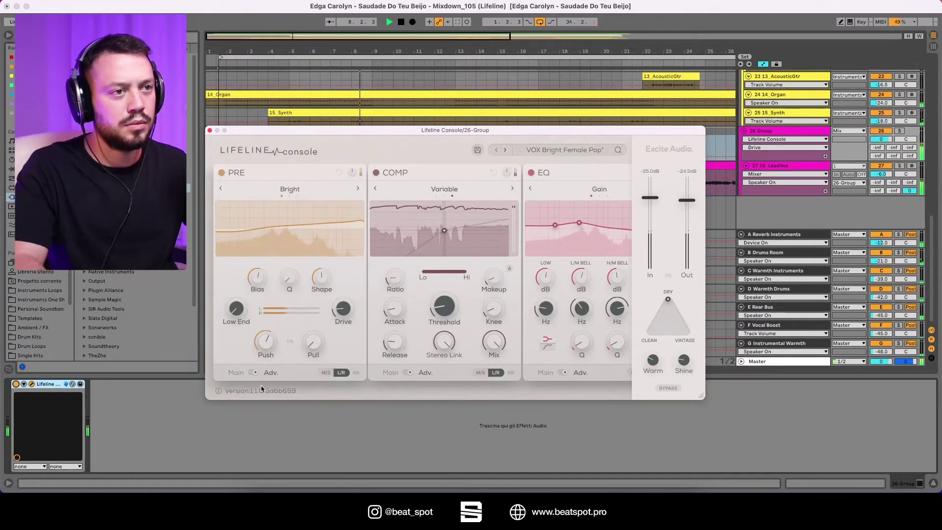
key(space)
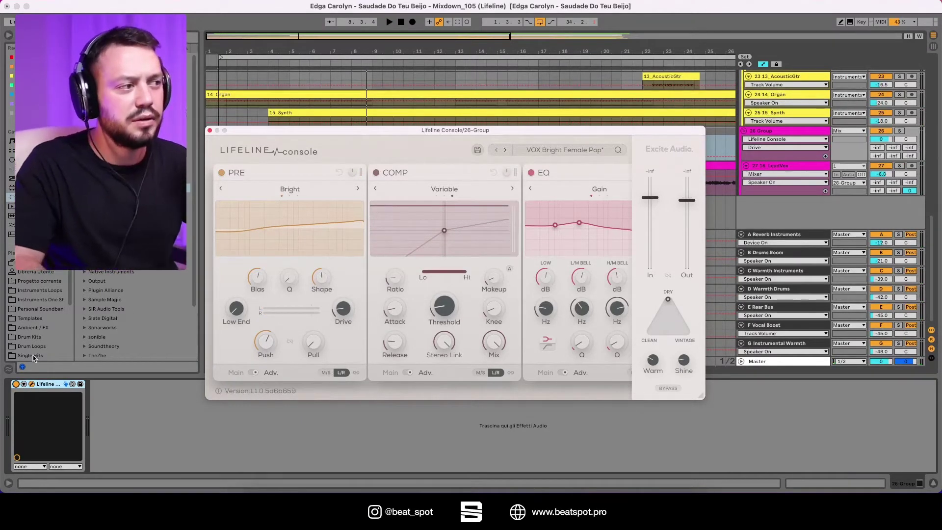
Close the vocal group's Lifeline Console window and solo the EGTR group, playing it from bar 5.
double_click(50, 384)
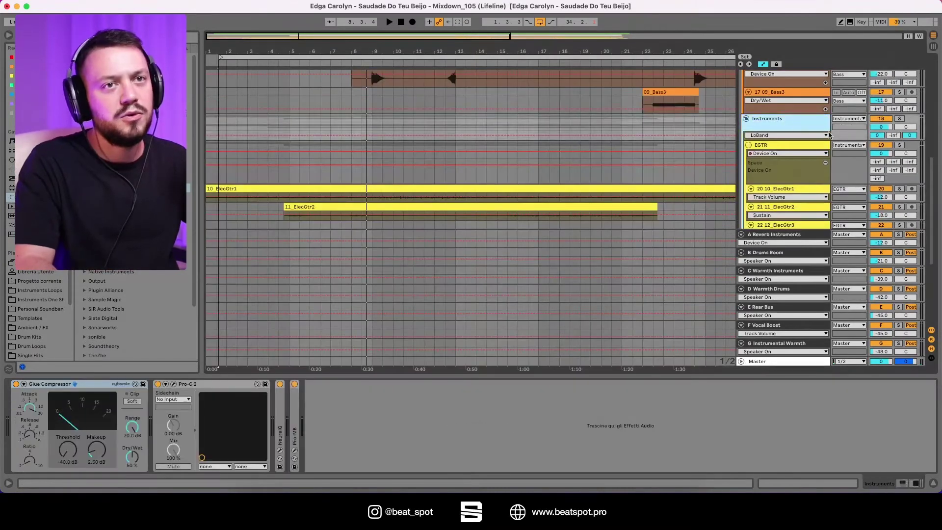
scroll(829, 134, down, 1)
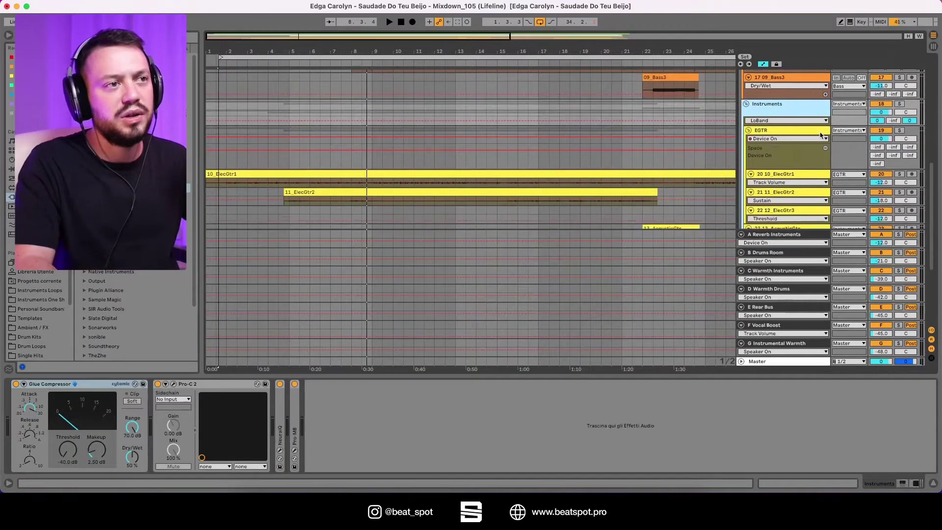
click(812, 136)
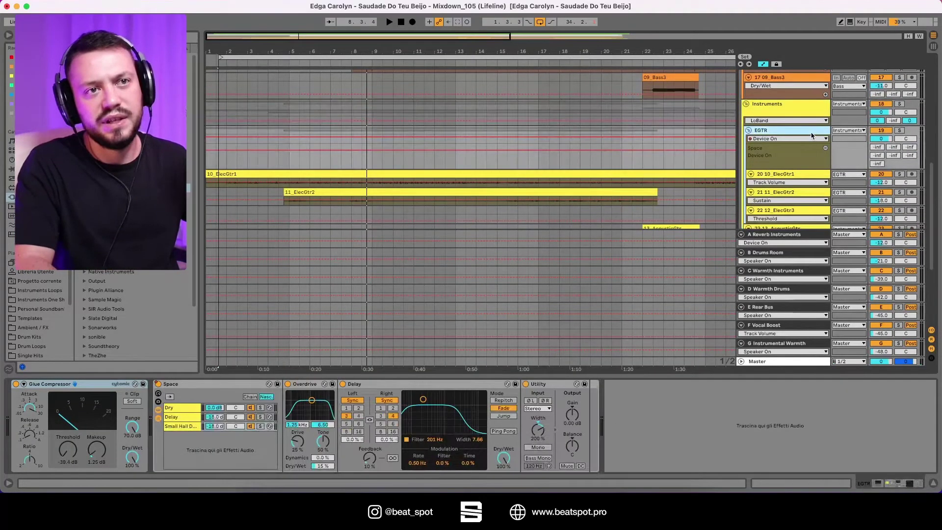
click(899, 131)
click(289, 157)
key(space)
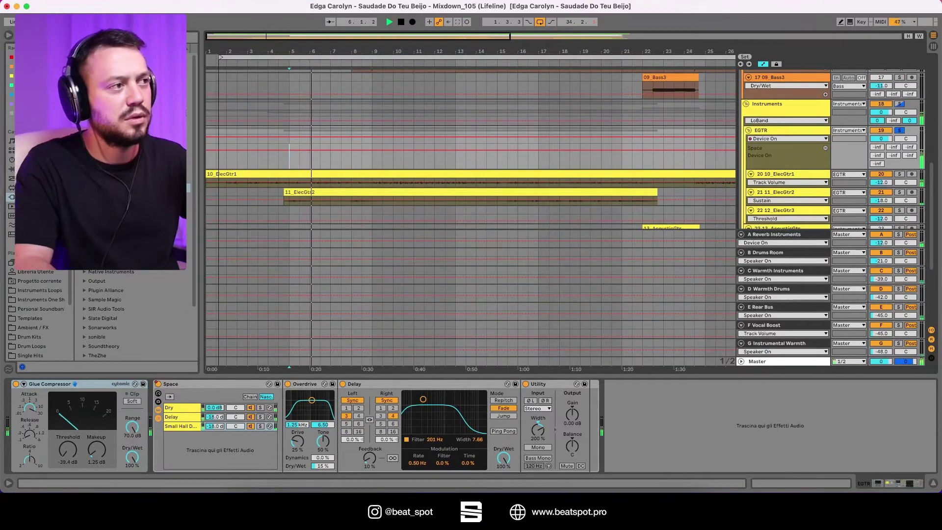
Add Lifeline Console to the end of the EGTR group's device chain and restart playback.
scroll(732, 203, down, 5)
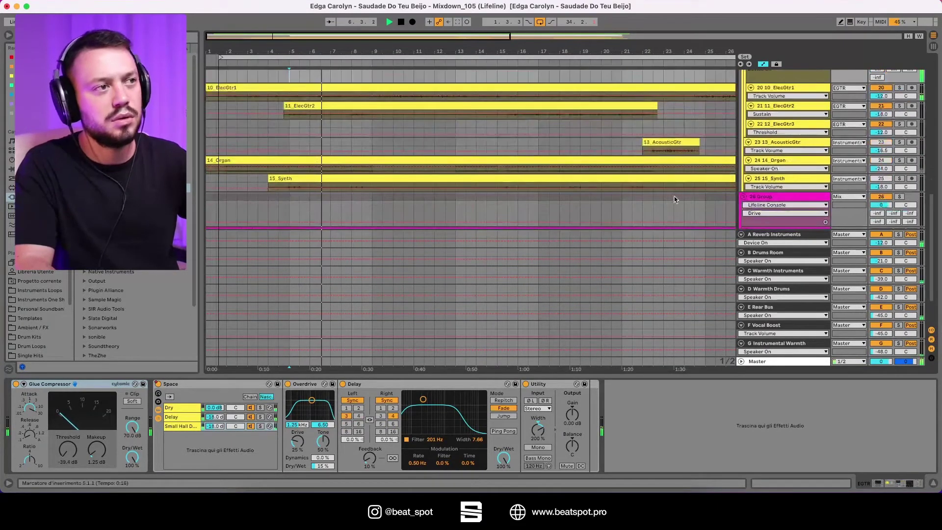
scroll(669, 195, up, 5)
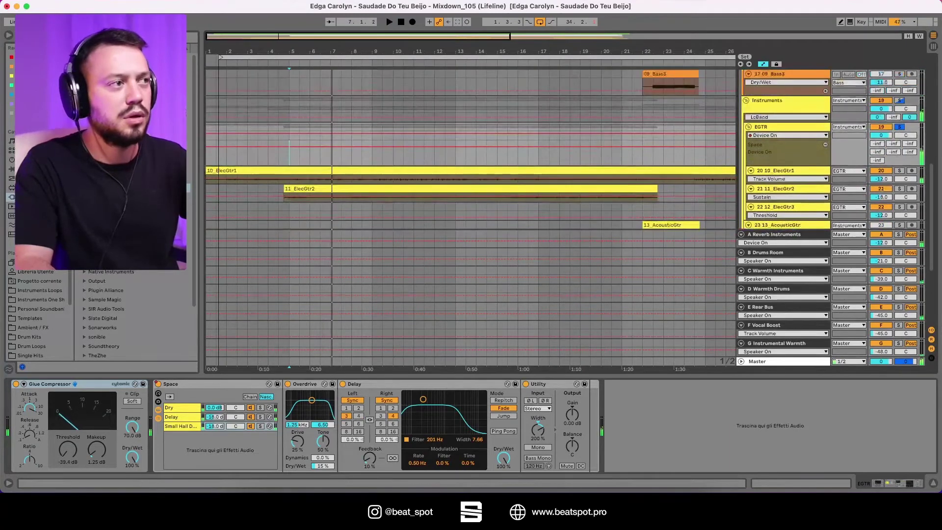
drag(98, 221, 729, 464)
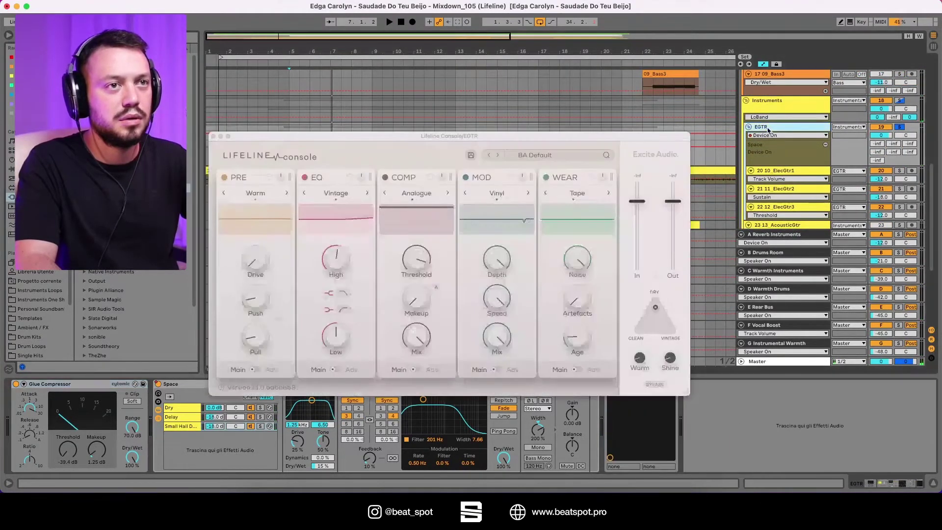
key(space)
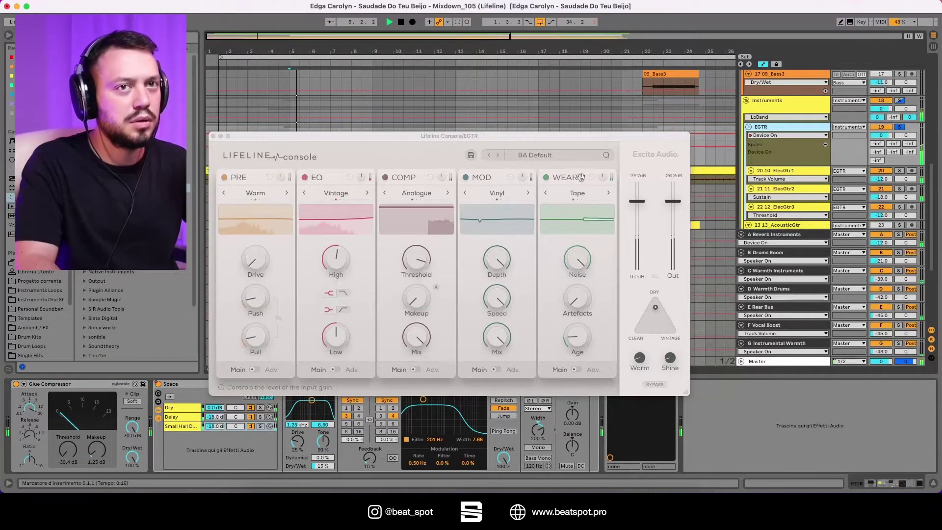
Browse Lifeline Console's Guitar presets, auditioning GTR Acoustic Cleanup, GTR Bedroom Electric and GTR Bright Funk Guitar.
click(520, 155)
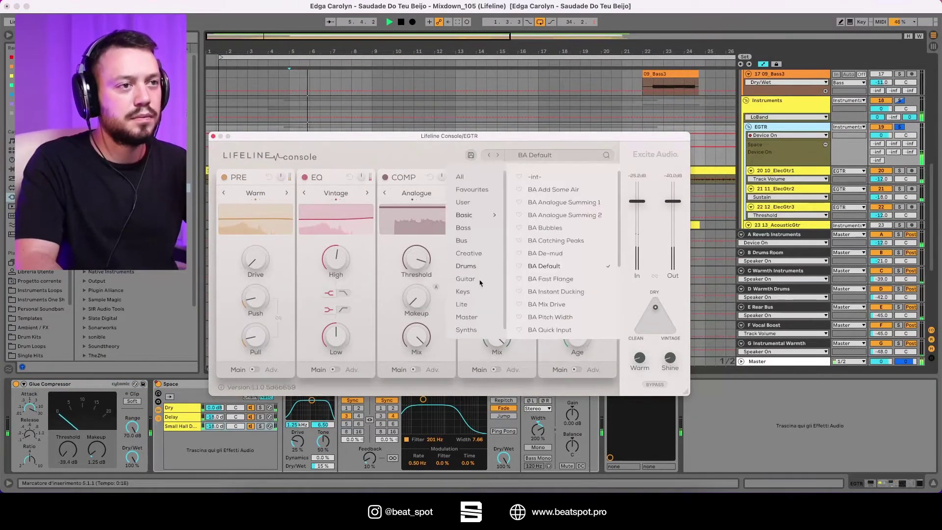
click(479, 280)
click(513, 178)
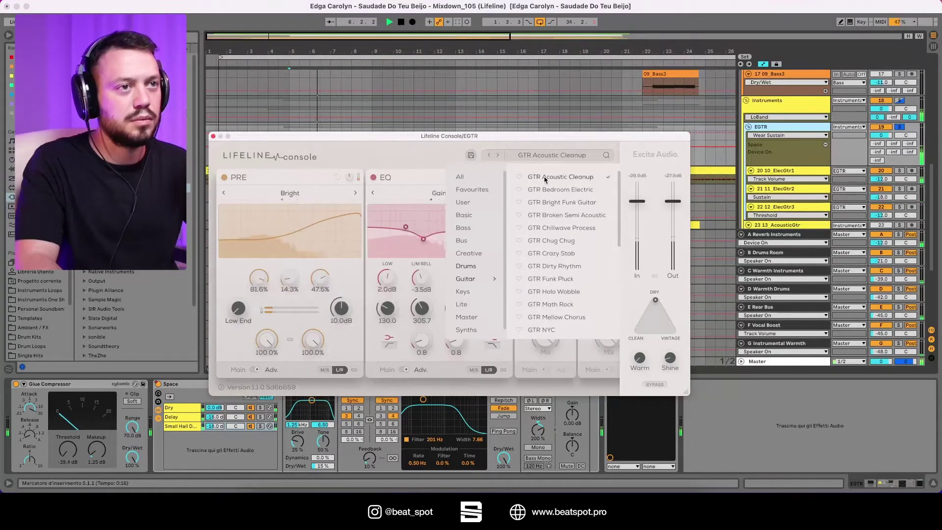
click(498, 156)
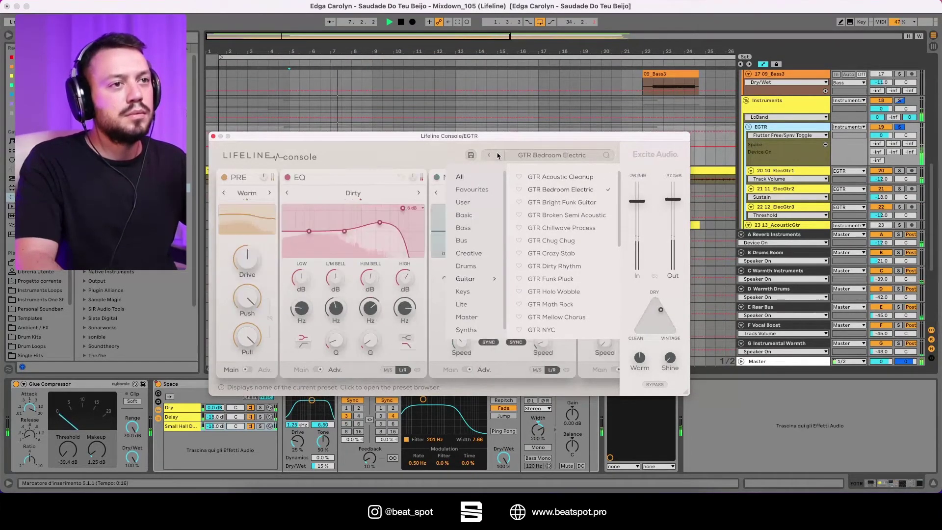
click(498, 155)
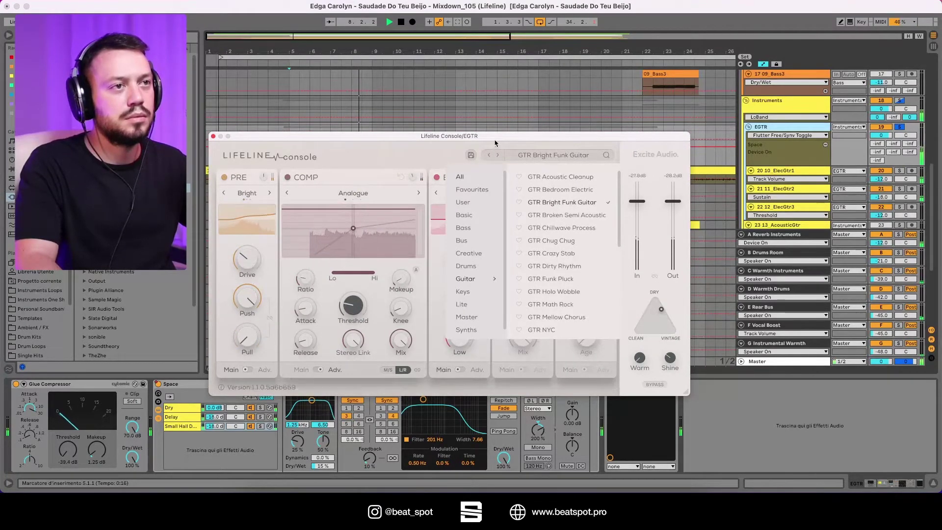
Move the Lifeline Console window clear of the device chain and compare GTR Bright Funk Guitar with the plugin bypassed.
drag(497, 136, 501, 112)
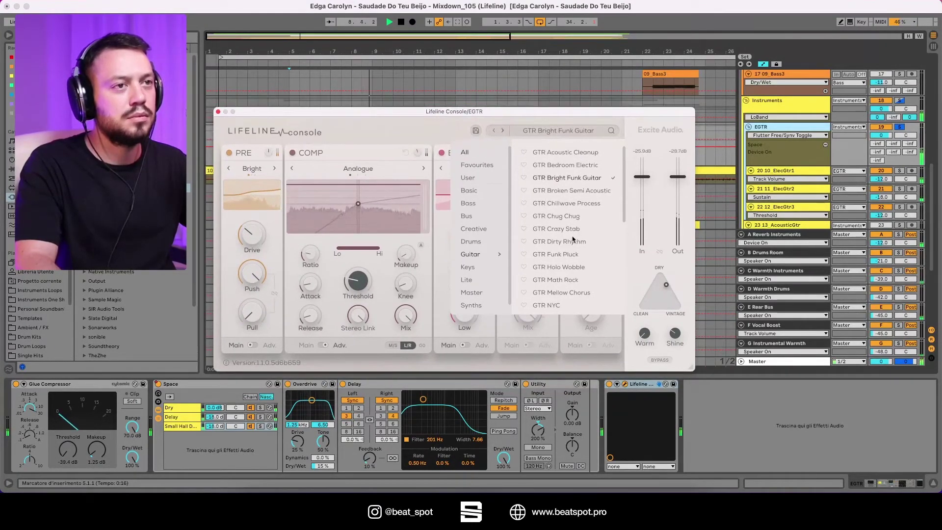
click(660, 363)
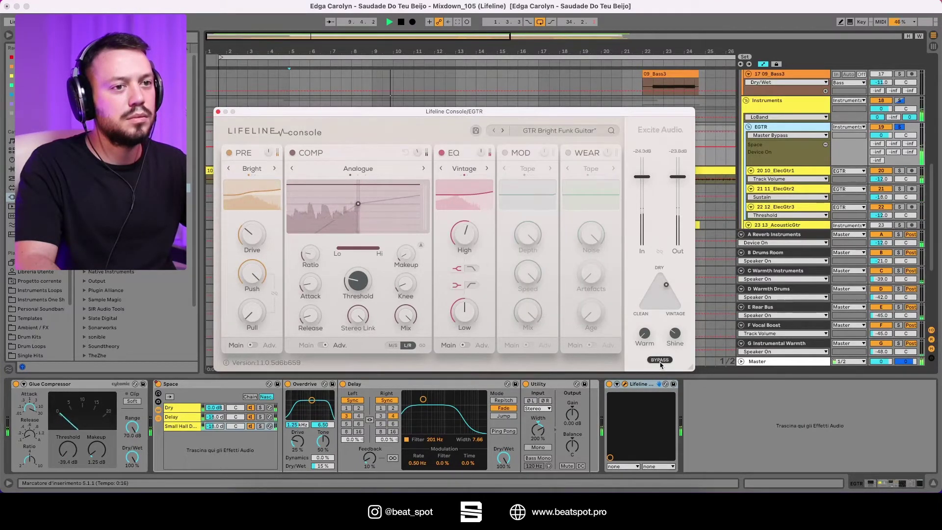
click(660, 361)
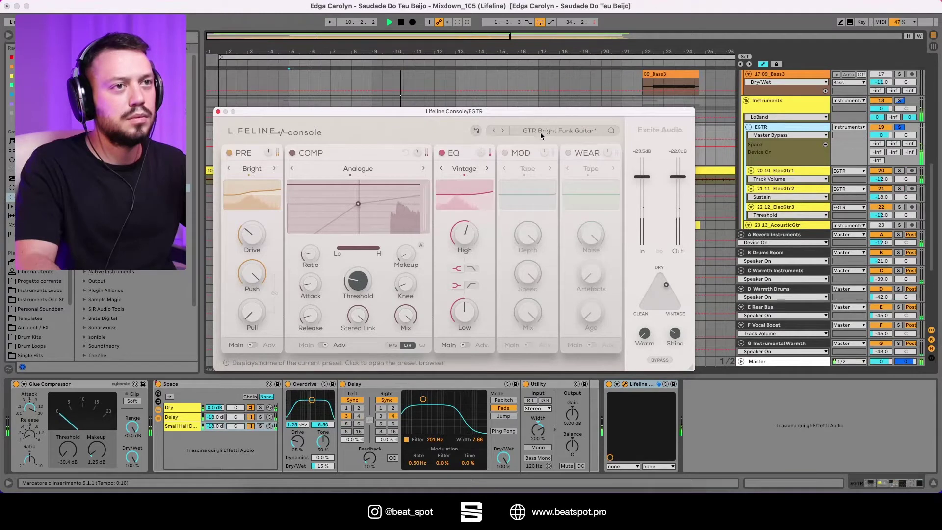
Audition the following guitar presets one by one, from GTR Broken Semi Acoustic through GTR Math Rock.
click(503, 132)
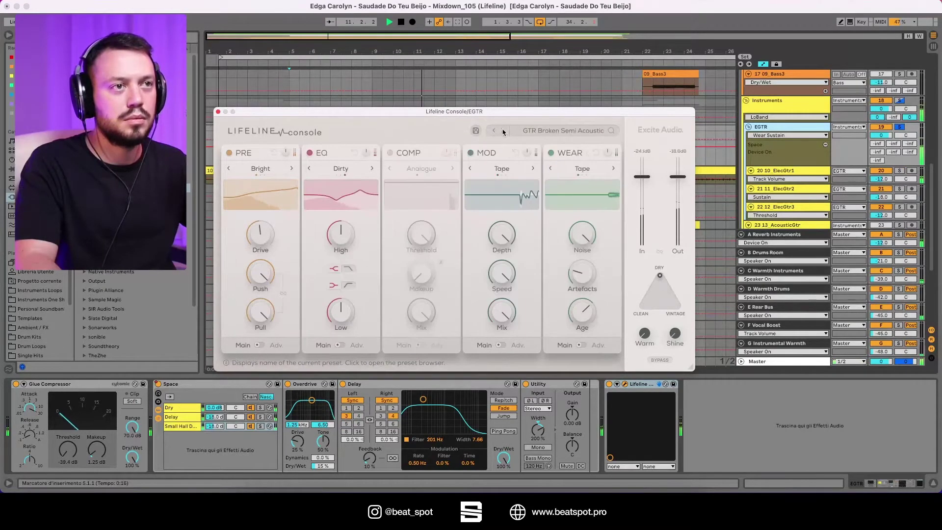
click(503, 131)
click(504, 131)
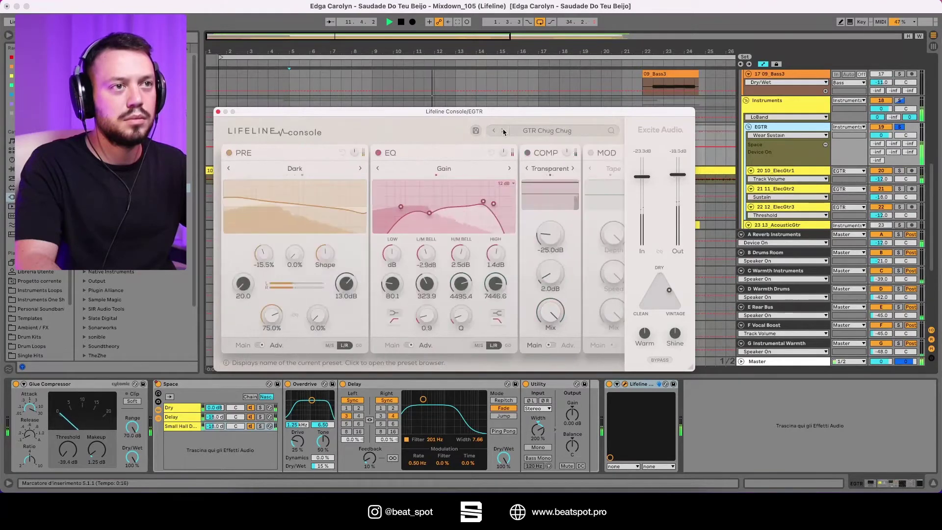
click(504, 132)
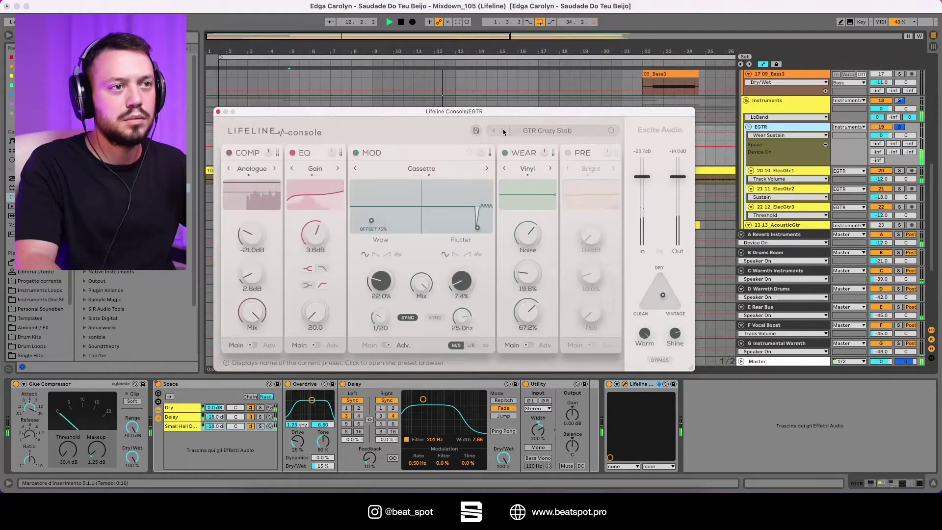
click(504, 131)
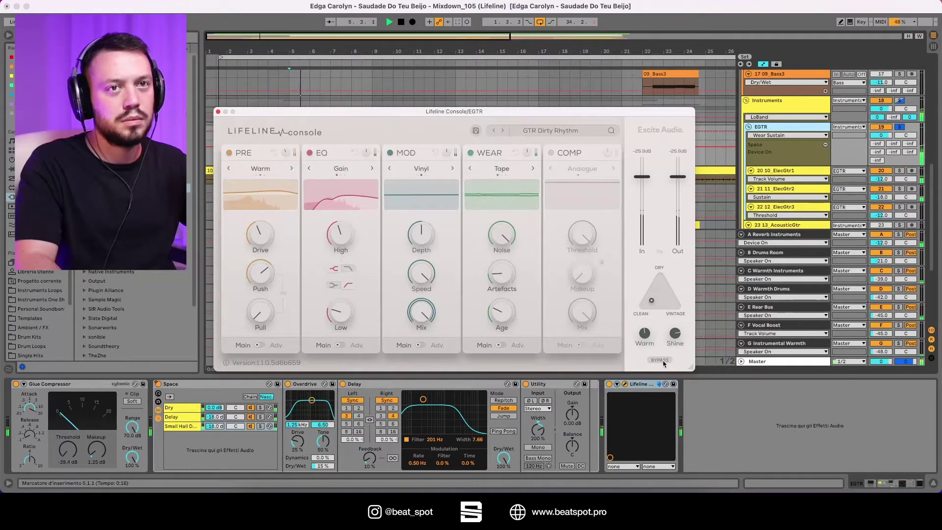
click(502, 130)
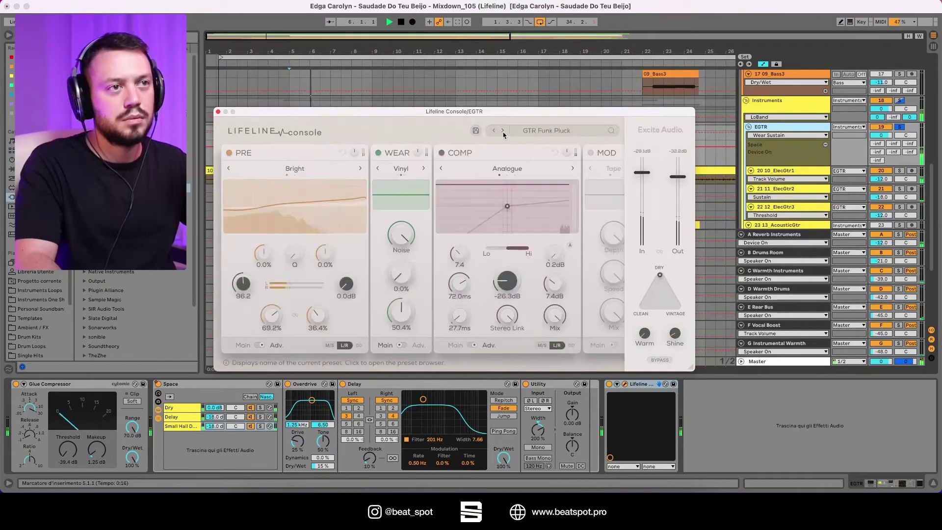
click(503, 130)
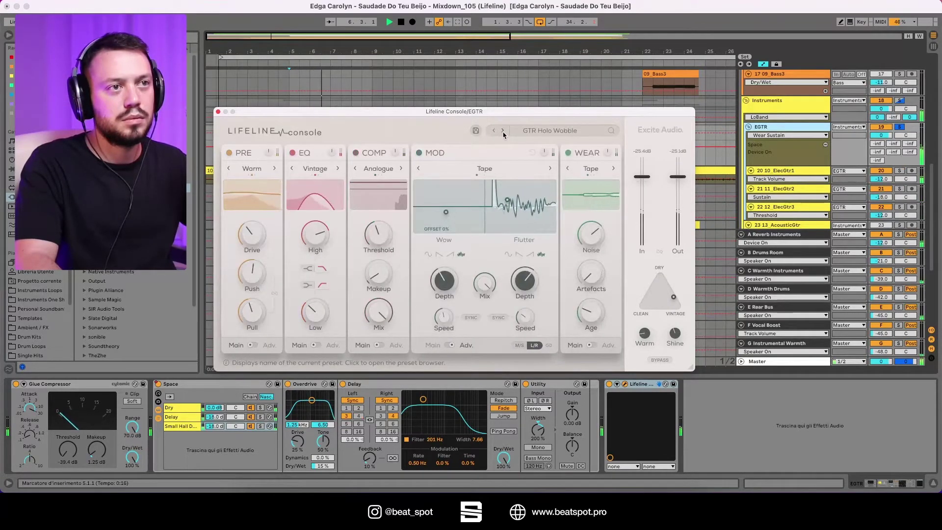
click(502, 131)
Load the GTR Bright Funk Guitar preset on the EGTR group again, restart playback and compare it with the plugin bypassed.
click(547, 131)
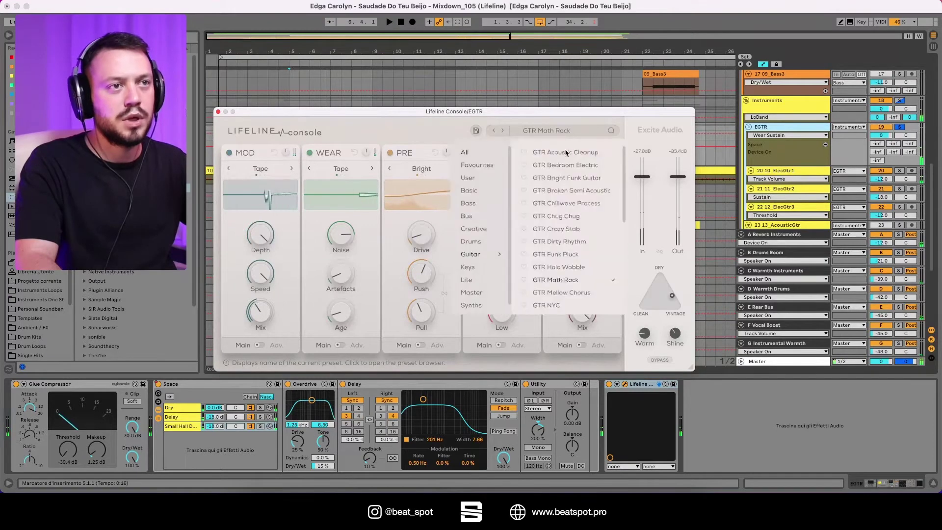
click(549, 180)
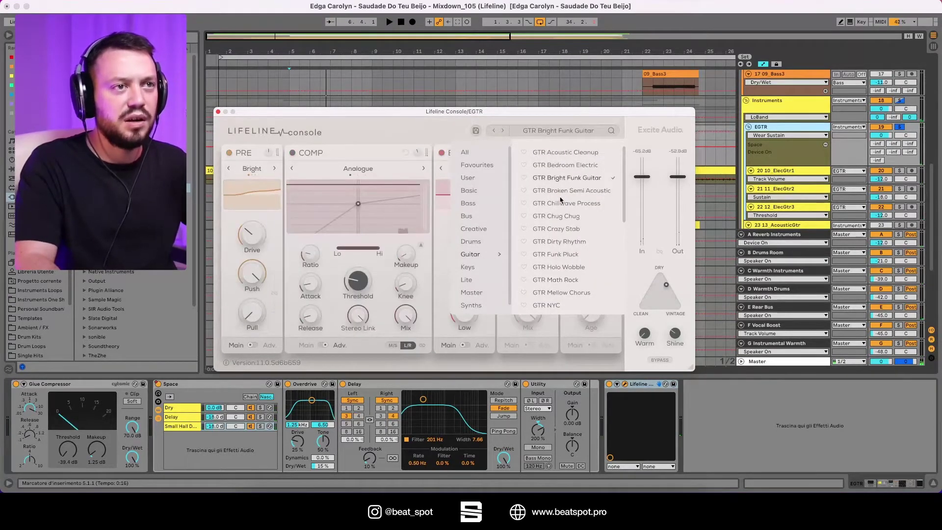
key(space)
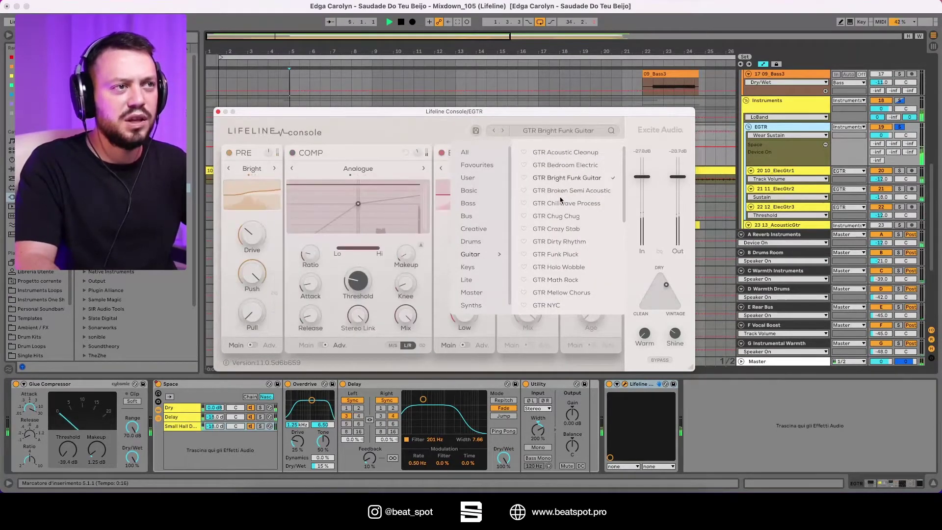
click(663, 361)
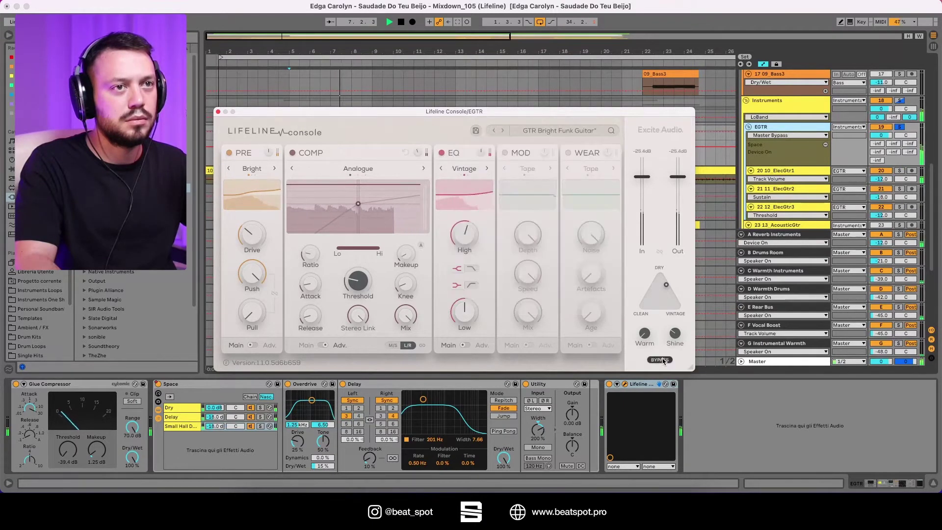
click(663, 360)
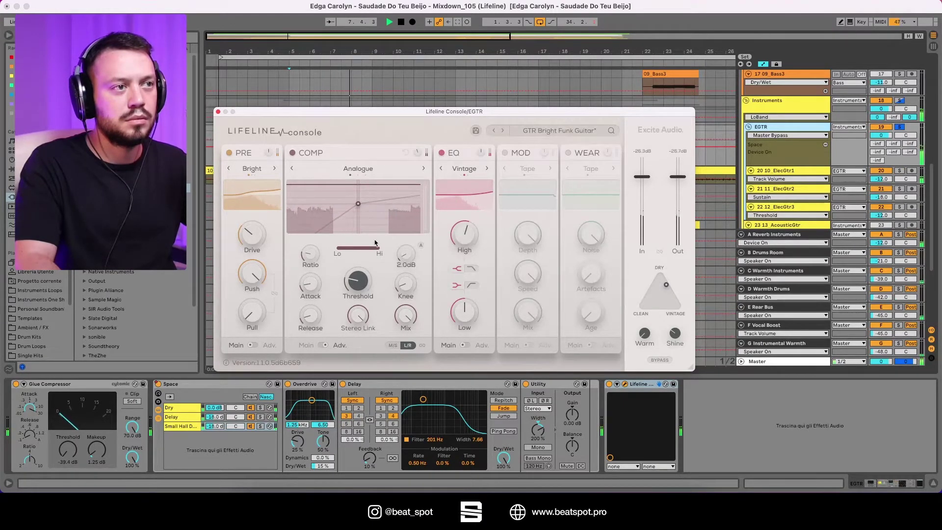
Lower the threshold of the COMP module and adjust its makeup gain while the guitars play.
mouse_move(351, 285)
drag(351, 285, 350, 288)
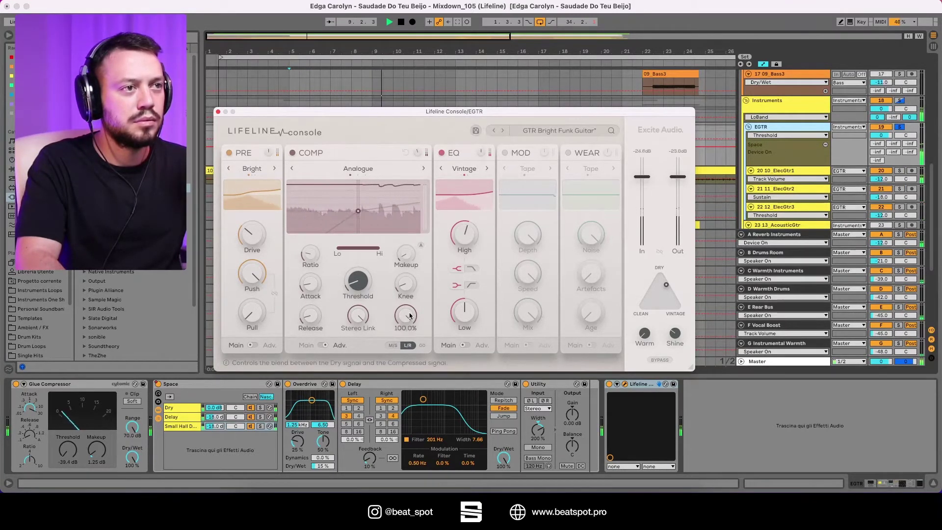
mouse_move(405, 290)
mouse_move(407, 259)
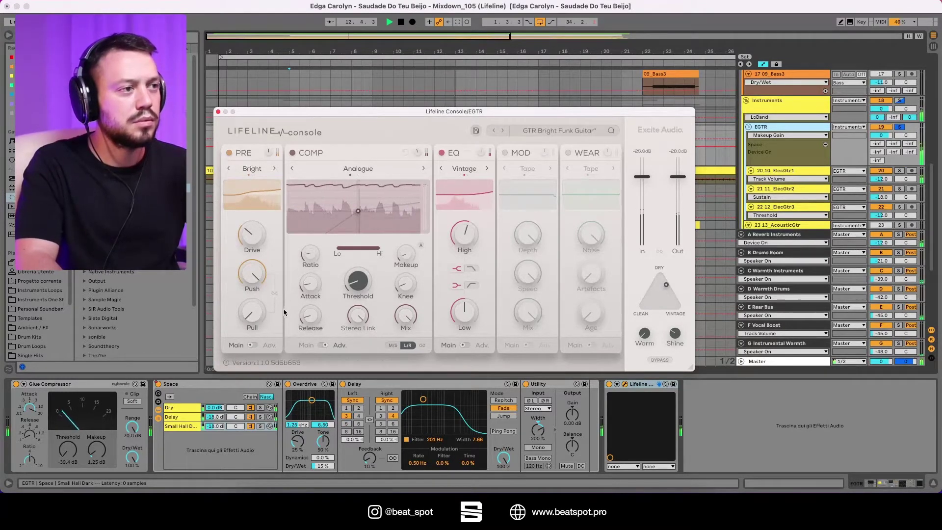
Raise the PRE module's Drive and cut the EQ module's Low control by about 1.4 dB.
drag(252, 244, 234, 220)
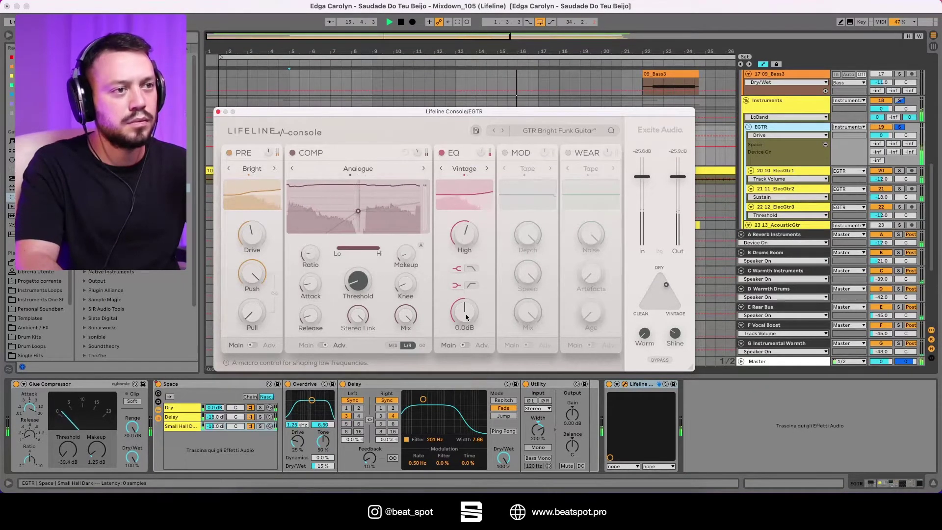
mouse_move(460, 324)
mouse_down()
mouse_move(457, 393)
mouse_move(466, 279)
mouse_move(456, 315)
mouse_up()
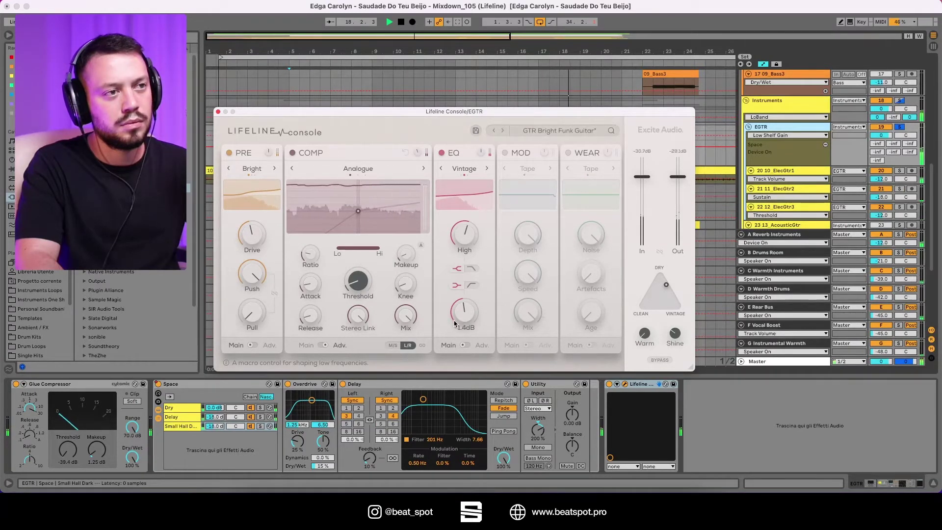
Compare the adjusted guitar sound with the plugin bypassed, unsoloing the EGTR group to judge it within the full mix.
click(652, 361)
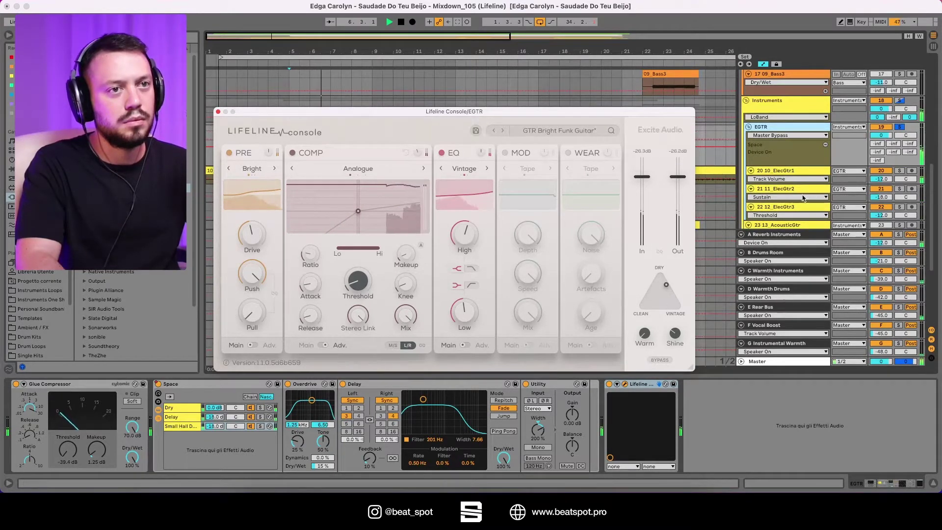
click(901, 127)
click(900, 128)
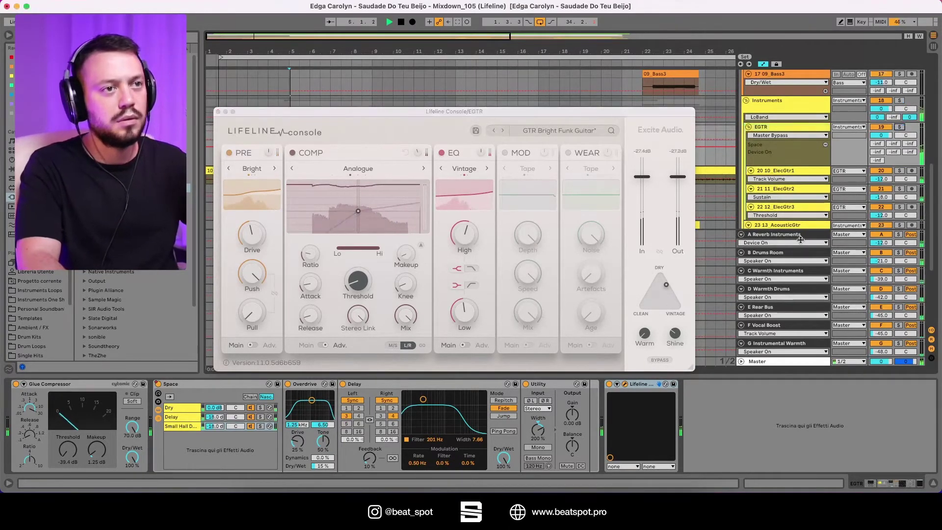
key(space)
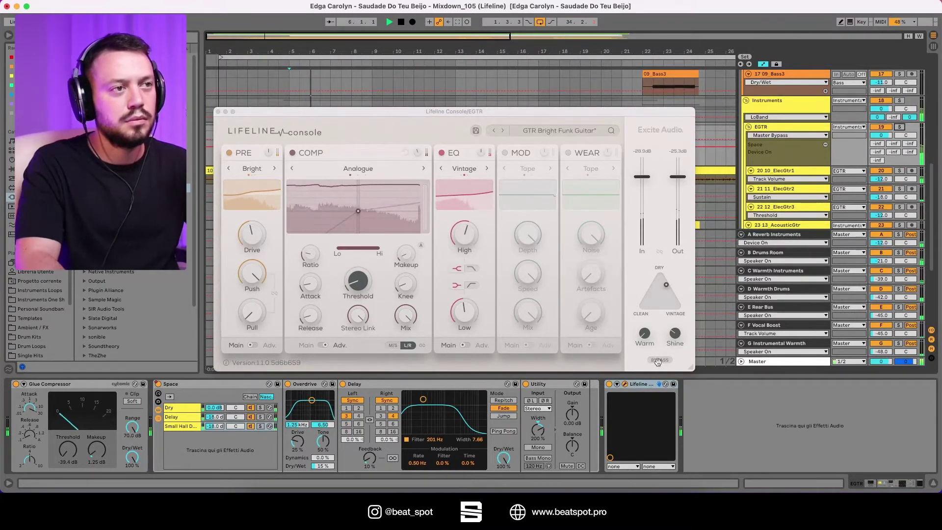
click(658, 361)
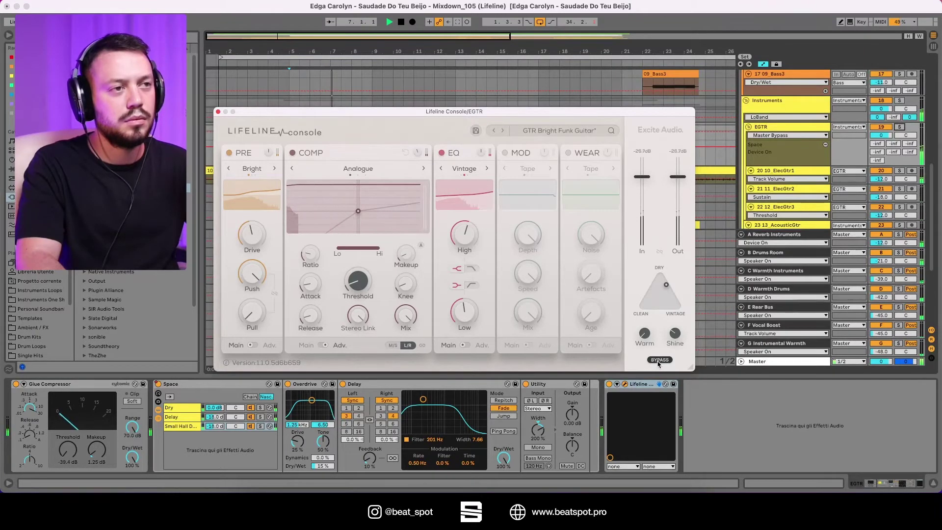
click(660, 360)
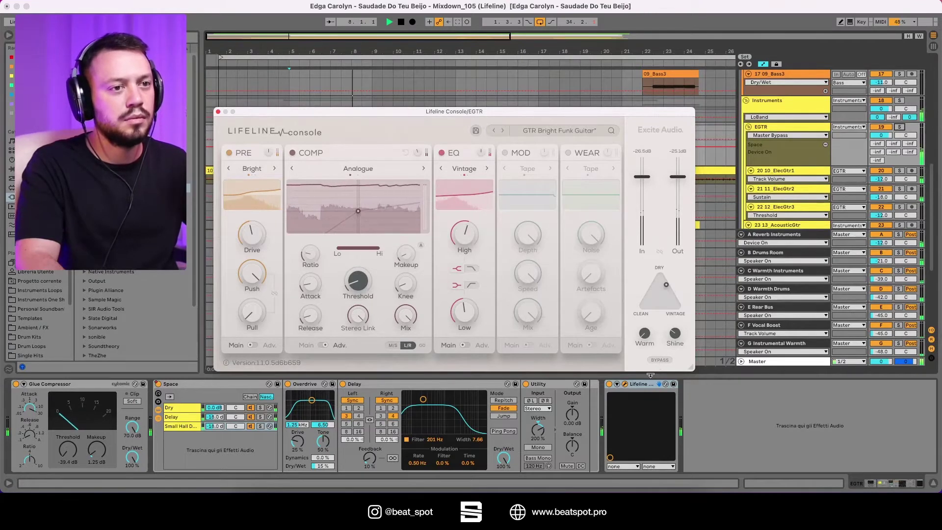
key(space)
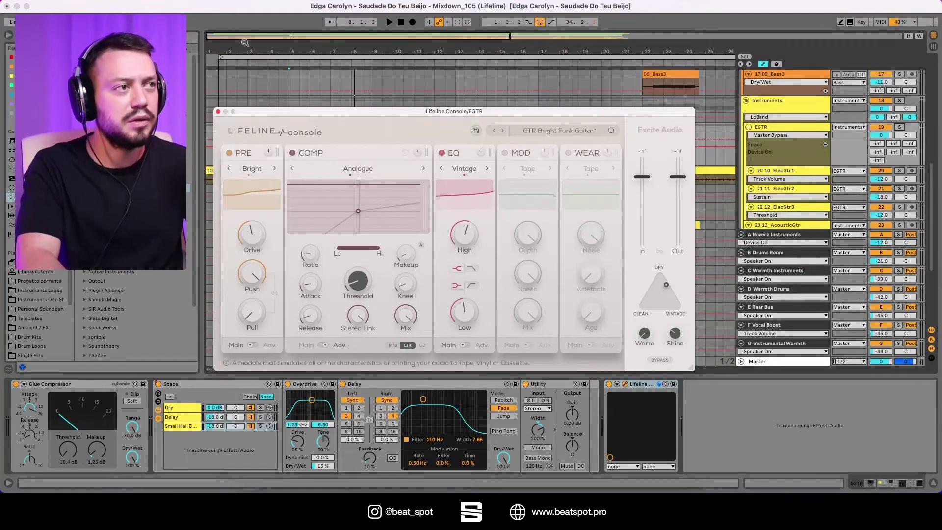
Close the EGTR plugin window and set up Lifeline Console at the end of the soloed Drums group's device chain.
click(218, 113)
scroll(672, 173, up, 10)
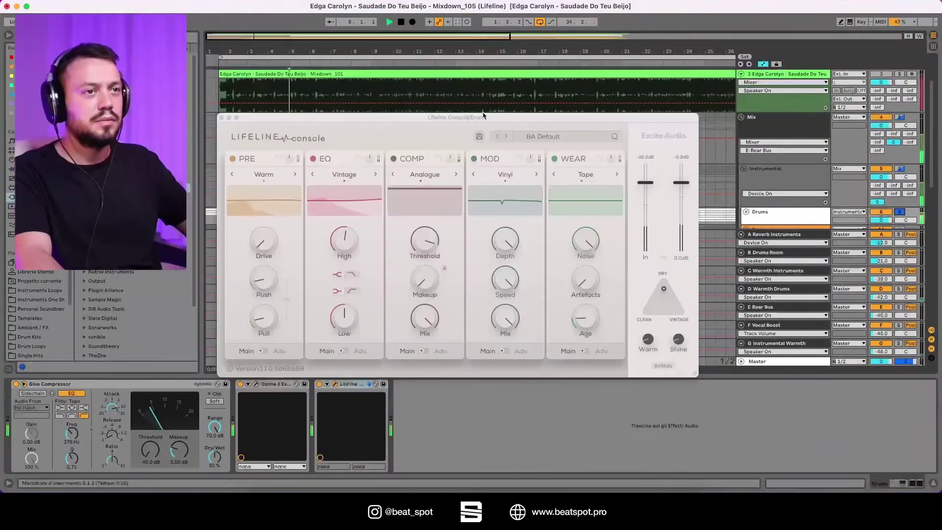
drag(454, 121, 542, 136)
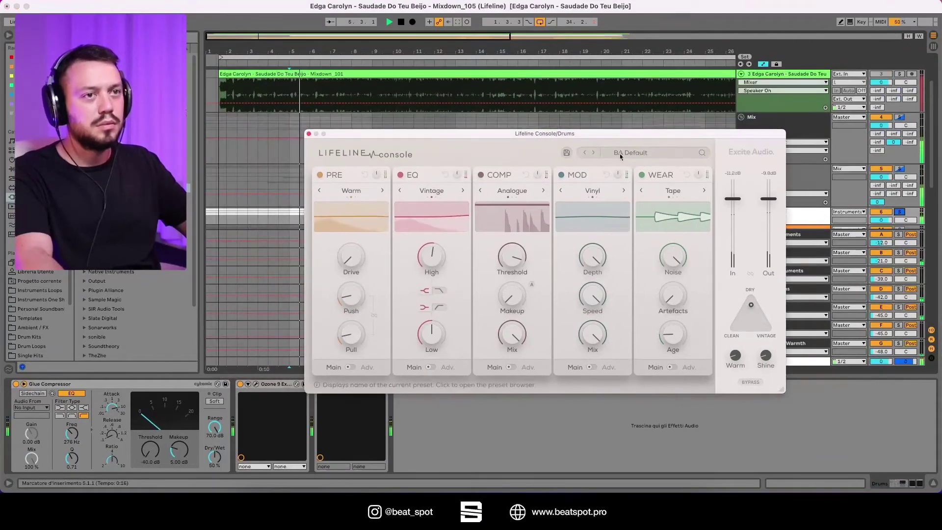
Audition the DRM 60s Drums and DRM Bright Drum Bus presets from the Drums category, comparing the second one with the plugin bypassed.
click(630, 152)
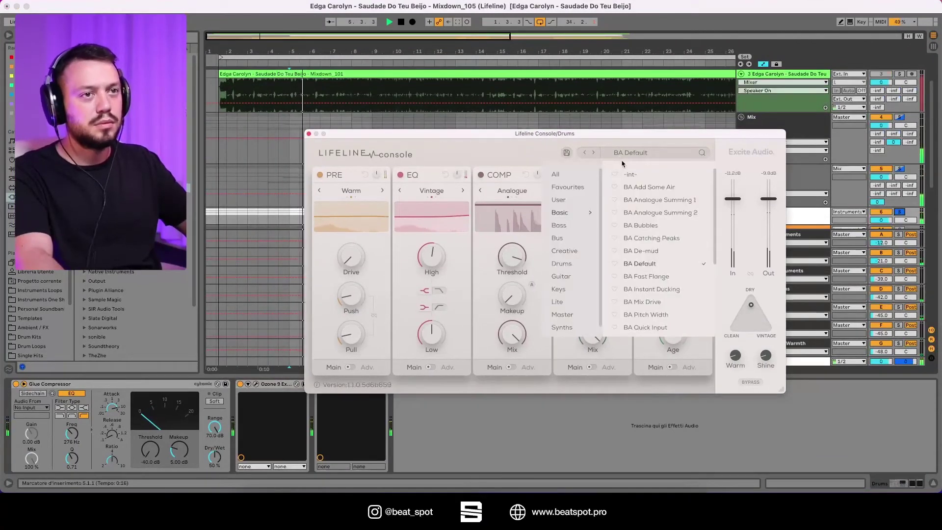
click(572, 265)
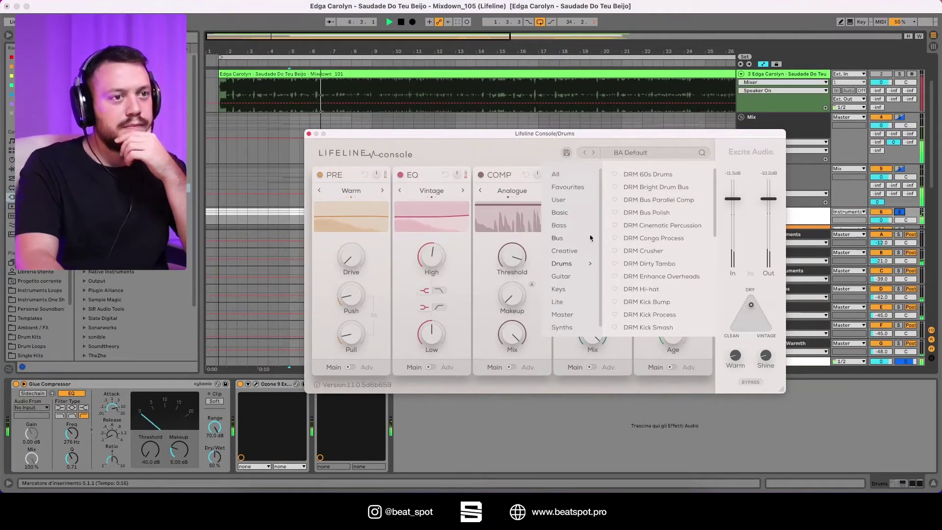
click(642, 174)
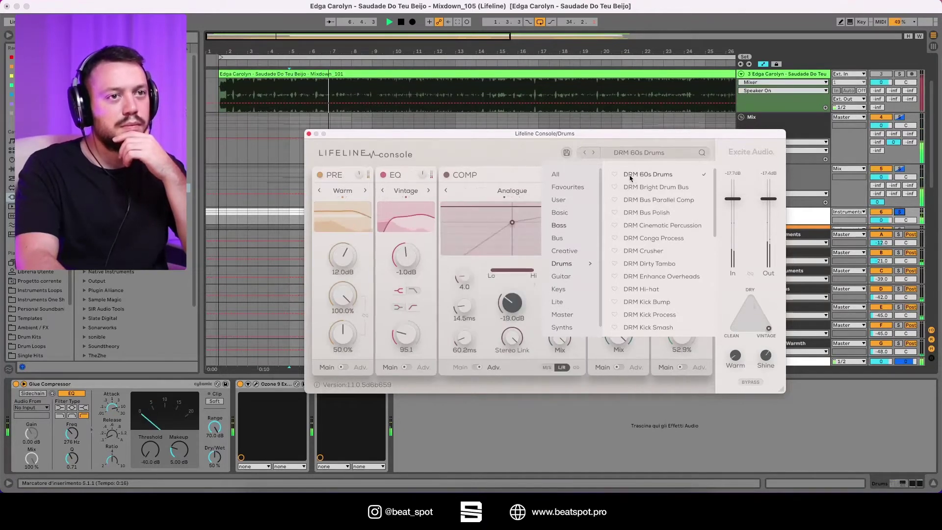
click(593, 154)
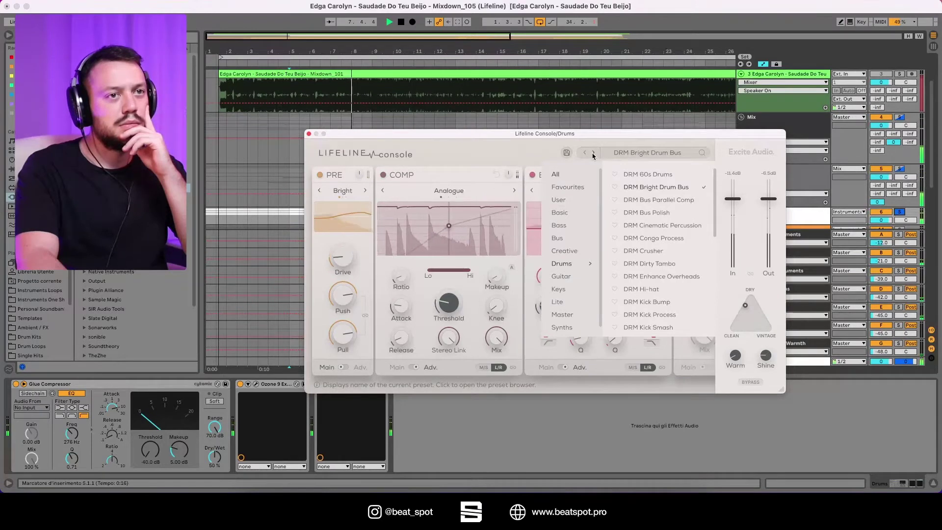
click(748, 385)
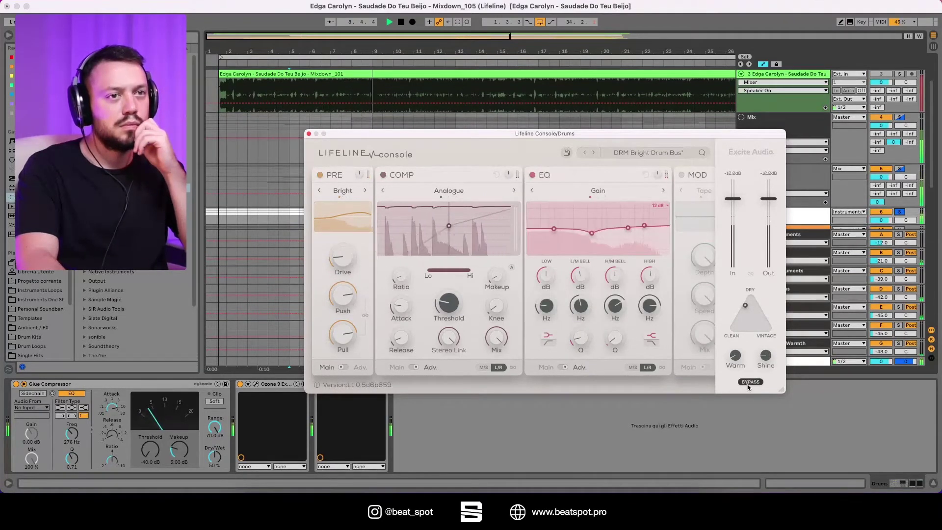
click(749, 384)
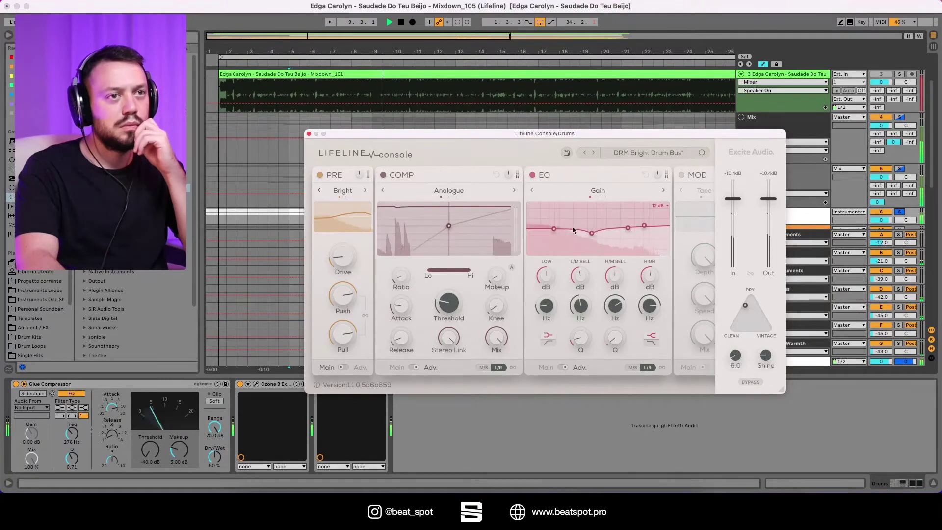
Audition the following drum presets one by one, from DRM Bus Parallel Comp through DRM Crusher.
click(594, 153)
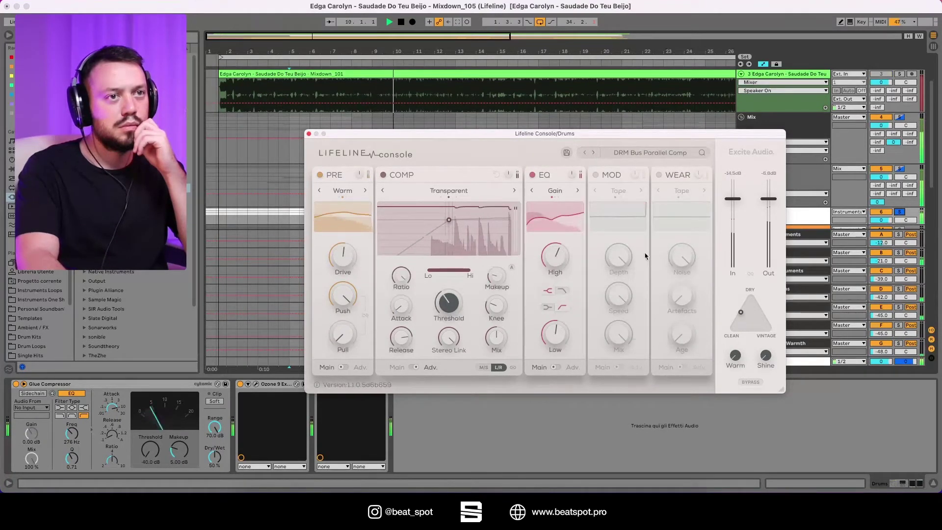
click(593, 153)
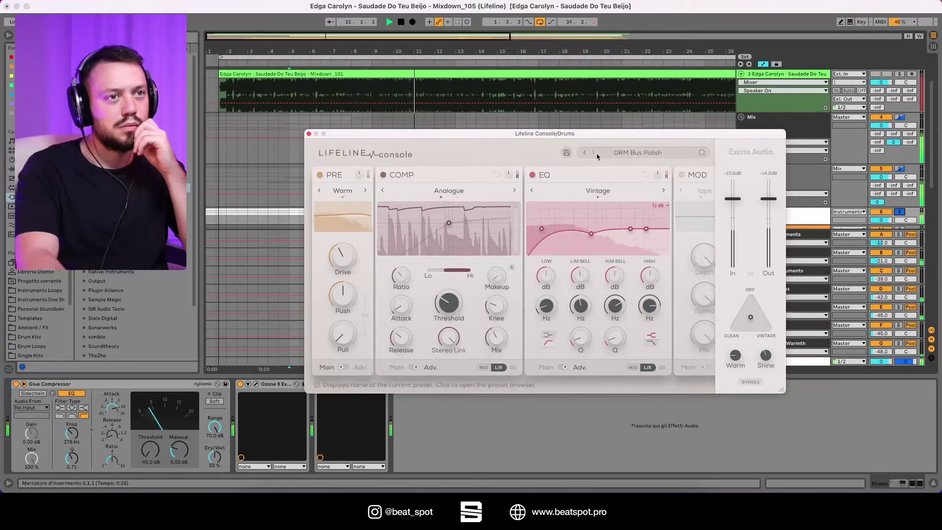
click(594, 153)
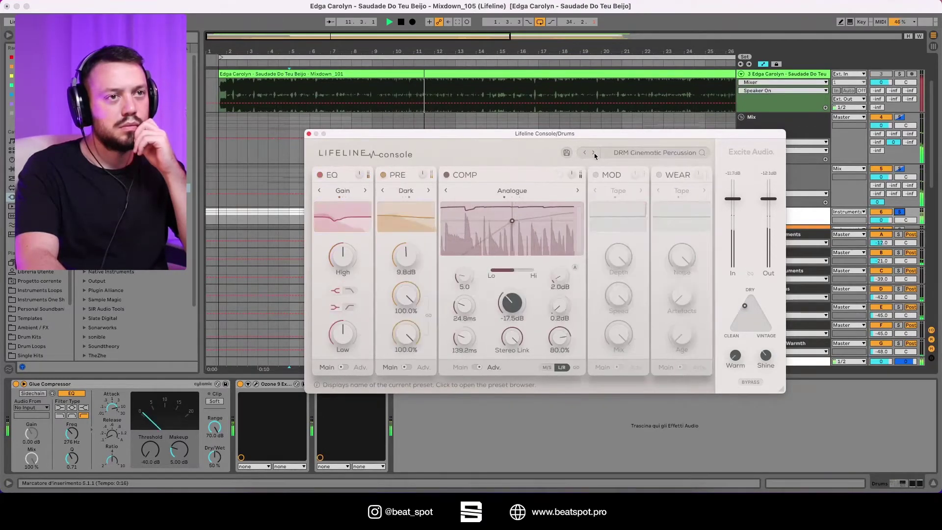
click(594, 153)
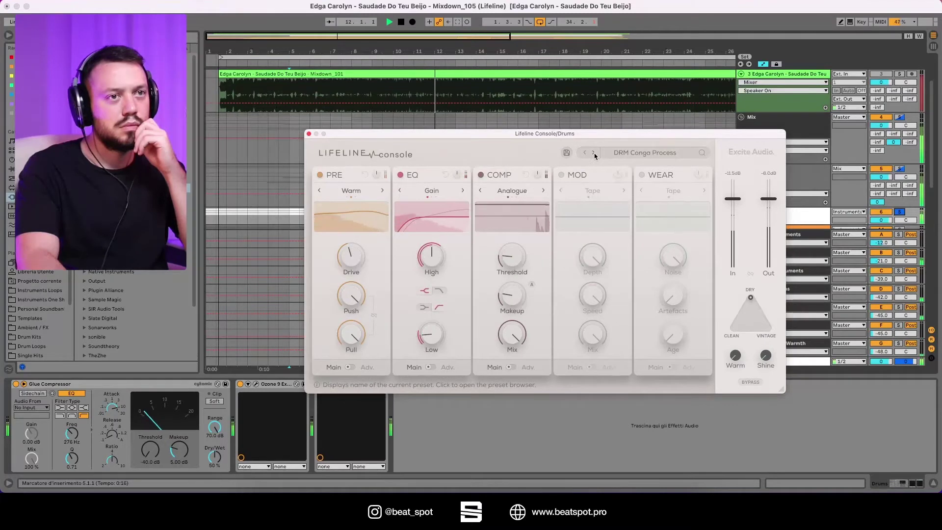
click(594, 153)
Look through the rest of the Drums preset list and audition DRM Old School.
click(633, 153)
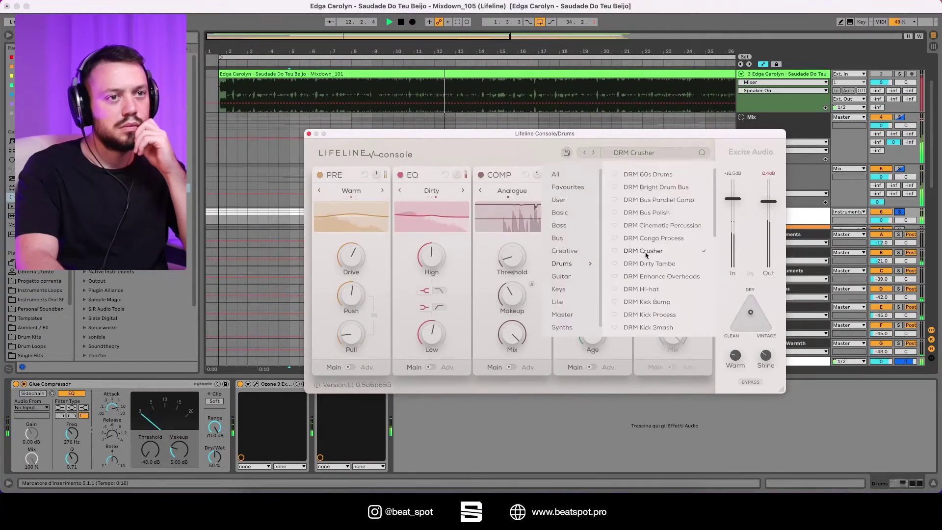
scroll(647, 255, down, 3)
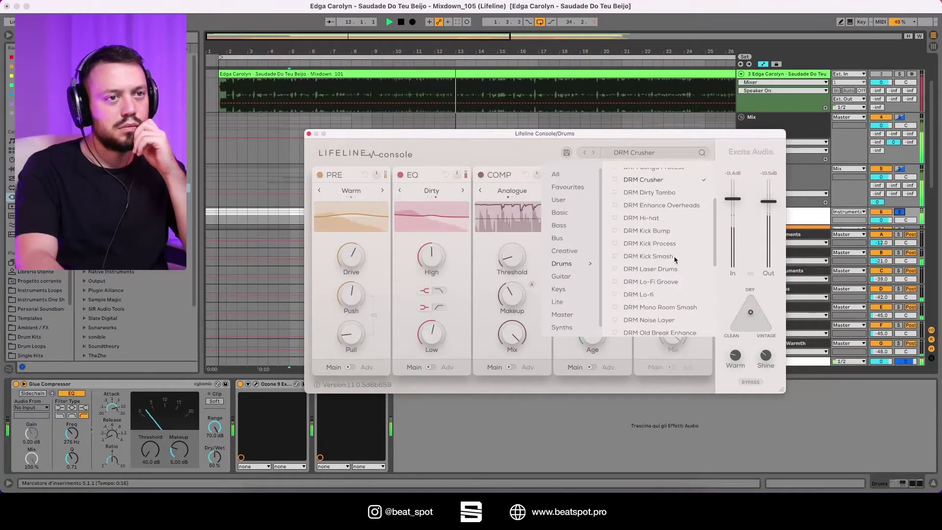
scroll(668, 245, down, 3)
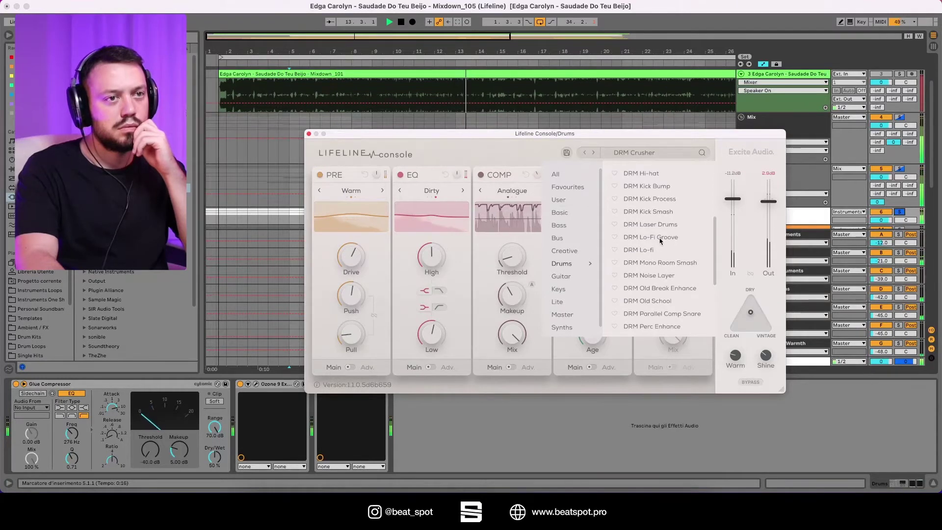
scroll(660, 241, down, 2)
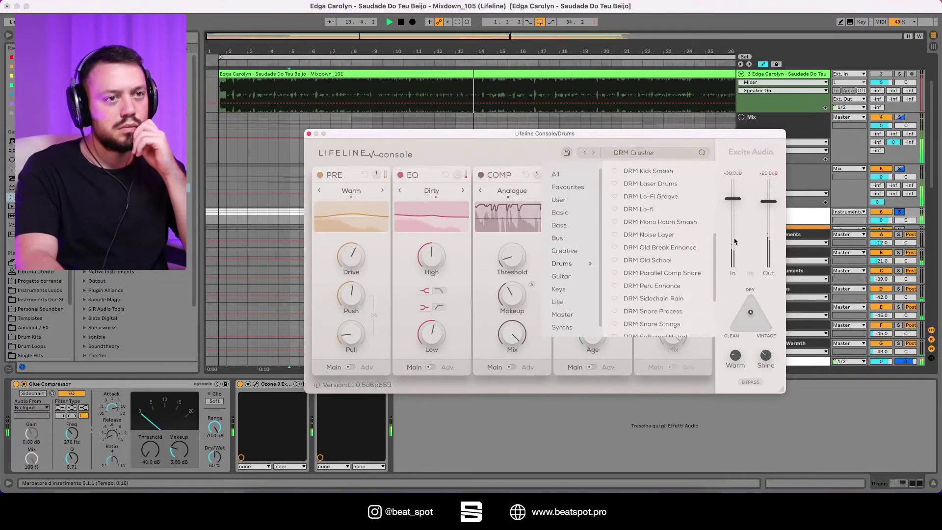
scroll(637, 246, down, 1)
click(657, 234)
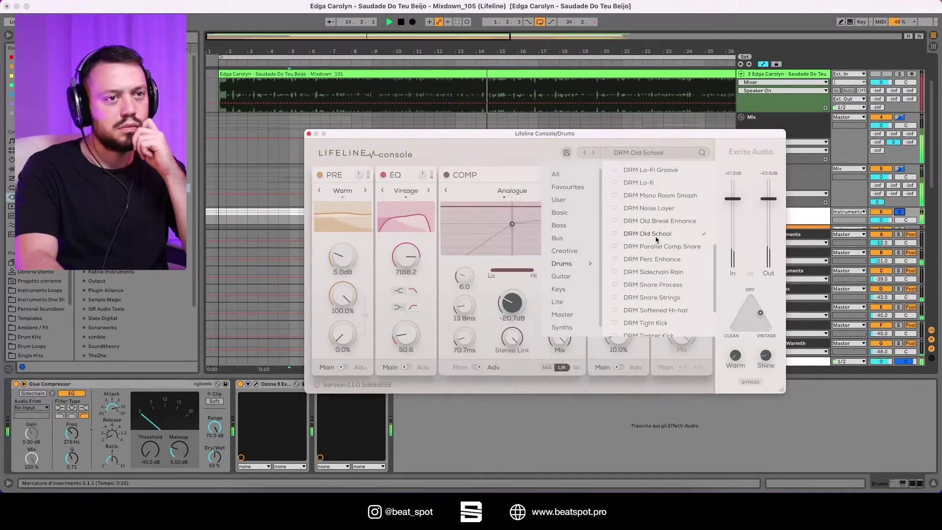
Check the remaining drum presets and load DRM Bright Drum Bus on the Drums group.
scroll(657, 239, down, 3)
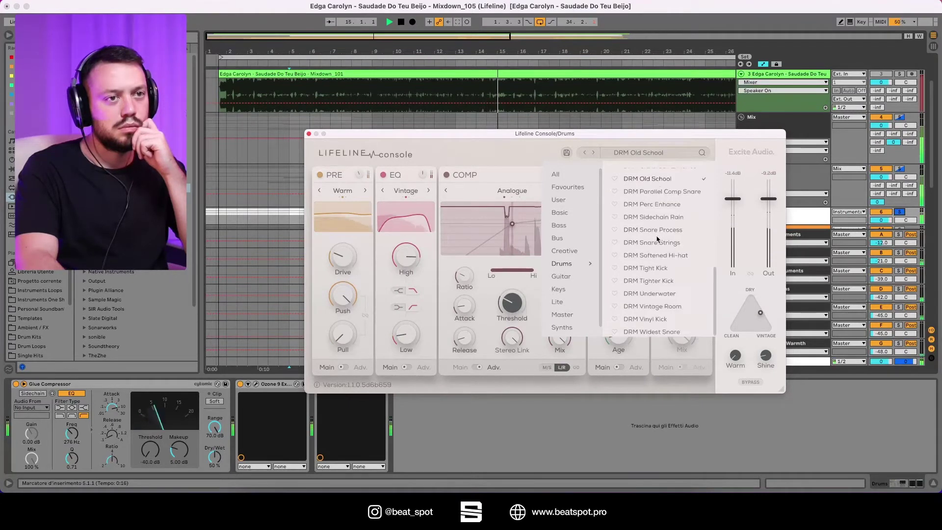
scroll(652, 261, up, 5)
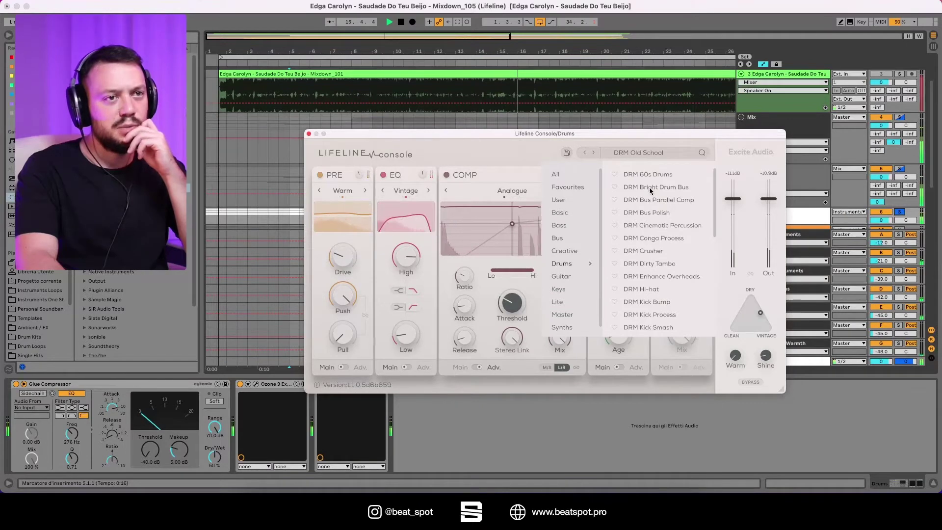
click(650, 190)
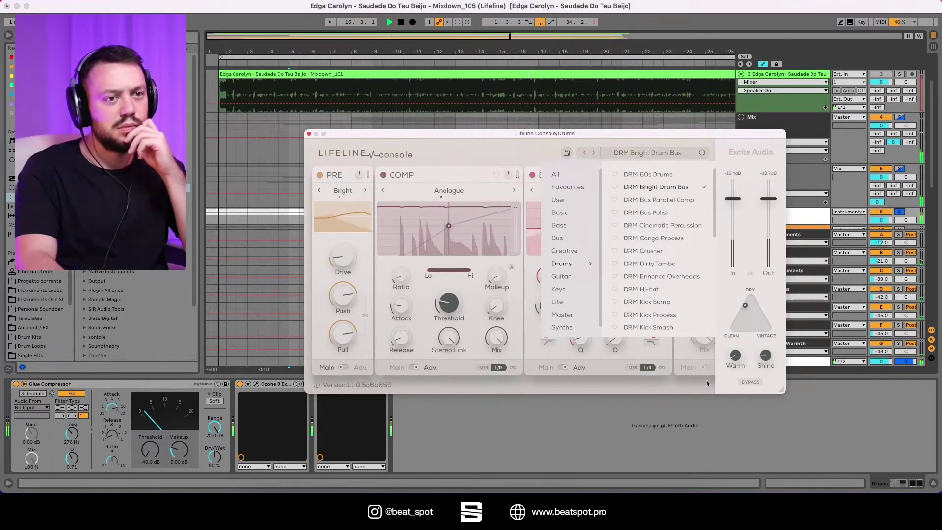
Compare the DRM Bright Drum Bus preset on the Drums group with the plugin bypassed, and fine-tune its compressor.
click(746, 383)
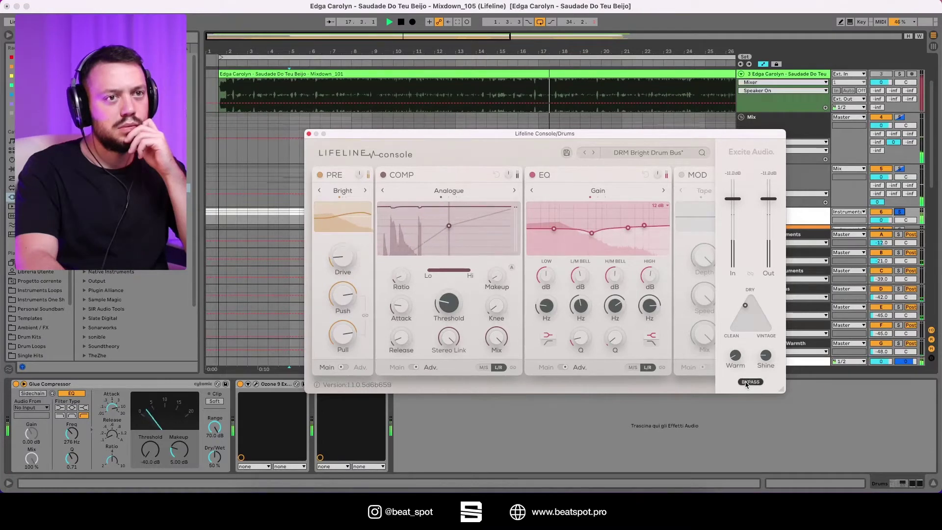
click(746, 383)
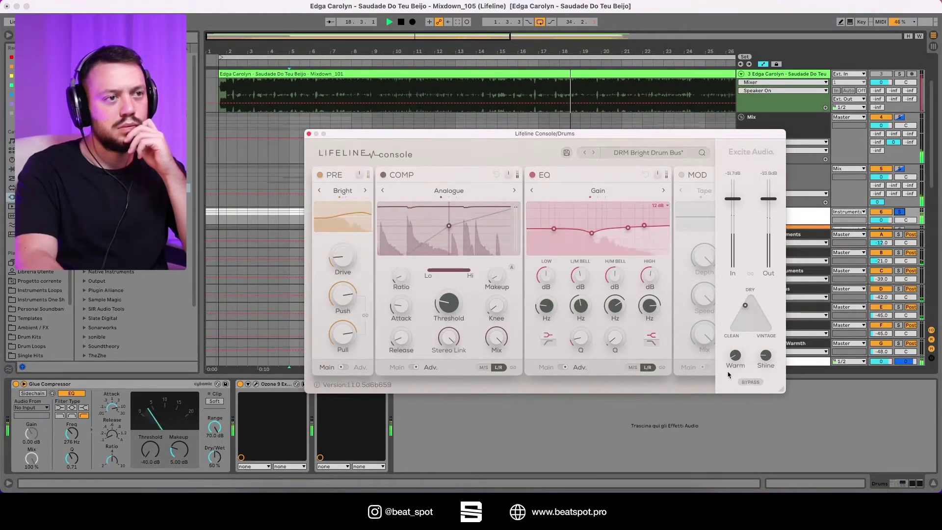
mouse_move(405, 307)
drag(405, 307, 445, 307)
mouse_move(445, 306)
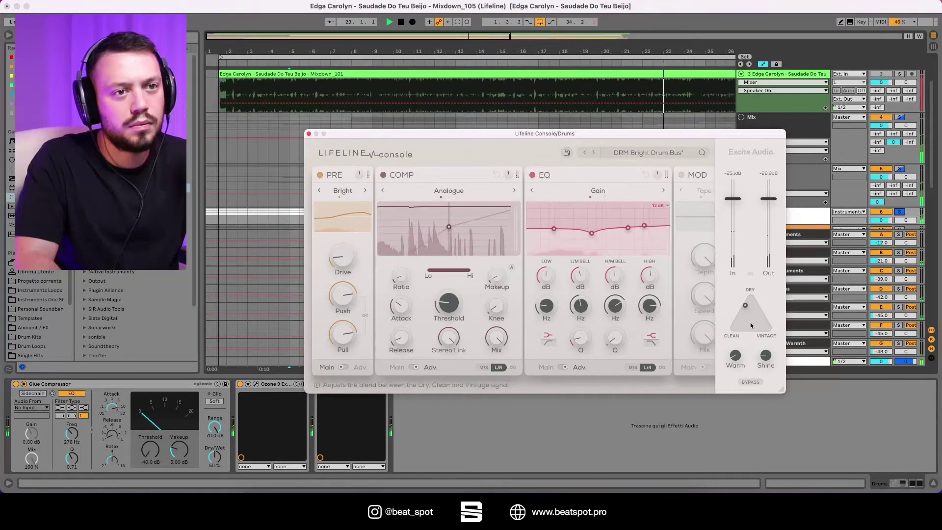
Try the Dry/Clean/Vintage blend at its Clean and Dry extremes and settle it near Dry, leaning towards Clean.
drag(746, 306, 704, 344)
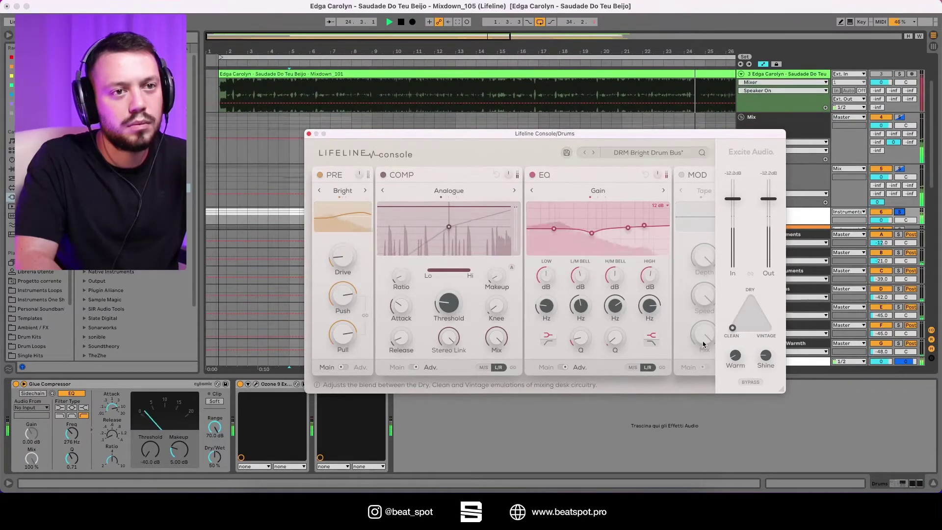
drag(711, 277, 718, 255)
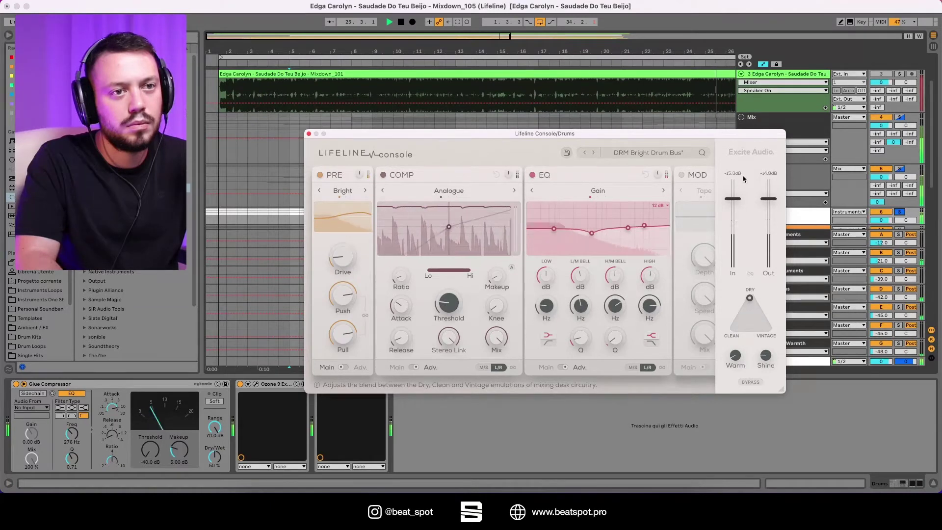
drag(749, 276, 744, 303)
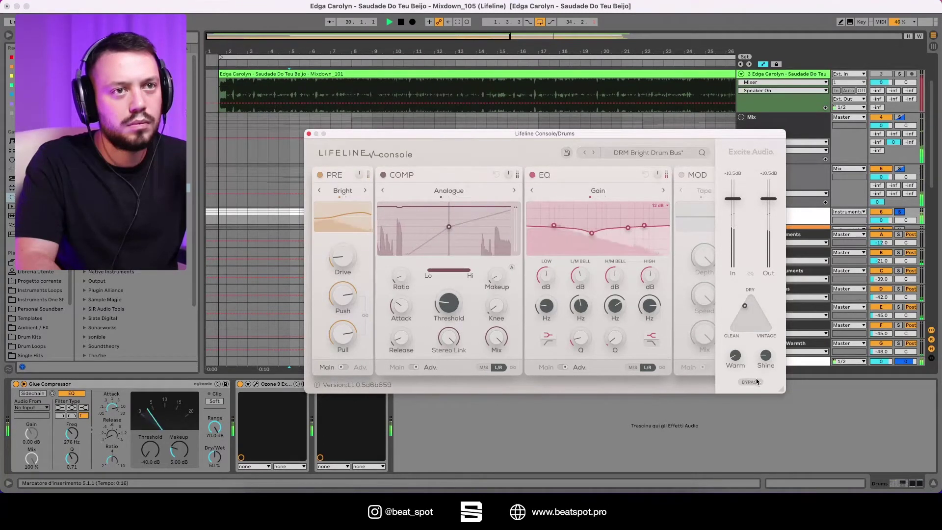
Close the Lifeline Console window and collapse the Ozone 9 Exciter and Lifeline Console devices in the Drums chain.
double_click(272, 385)
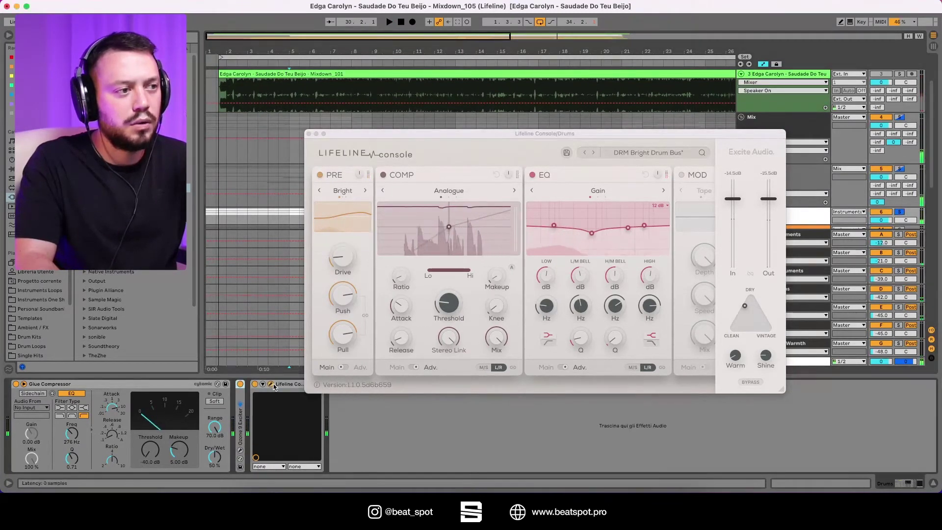
click(271, 384)
double_click(280, 385)
Solo the Bass group instead of Drums and start playback.
scroll(345, 229, down, 3)
scroll(345, 225, down, 2)
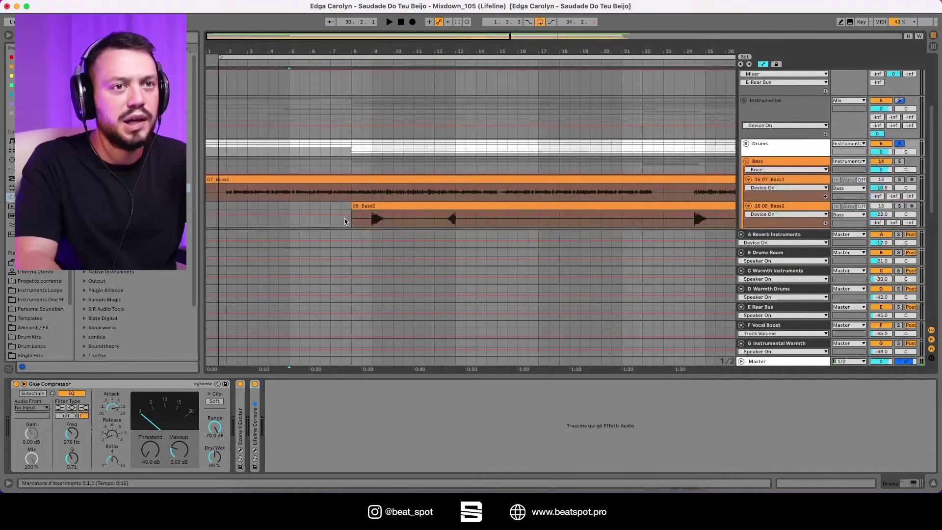
click(781, 167)
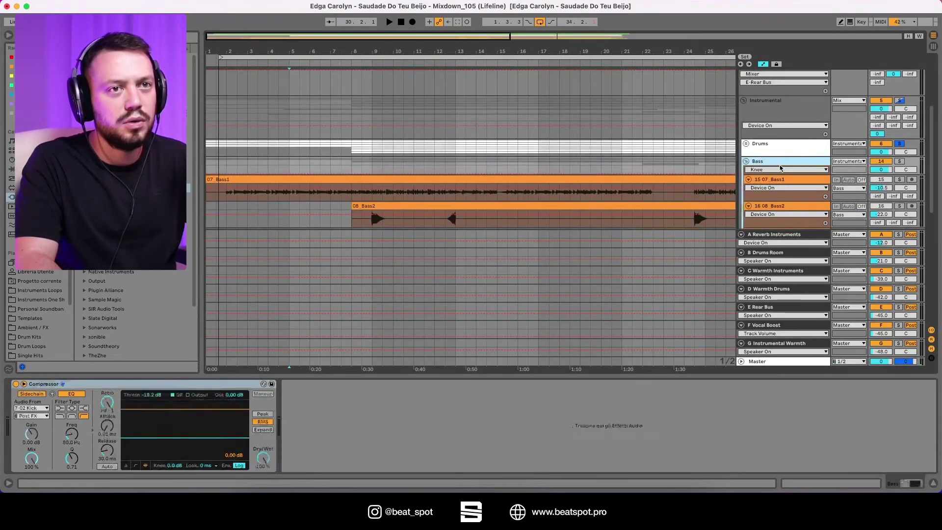
click(899, 161)
key(space)
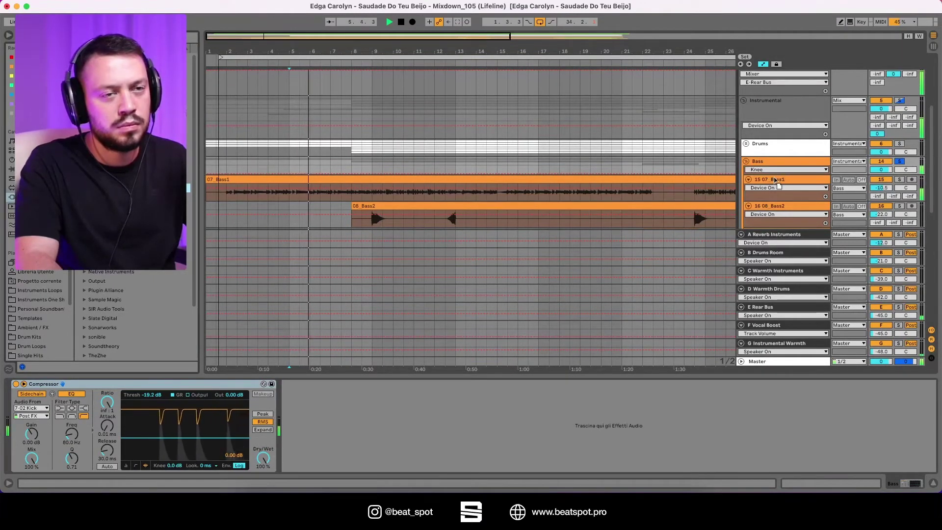
Insert Lifeline Console on the Bass group, ahead of the Compressor in the device chain.
click(776, 179)
click(780, 162)
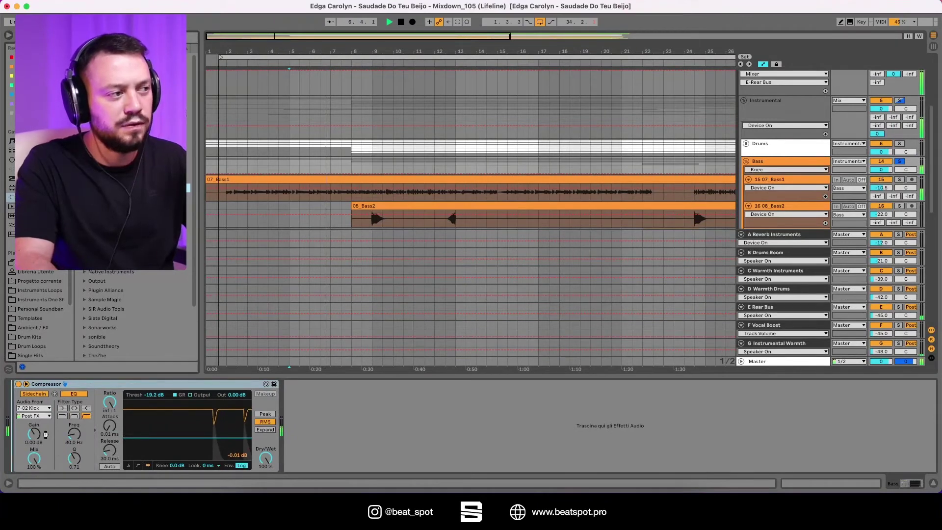
drag(185, 361, 15, 422)
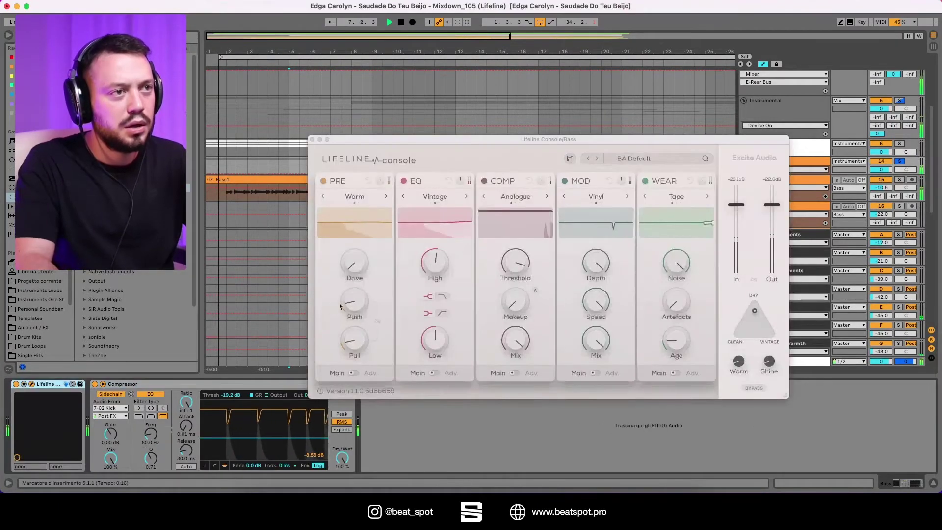
Show the Bass category of Lifeline Console presets, reposition the plugin window and restart playback.
click(643, 162)
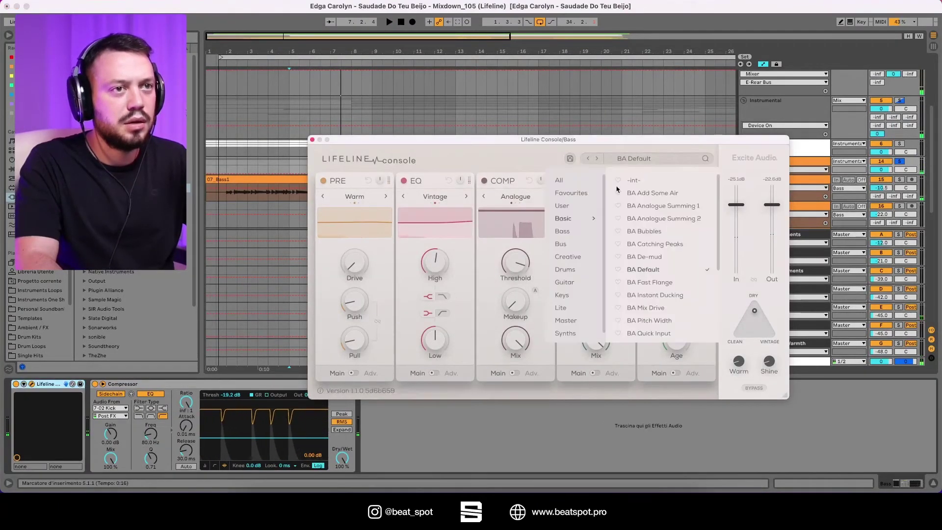
click(568, 232)
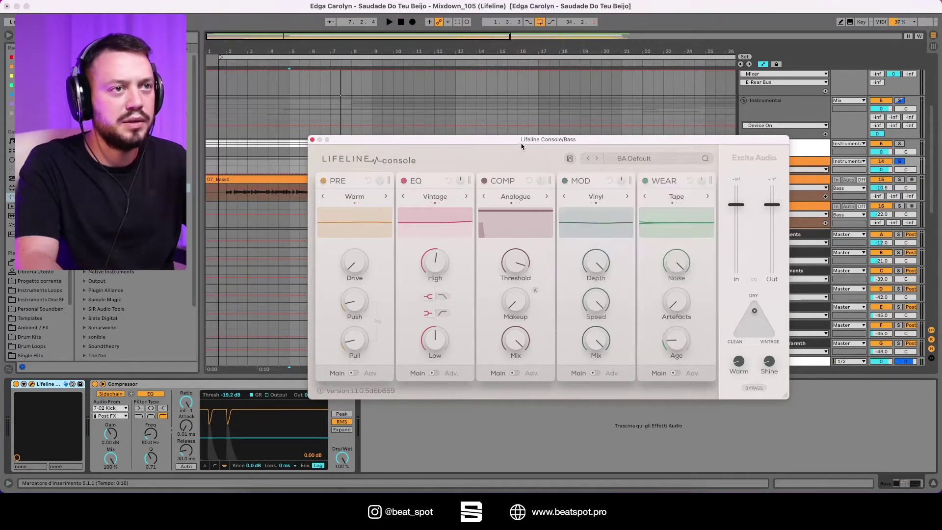
click(543, 151)
drag(543, 139, 489, 123)
key(space)
click(556, 146)
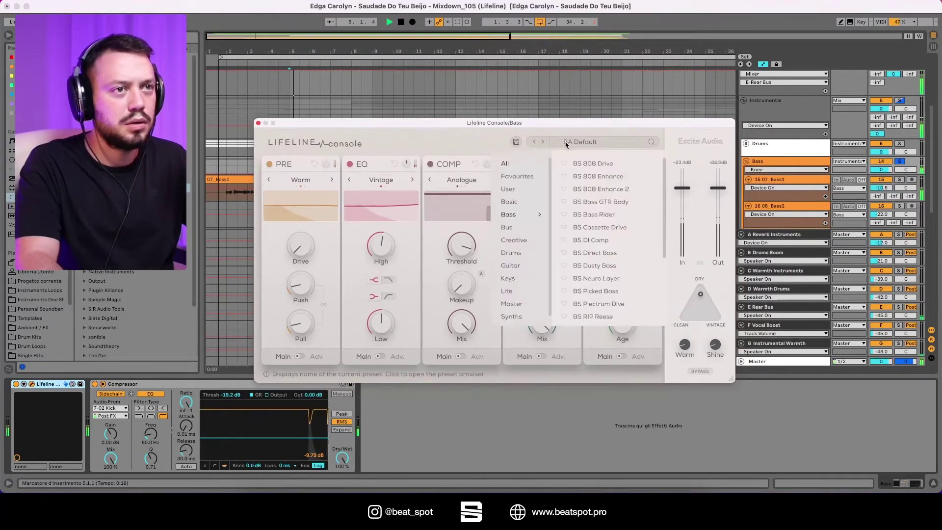
Audition the bass presets from BS 808 Drive through BS Bass GTR Body, comparing the last one with the plugin bypassed.
click(581, 164)
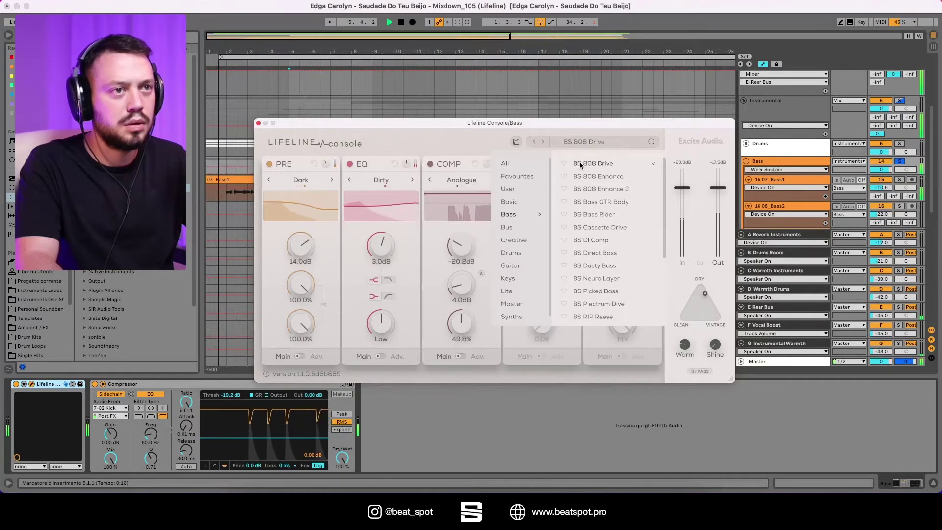
click(542, 142)
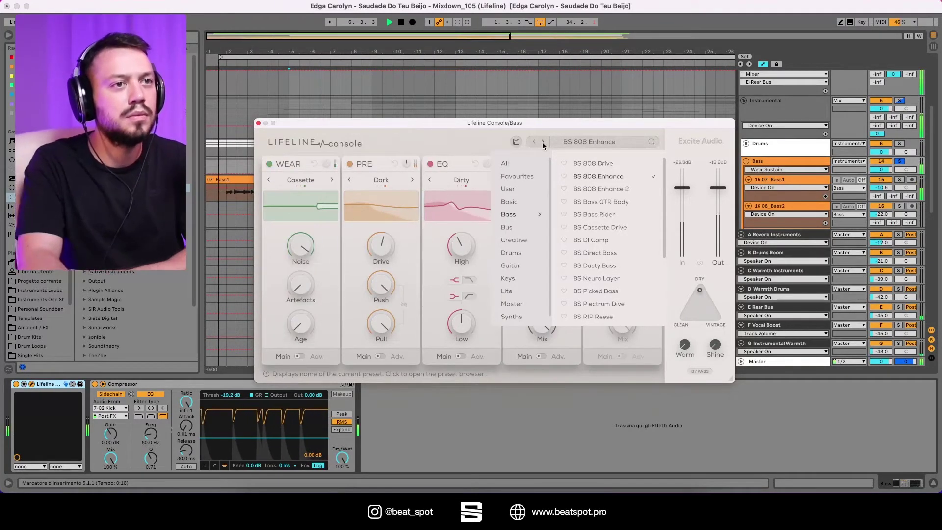
click(543, 143)
click(542, 142)
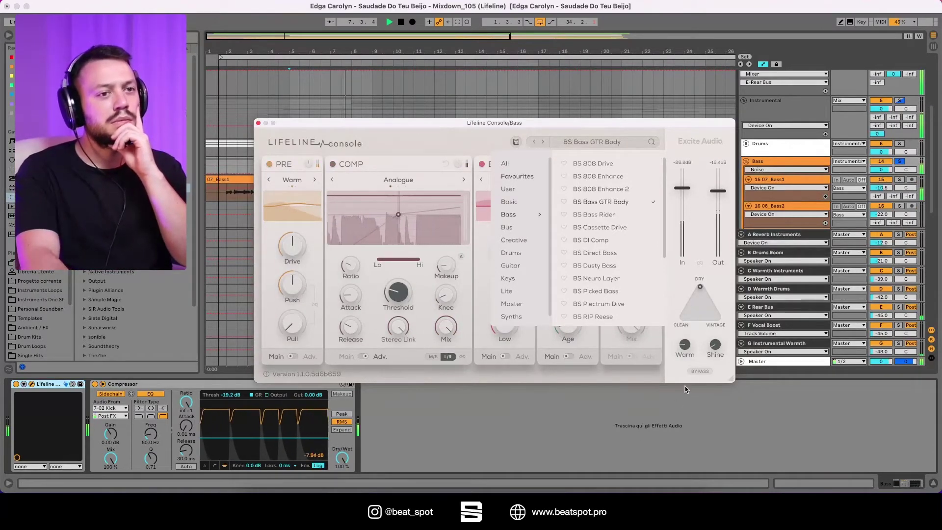
click(696, 372)
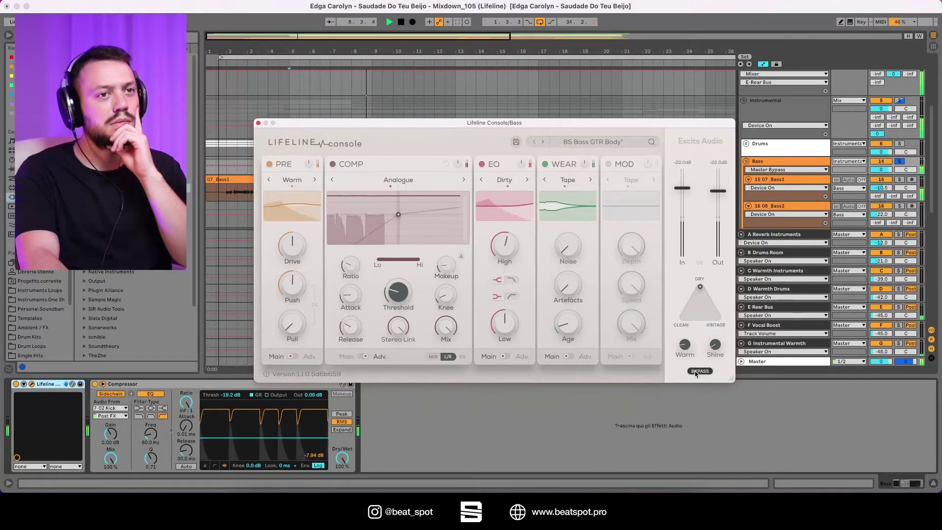
click(695, 372)
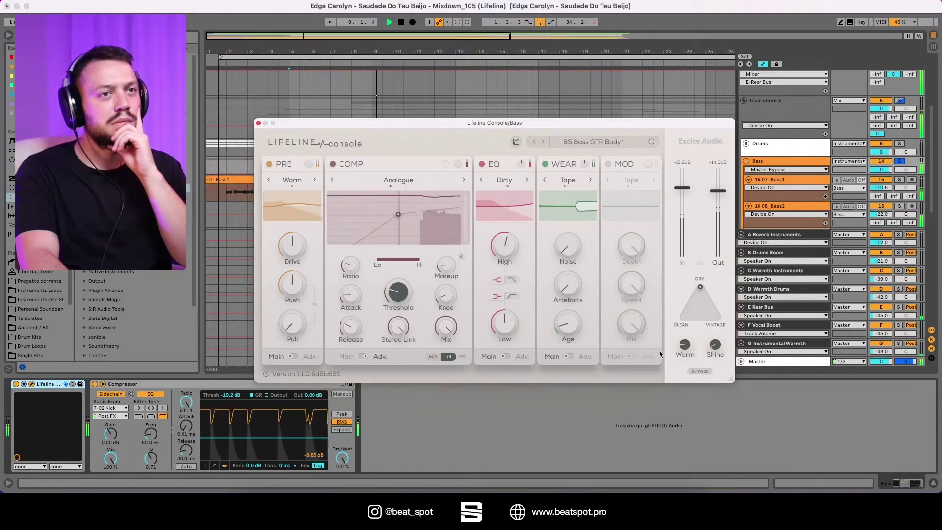
Load the BS Bass Rider preset and adjust its compressor with a lower threshold, automatic makeup gain and a shorter release.
click(543, 142)
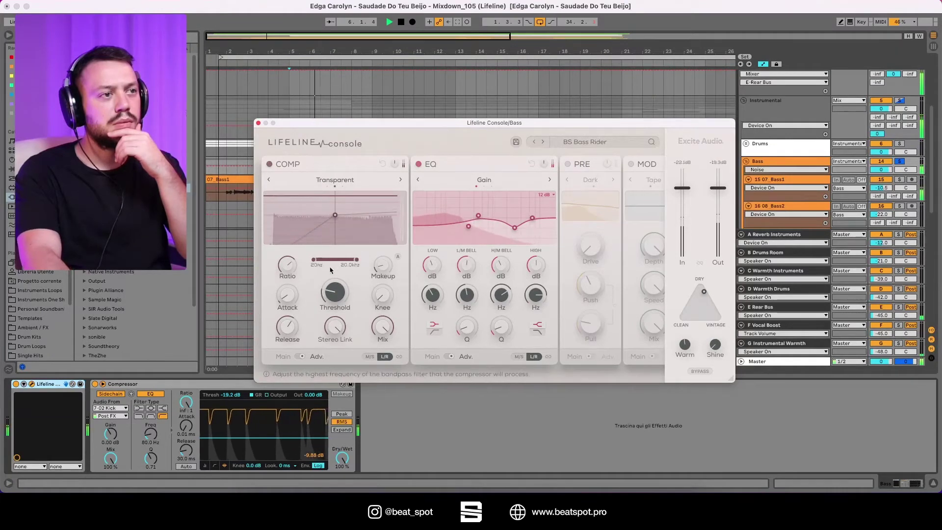
click(331, 291)
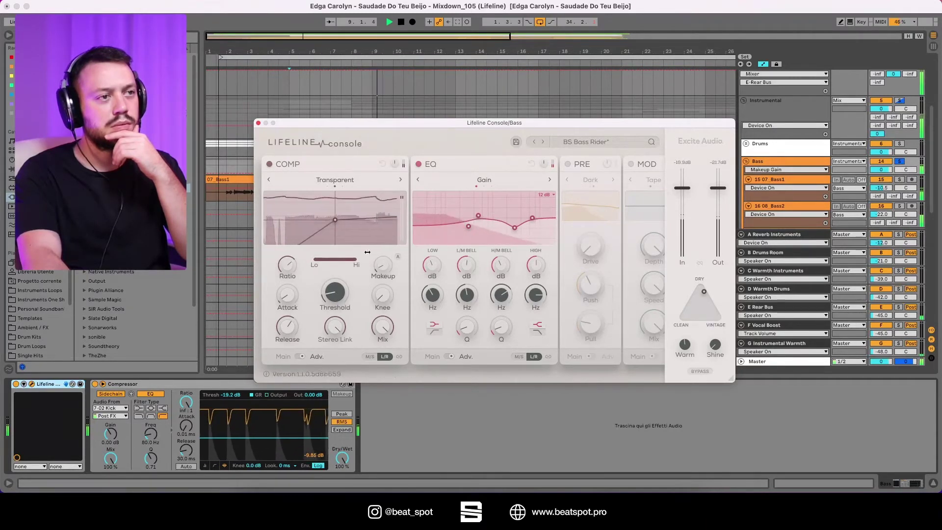
click(397, 256)
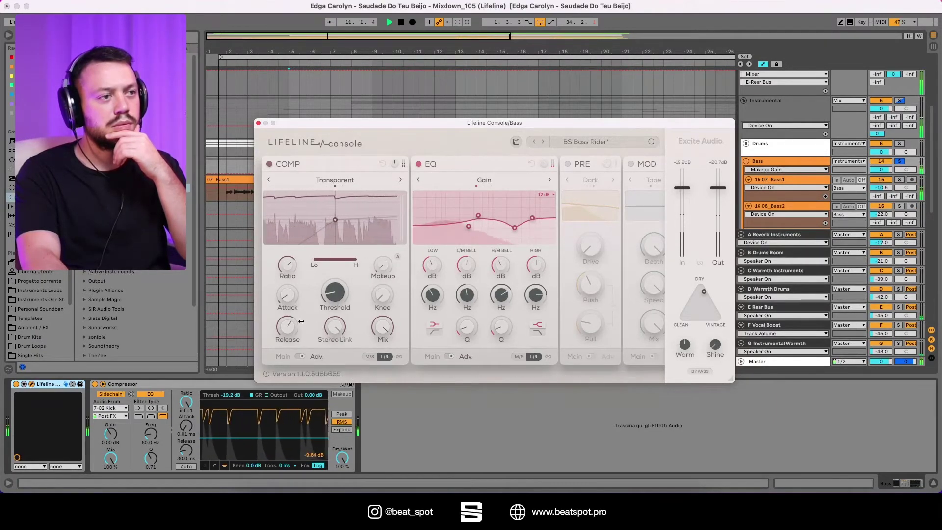
drag(289, 332, 272, 362)
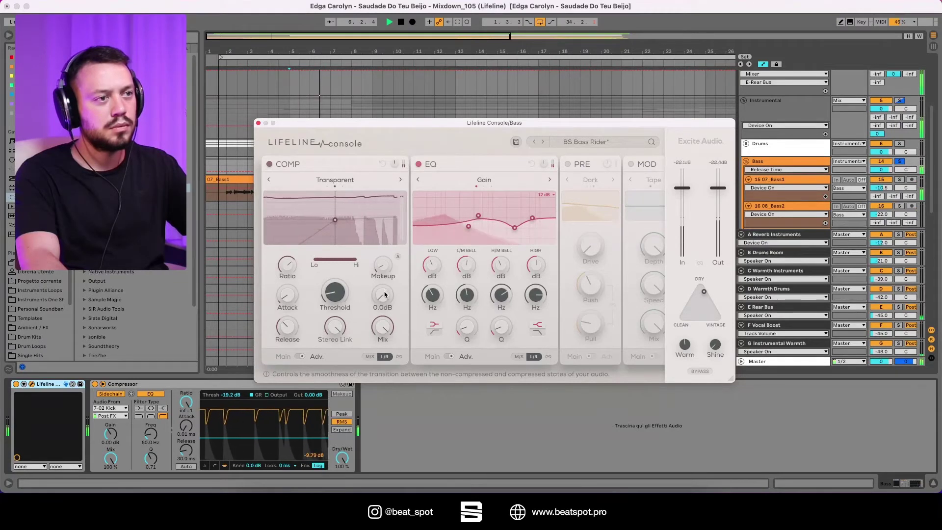
Restart playback and compare the bass sound with the Lifeline Console device switched off and on.
key(space)
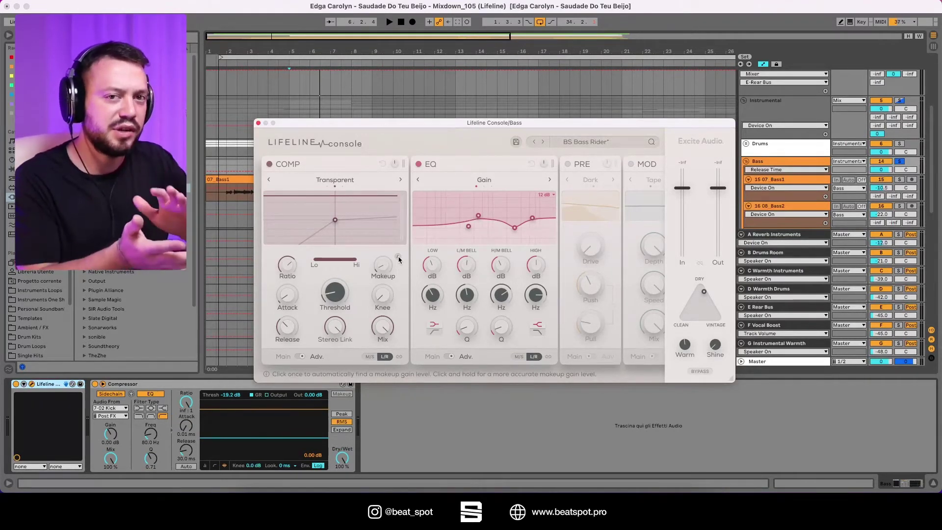
key(space)
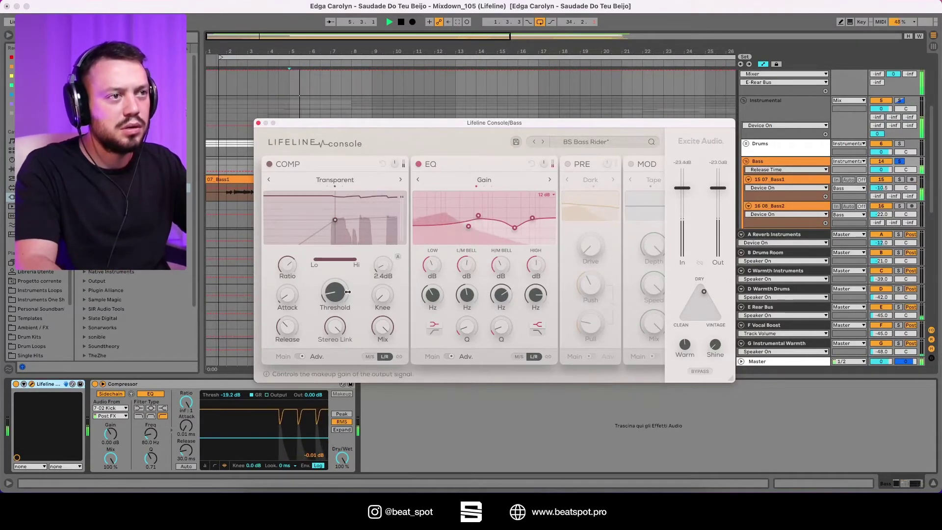
click(15, 383)
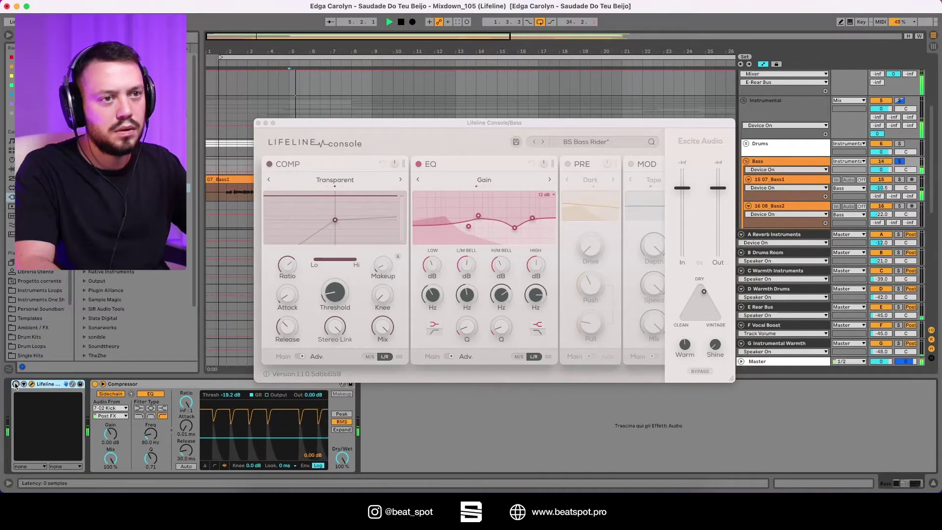
click(15, 385)
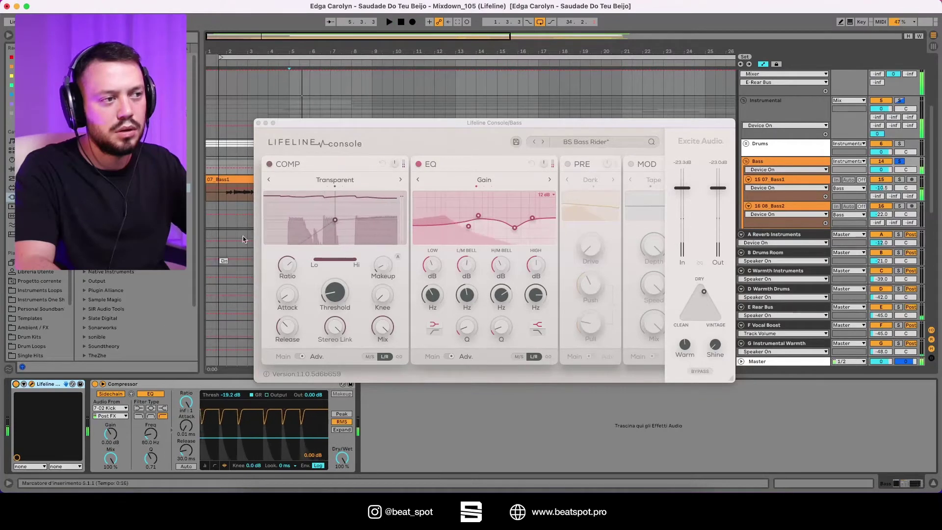
Switch the COMP module off and back on and replay the bass.
key(space)
click(270, 164)
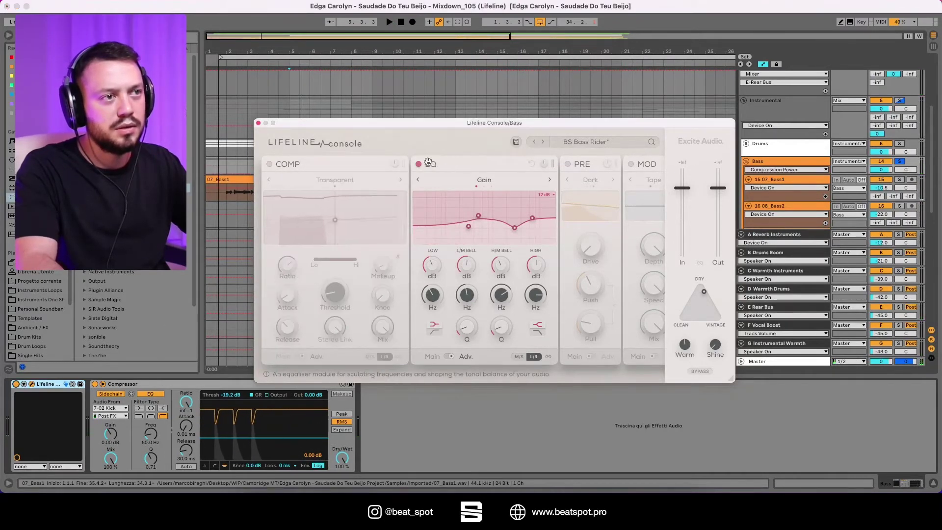
key(space)
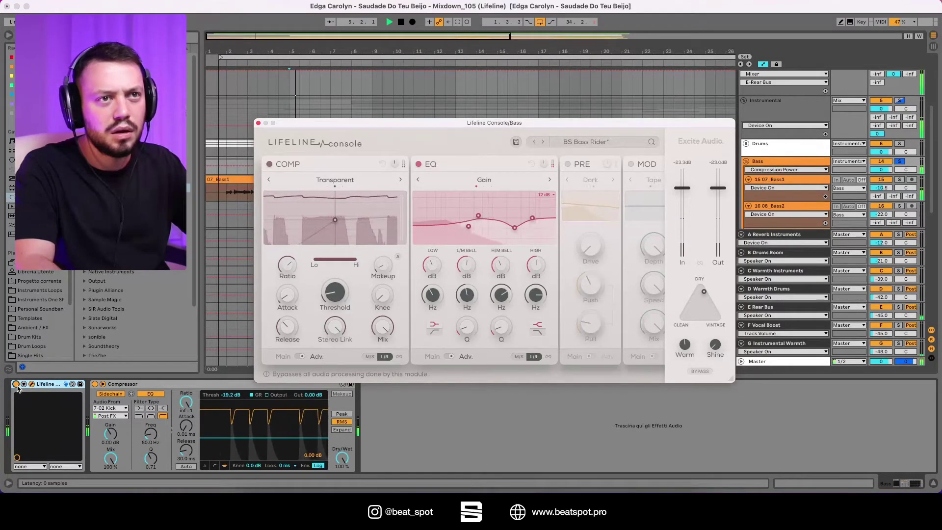
Replay the Bass group and check it once more with the Lifeline Console device disabled and re-enabled.
key(space)
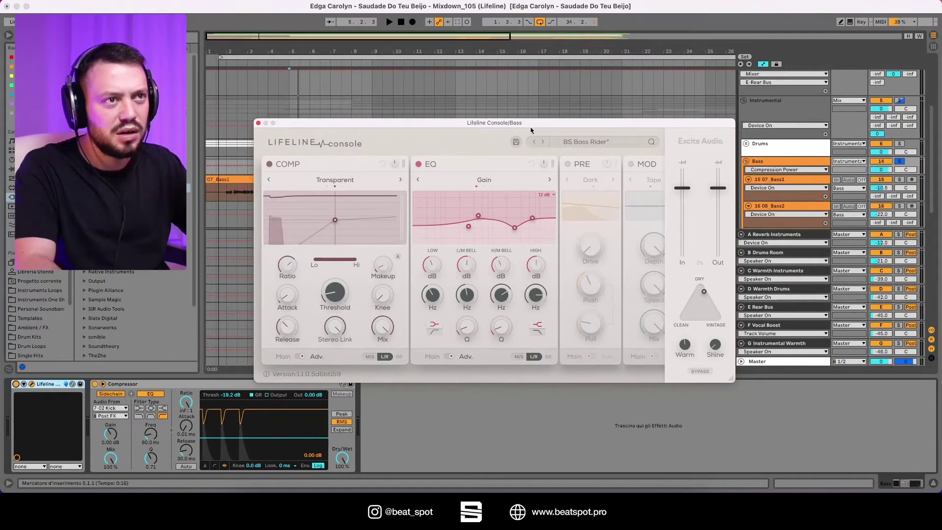
key(space)
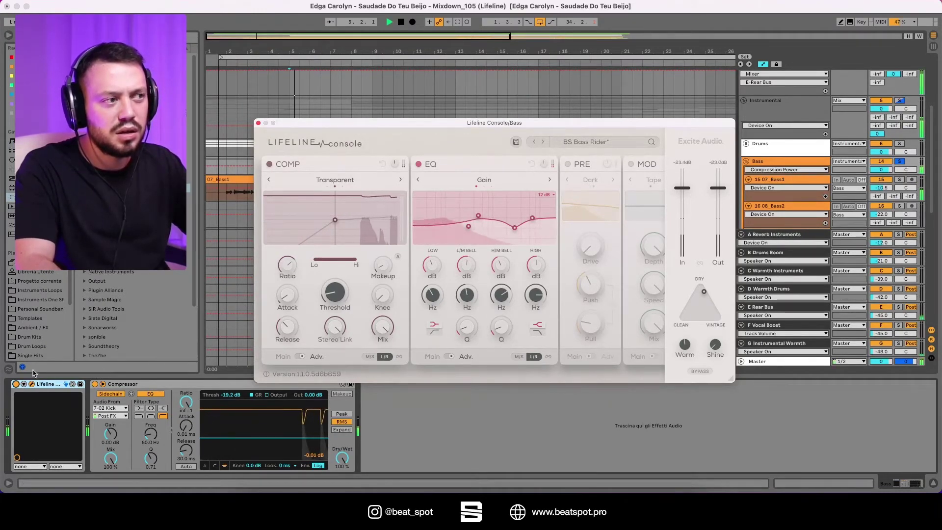
click(16, 386)
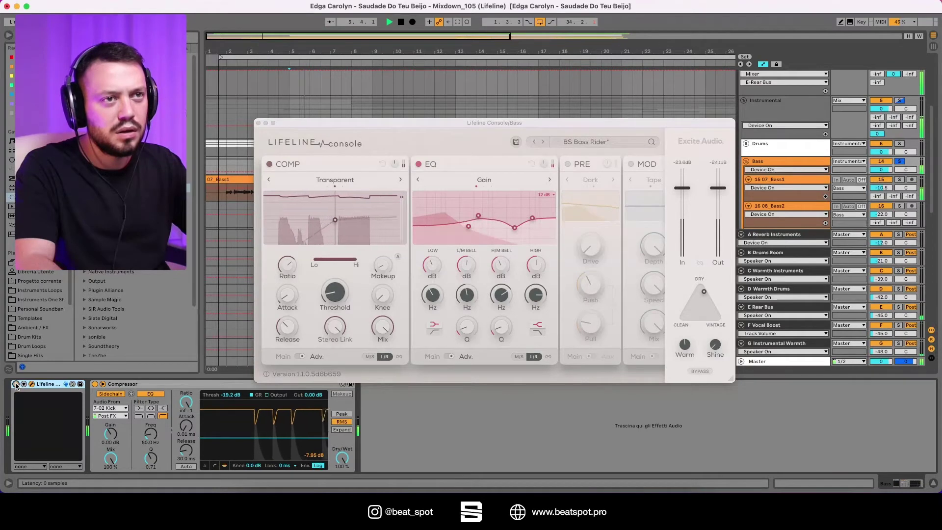
key(space)
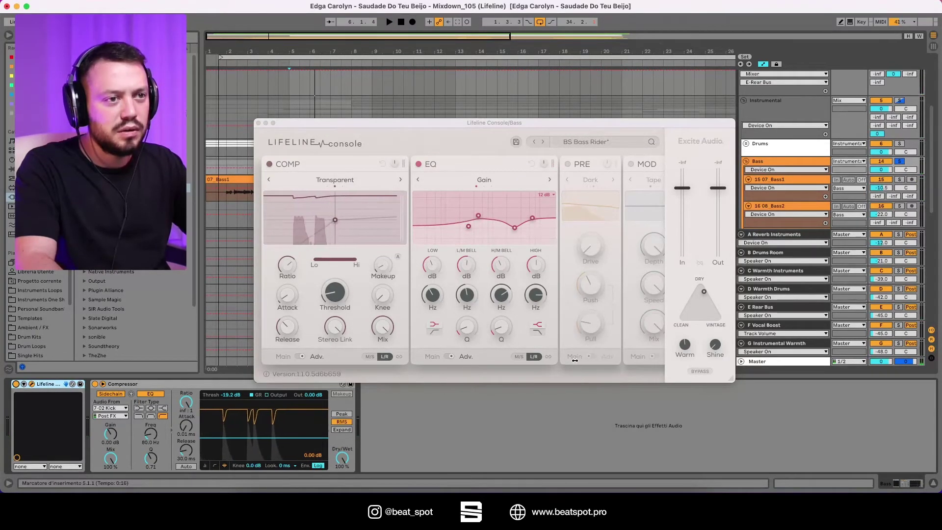
mouse_move(574, 360)
mouse_down()
mouse_move(407, 367)
mouse_move(579, 365)
mouse_up()
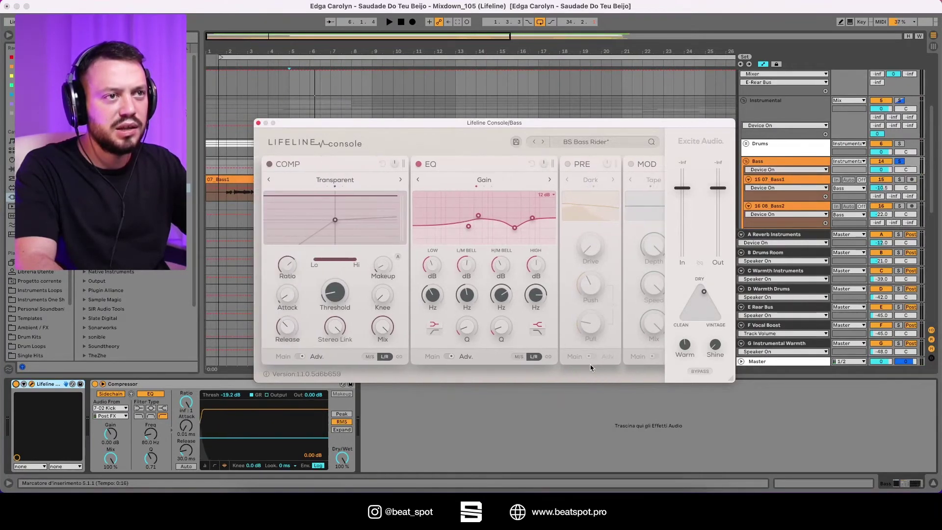
Enable the PRE module and move it to the front of the bass chain, ahead of COMP, and start playback.
click(568, 165)
drag(583, 165, 297, 172)
key(space)
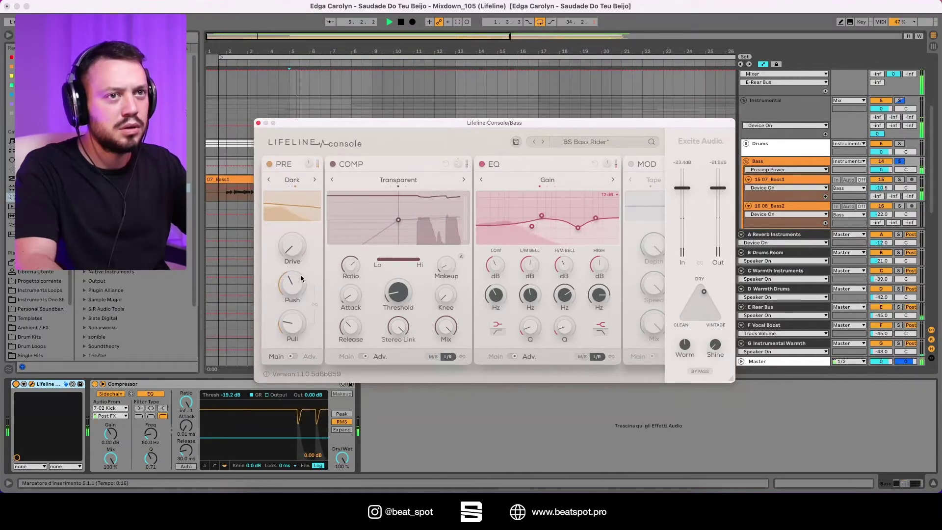
Raise the PRE module's Drive and turn its Pull down to minimum while replaying the bass.
drag(292, 245, 278, 192)
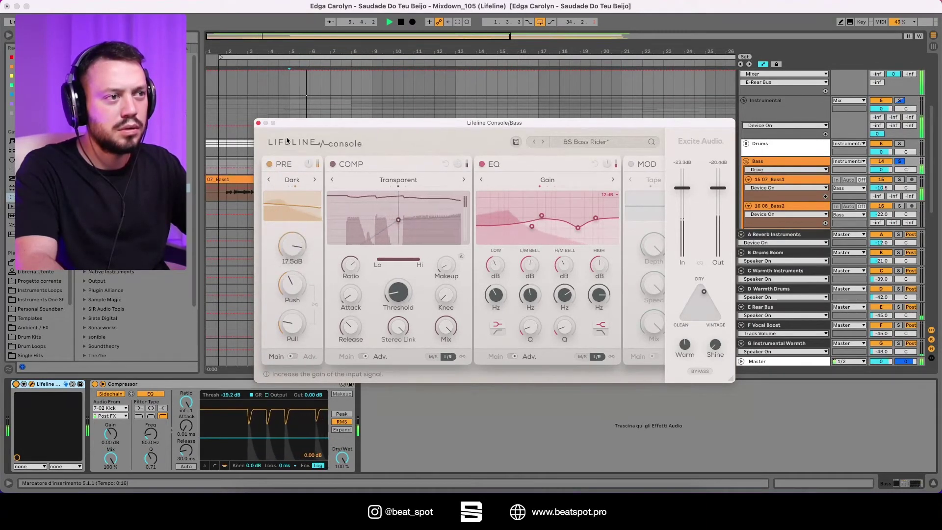
drag(287, 141, 288, 181)
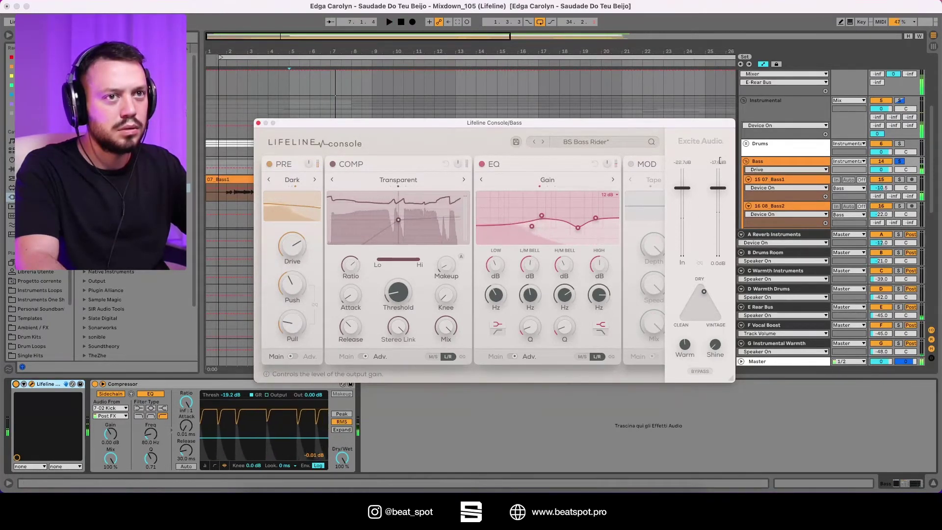
key(space)
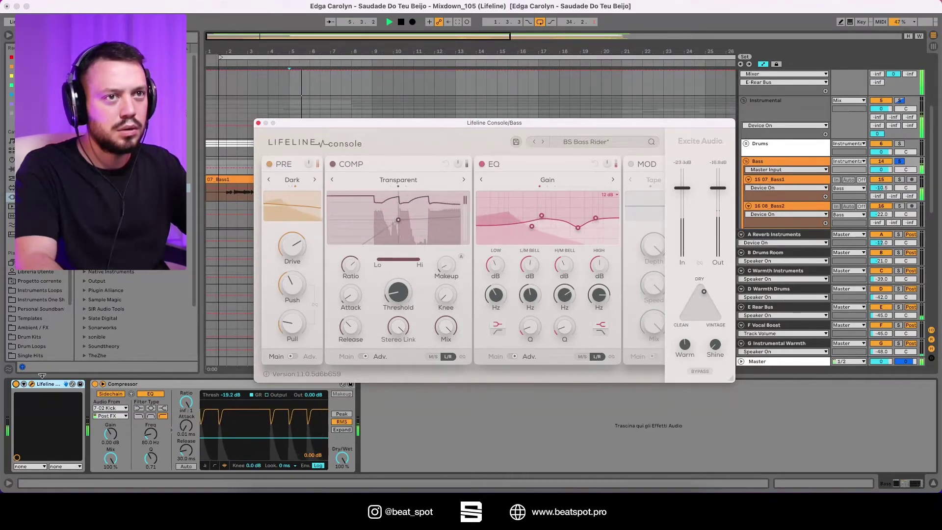
key(space)
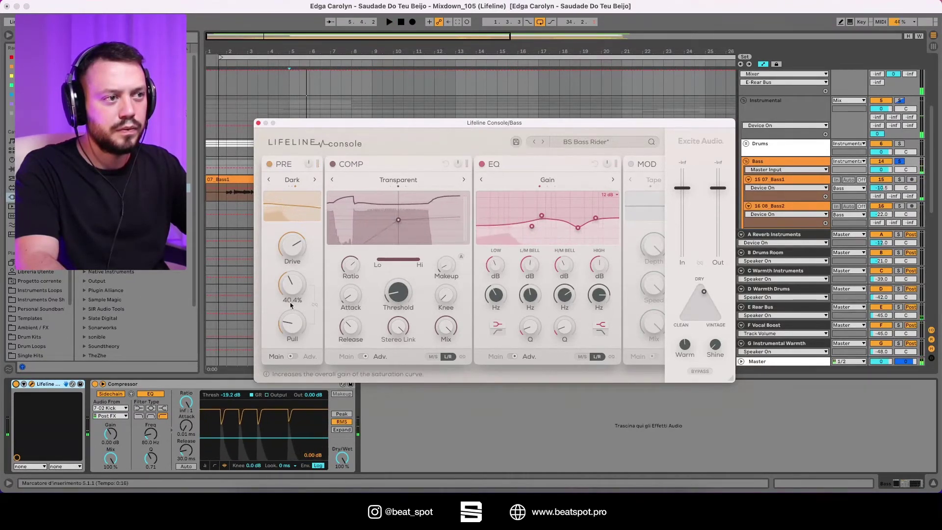
key(space)
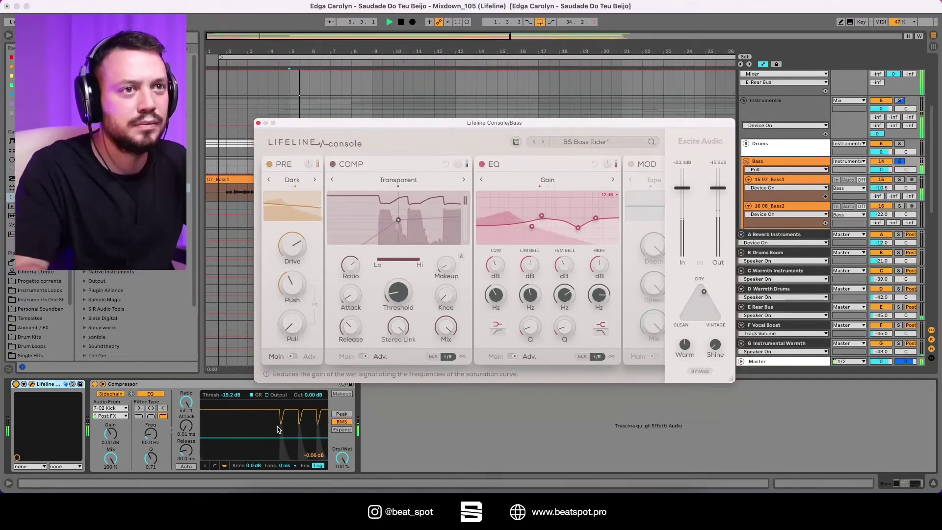
Show the PRE module's advanced controls, compare the bass with the module off and on, and leave it switched off.
click(293, 357)
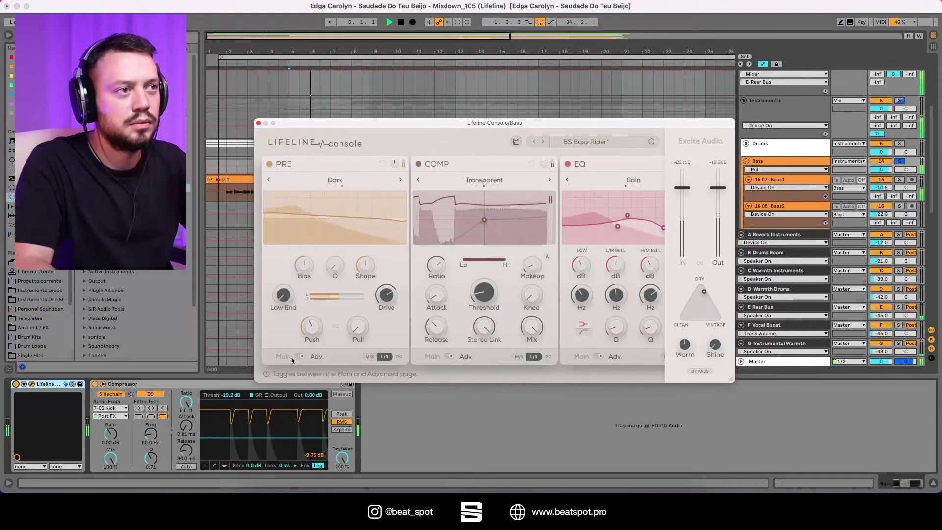
click(273, 166)
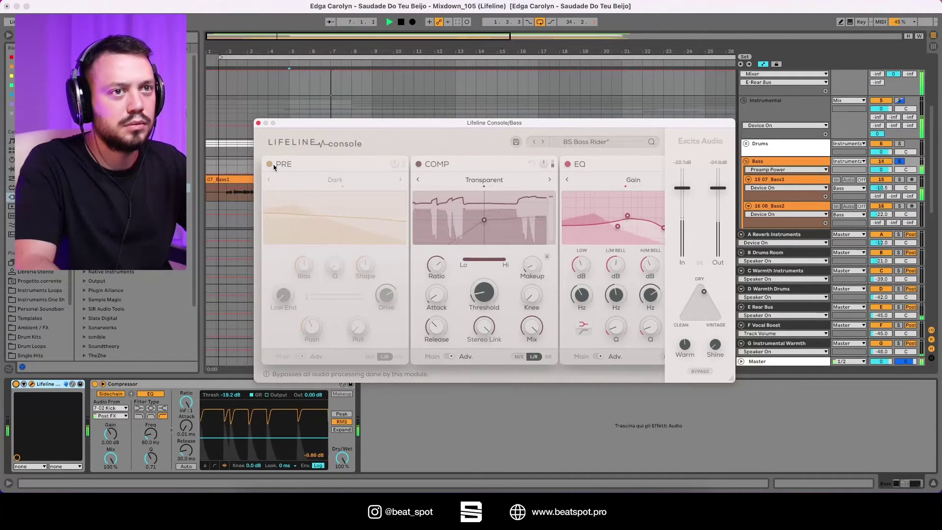
click(273, 166)
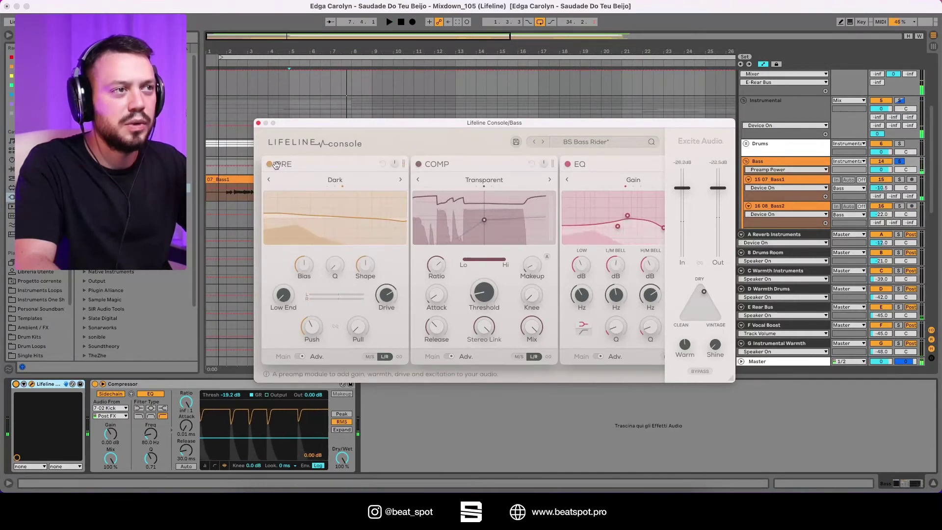
click(269, 167)
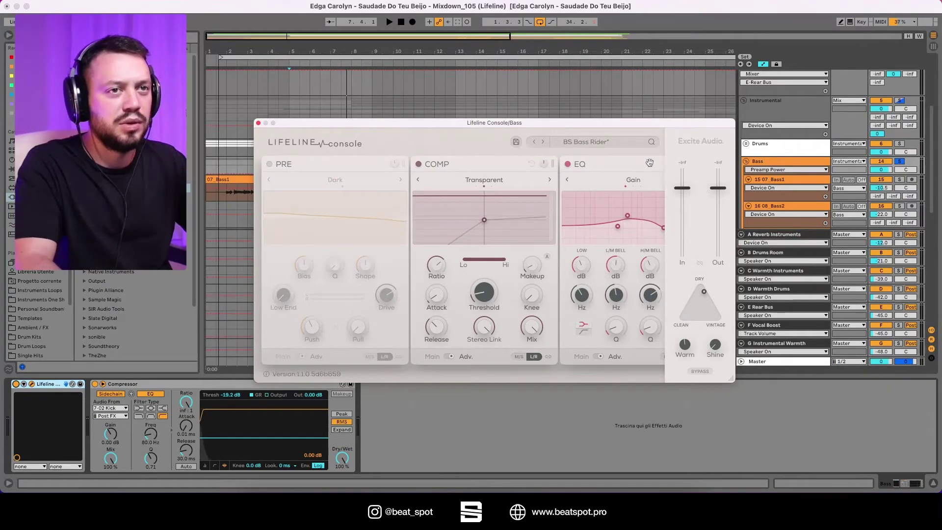
Move the plugin window aside, restart playback and compare the bass with the Lifeline Console device disabled and re-enabled.
drag(278, 127, 290, 141)
key(space)
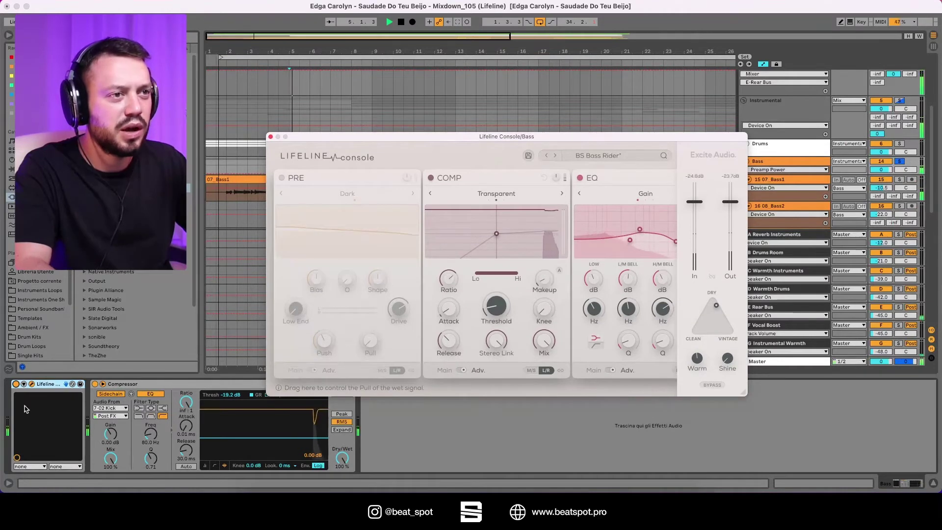
click(16, 385)
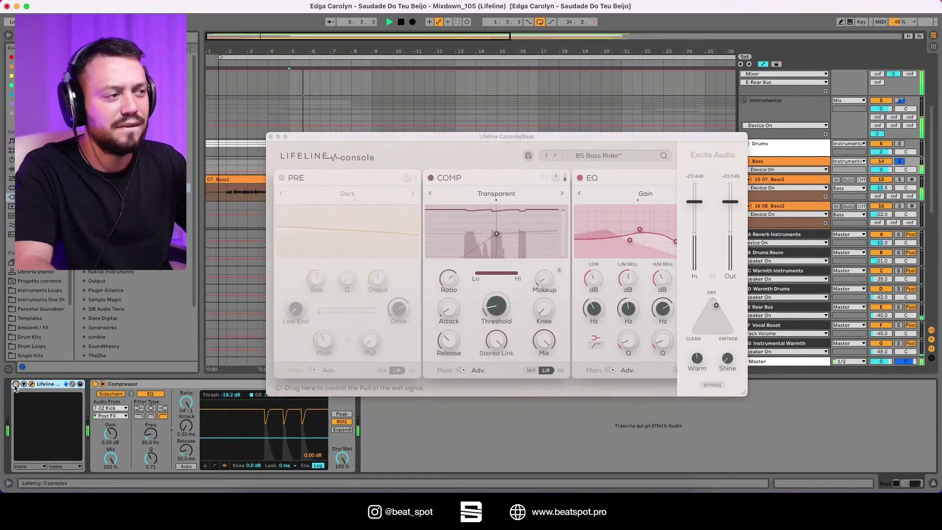
click(15, 384)
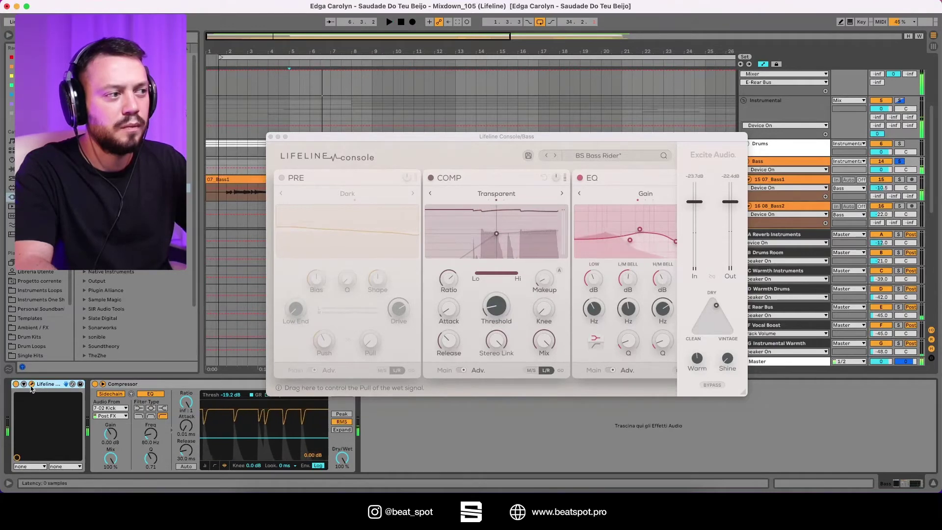
Close the bass plugin window, collapse its device and insert Lifeline Console on the Mix group.
click(32, 384)
double_click(43, 384)
scroll(713, 110, down, 6)
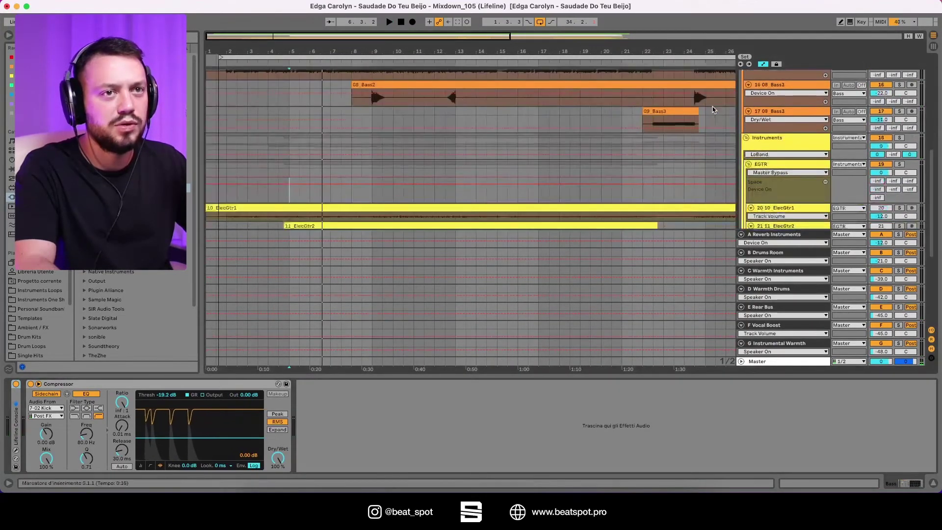
scroll(714, 110, up, 8)
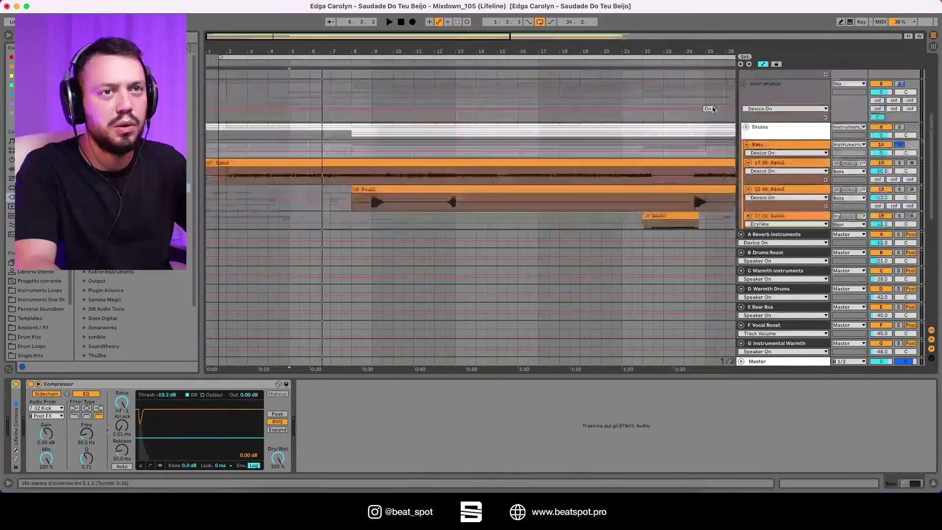
click(758, 93)
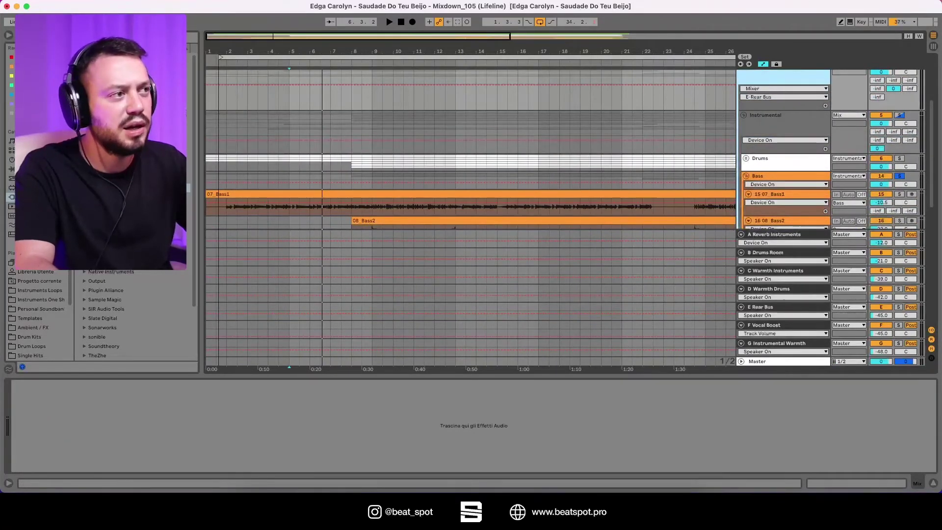
click(82, 415)
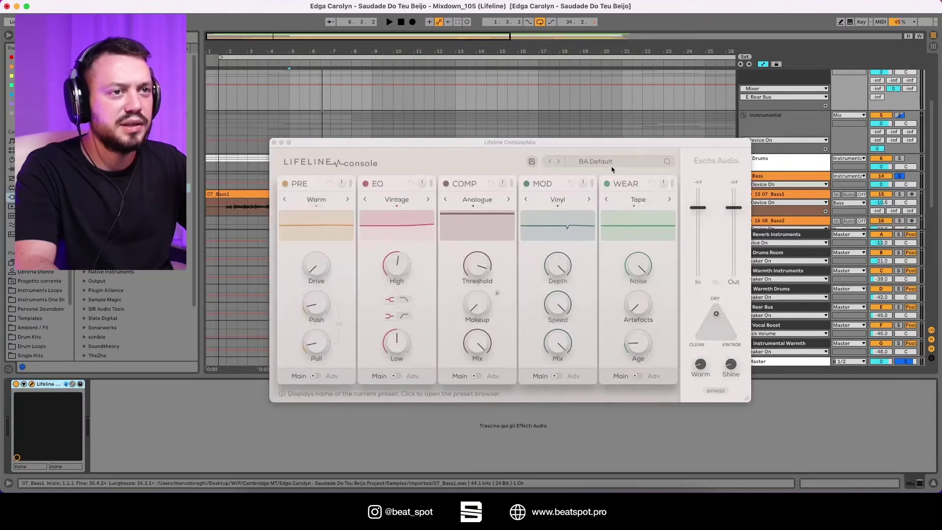
Browse the Master preset category in Lifeline Console, and solo and play the Mix group.
click(596, 162)
scroll(535, 302, down, 1)
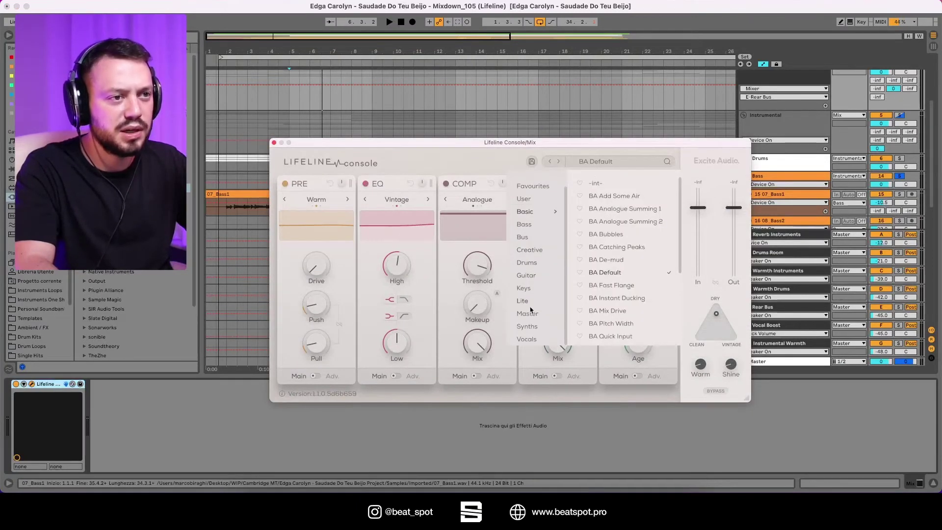
mouse_move(529, 320)
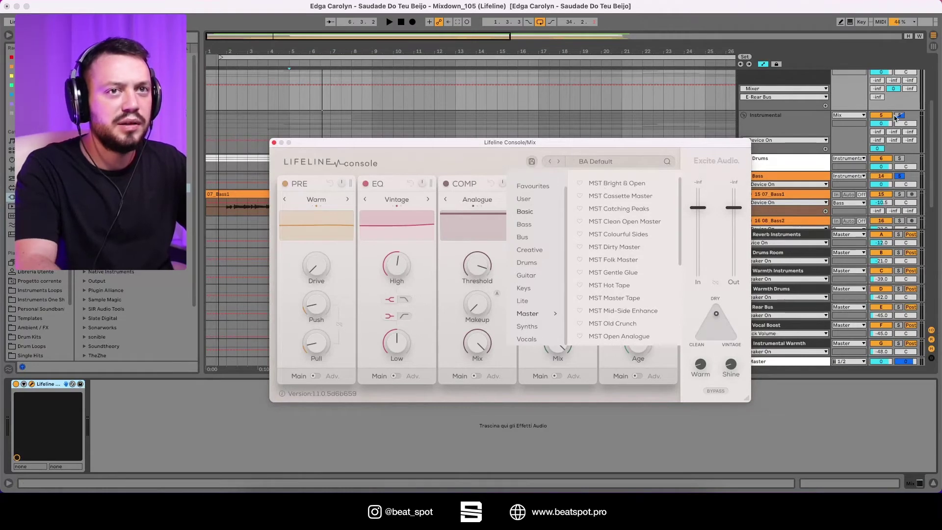
click(823, 152)
scroll(783, 153, up, 2)
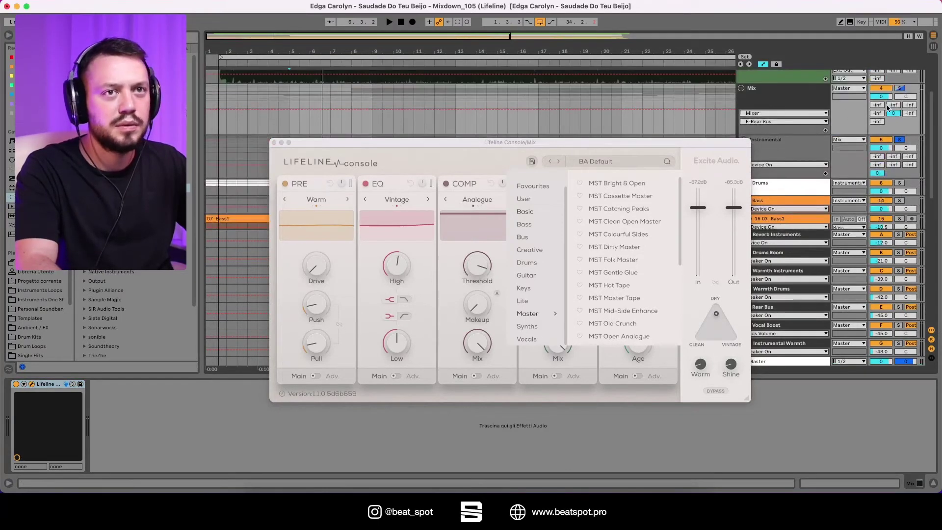
click(900, 89)
key(space)
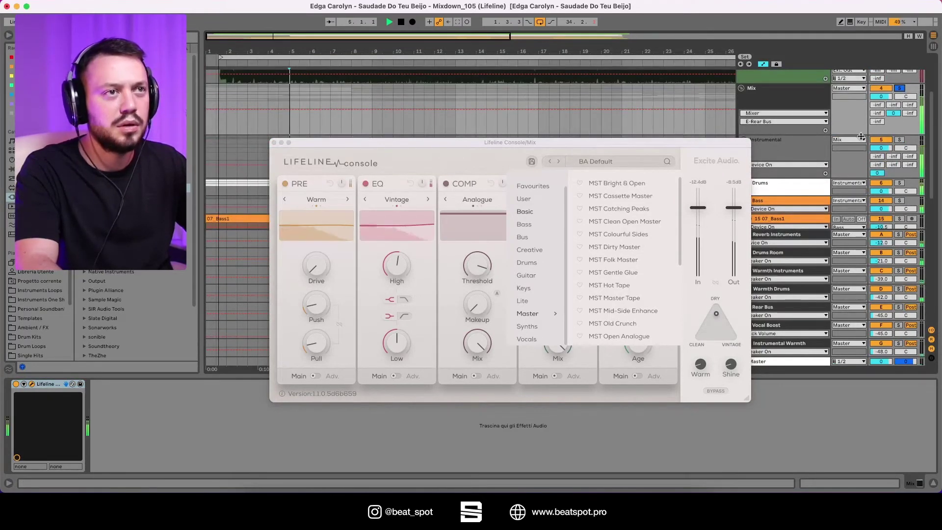
Audition the master presets from MST Bright & Open onward on the mix and load MST Clean Open Master.
click(602, 184)
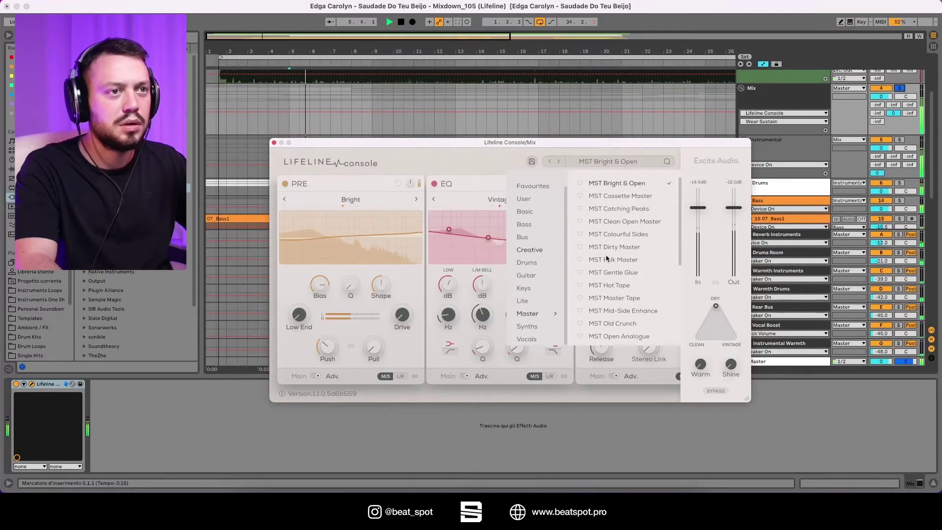
click(559, 163)
click(558, 162)
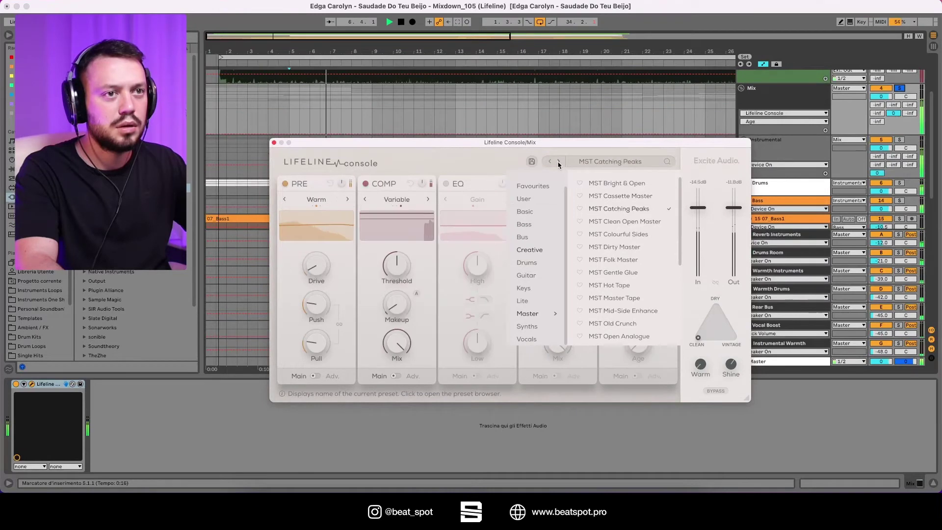
click(558, 163)
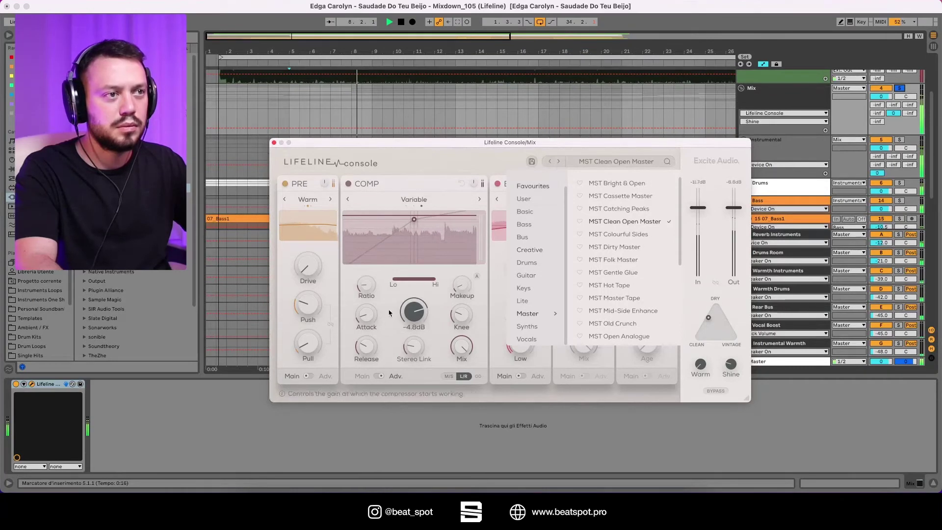
Lower the COMP module's threshold to about -15.9 dB on the mix.
drag(411, 318, 403, 351)
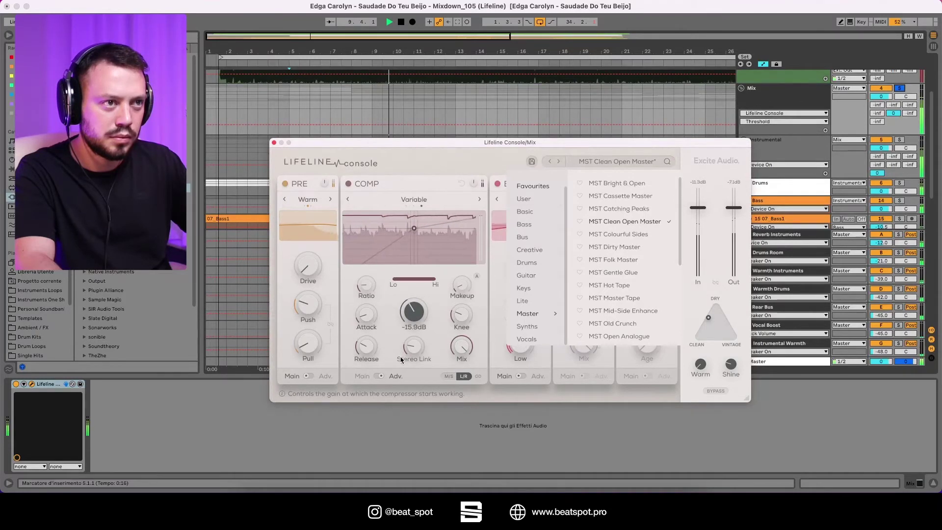
drag(400, 359, 401, 360)
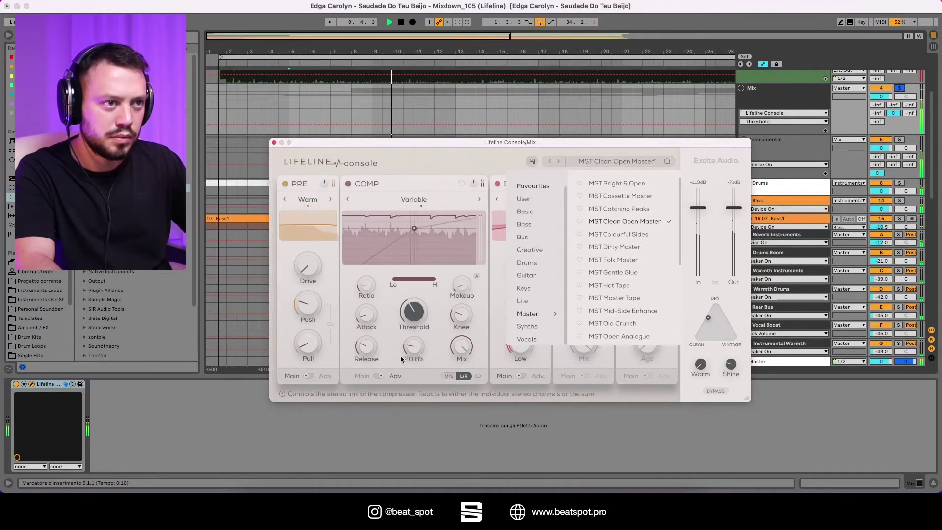
click(478, 279)
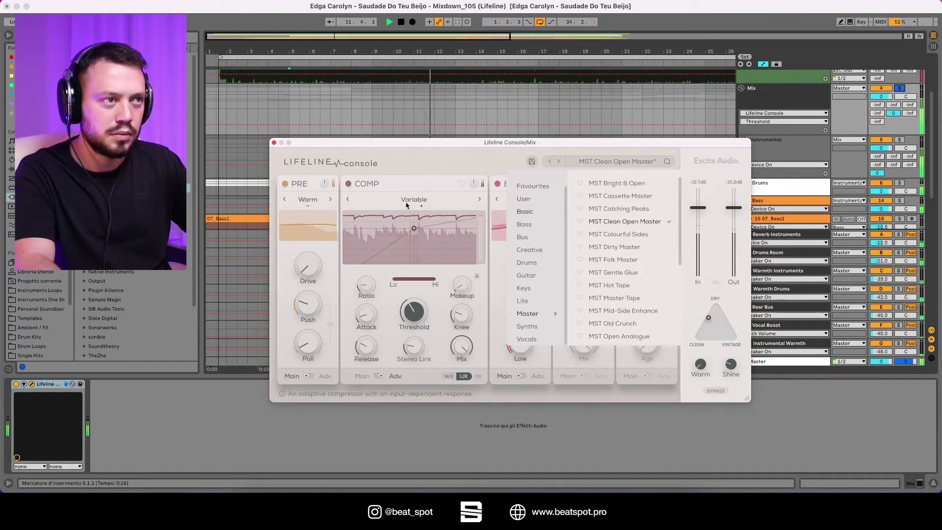
Compare the mix with the PRE module off and on after restarting playback, and adjust the module's output level.
click(288, 187)
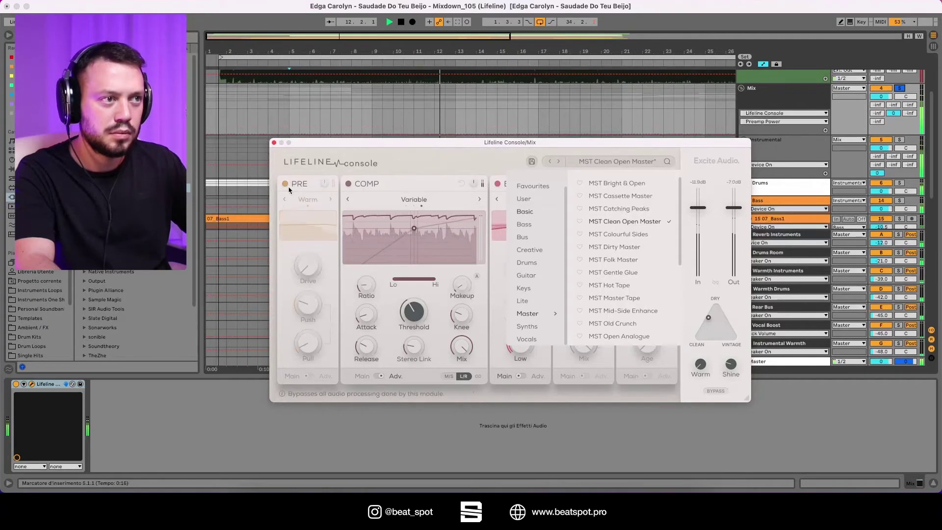
key(space)
key(space)
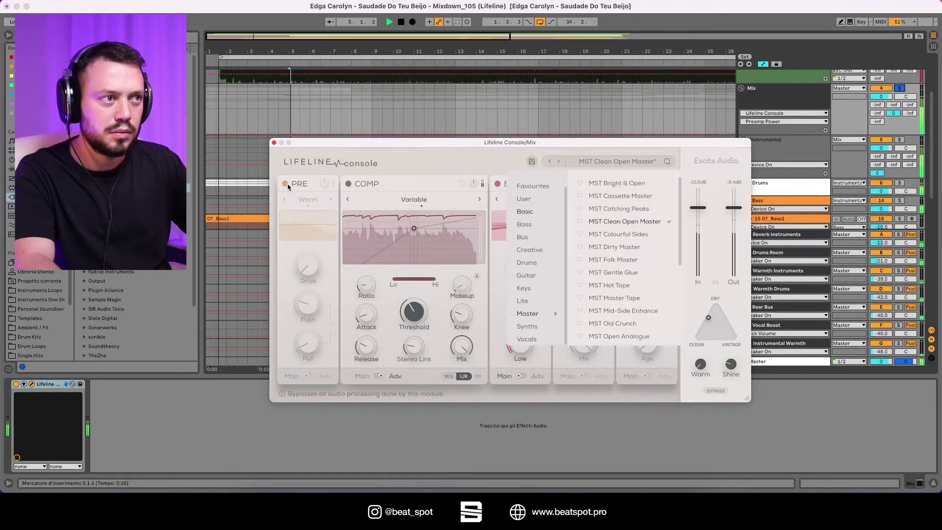
click(288, 187)
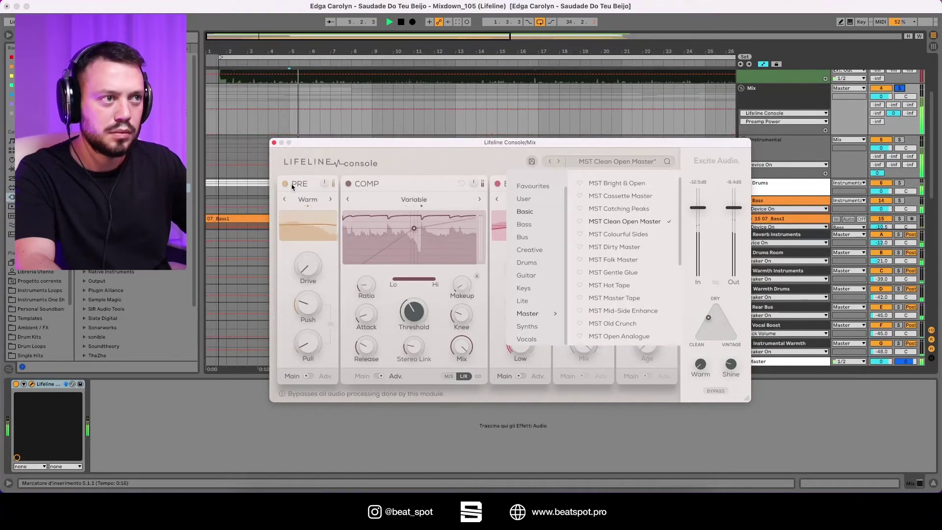
click(325, 185)
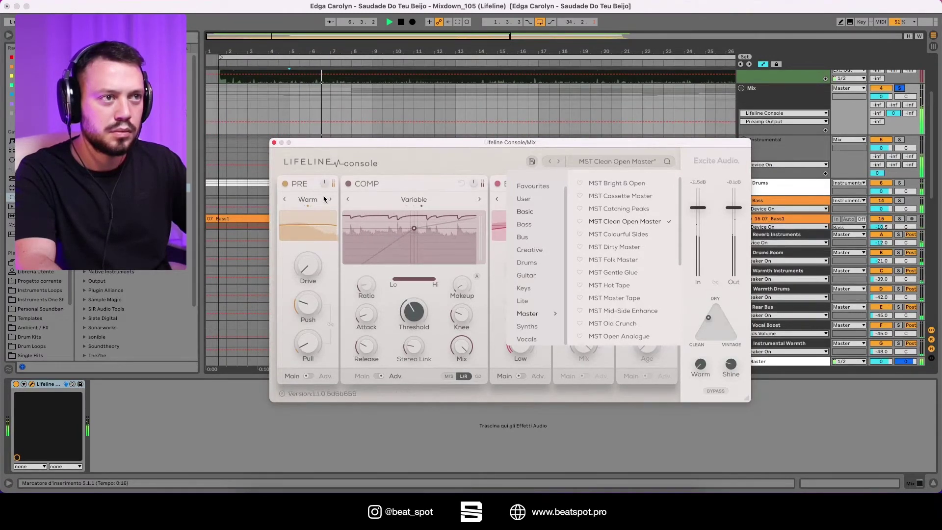
Close the preset browser, compare the mix with COMP off and on, and set its release to about 118 ms.
click(617, 161)
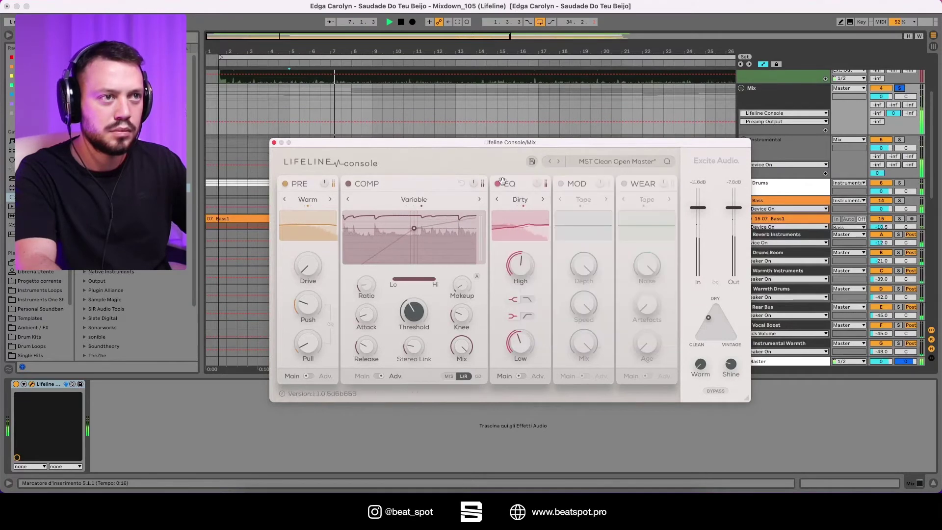
click(348, 184)
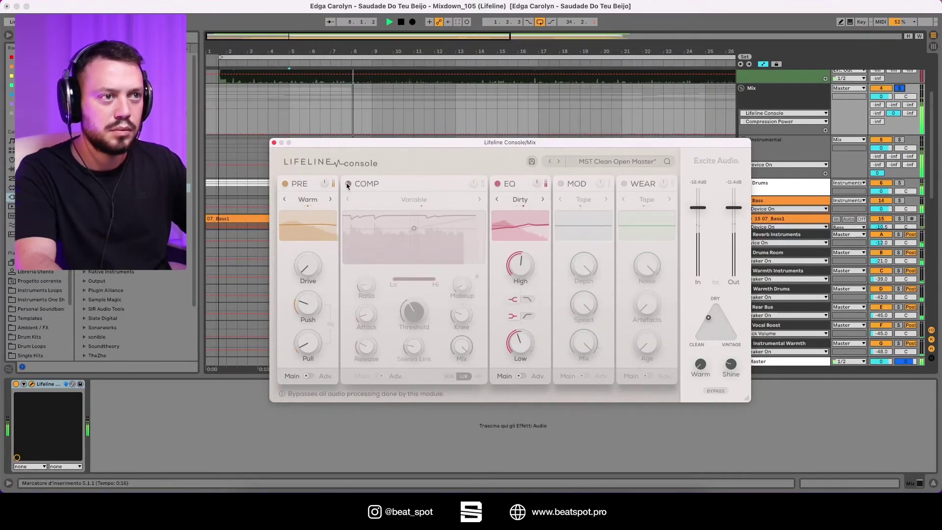
click(348, 184)
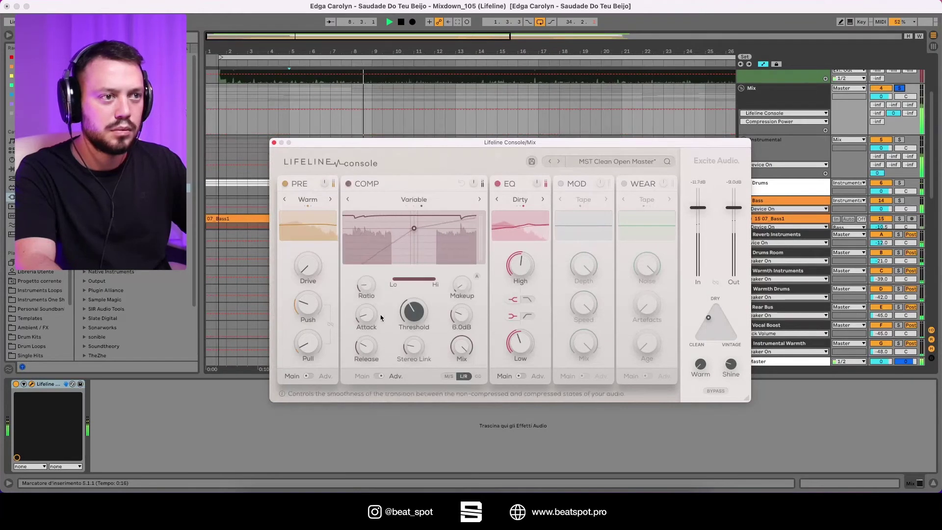
click(372, 350)
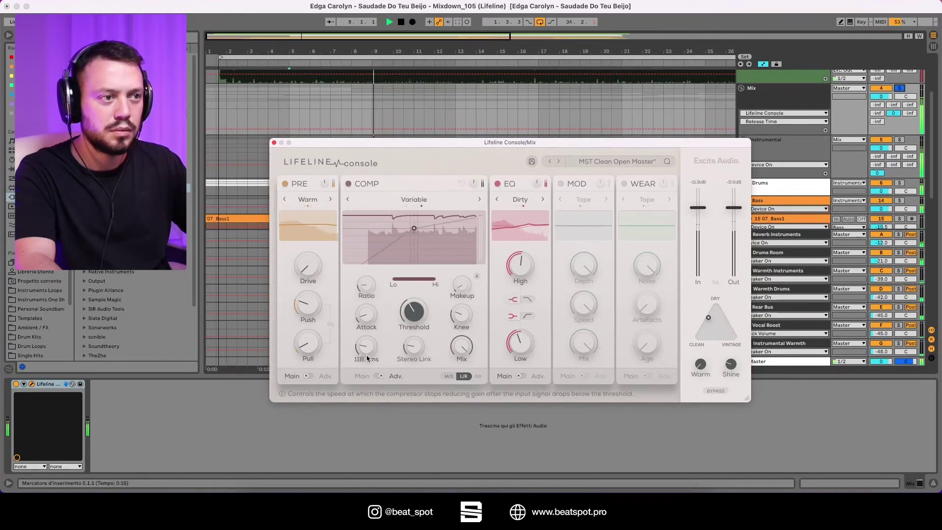
Set the COMP module's mix to about 50% and compare the mix with the EQ module off and on.
click(462, 346)
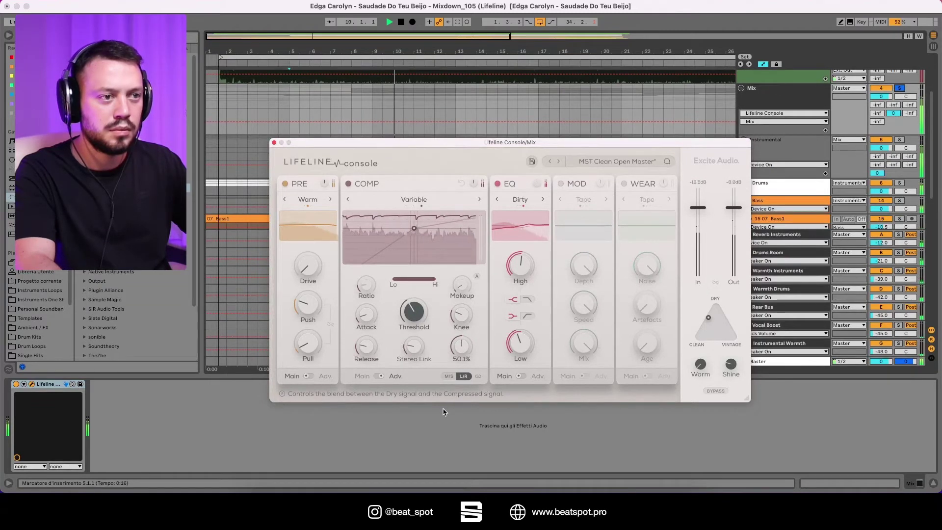
click(497, 184)
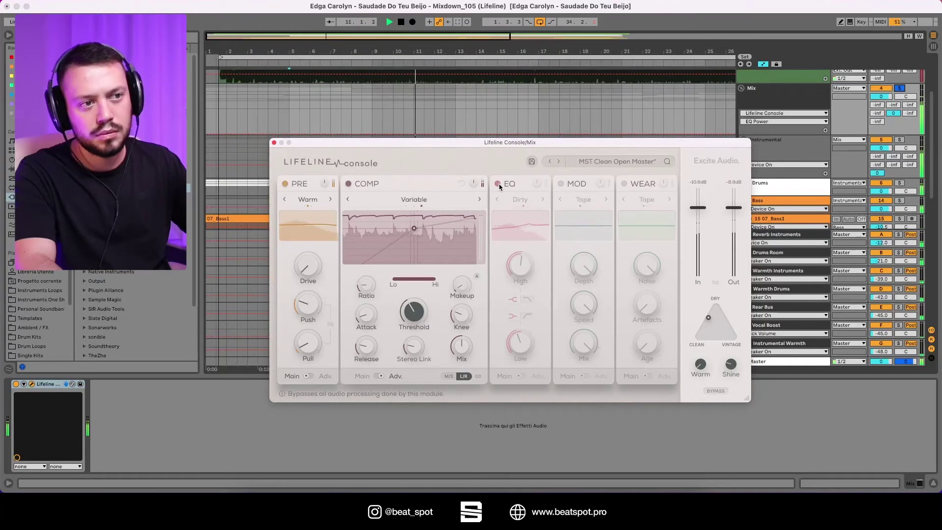
click(498, 185)
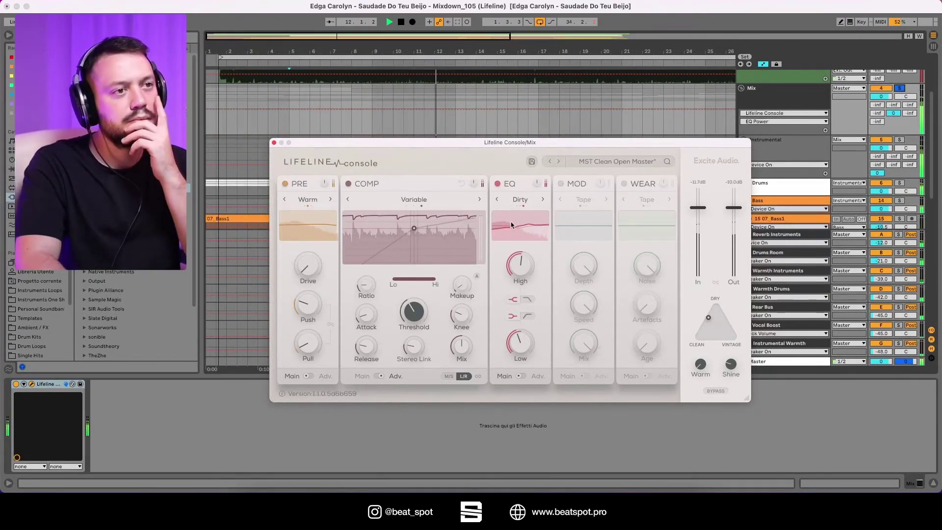
Set the EQ module's High control to about 1.2 dB and compare the result with the module bypassed.
click(527, 261)
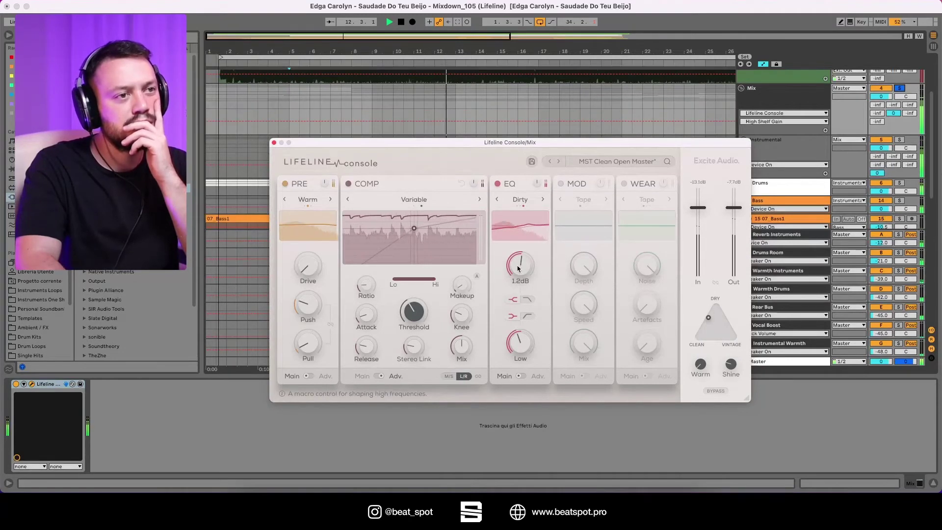
click(498, 184)
click(500, 184)
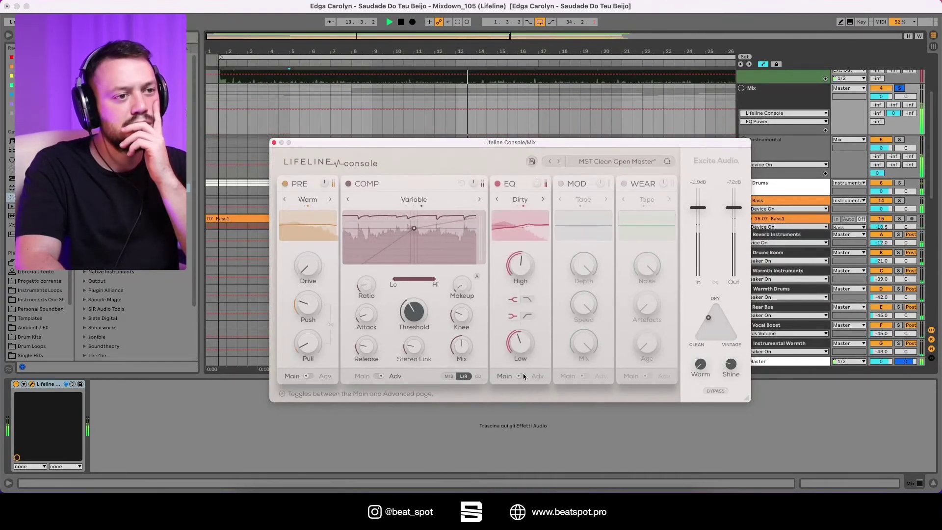
Show the EQ module's advanced controls and compare the mix with the module off and on.
click(526, 376)
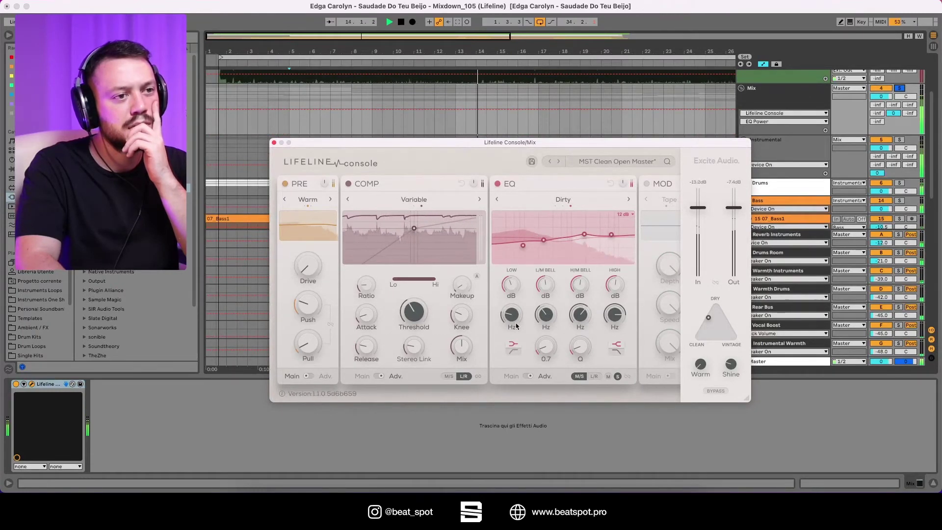
click(497, 188)
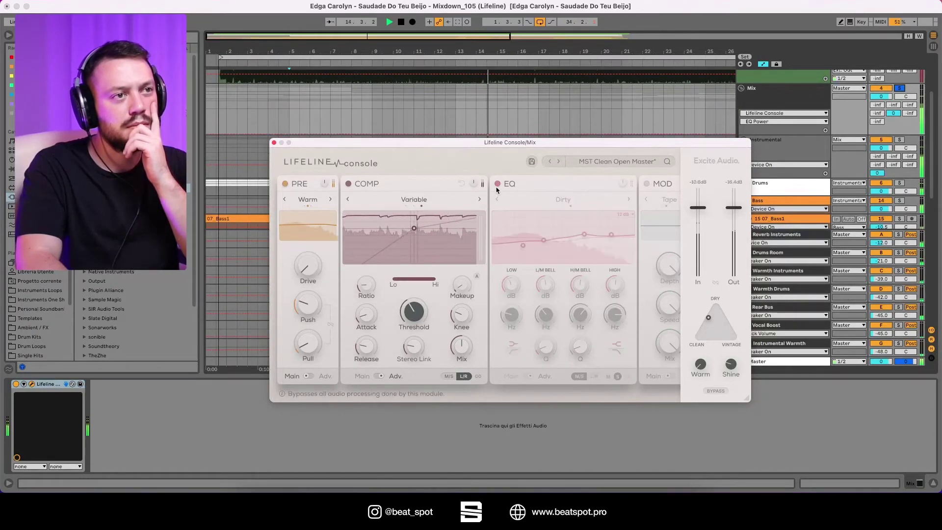
click(497, 188)
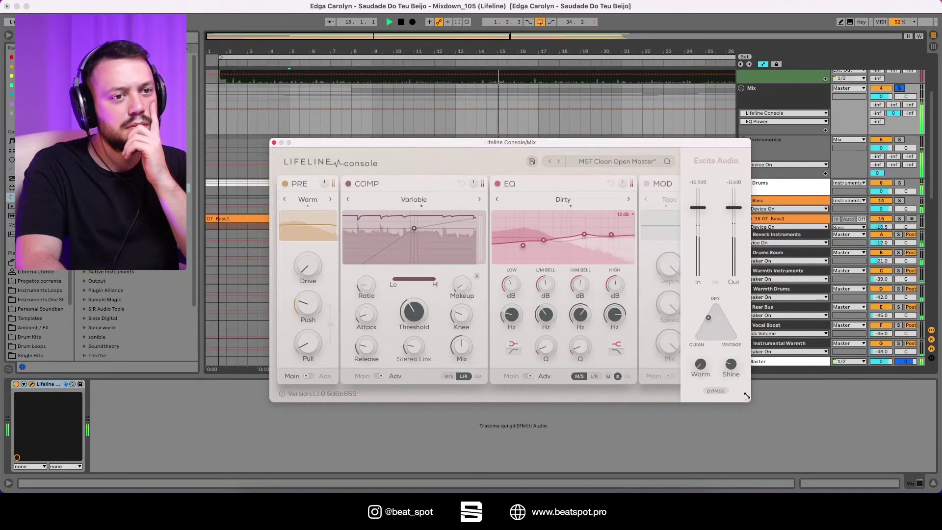
Enlarge the Lifeline Console window slightly and look across the whole chain of modules.
drag(746, 397, 886, 472)
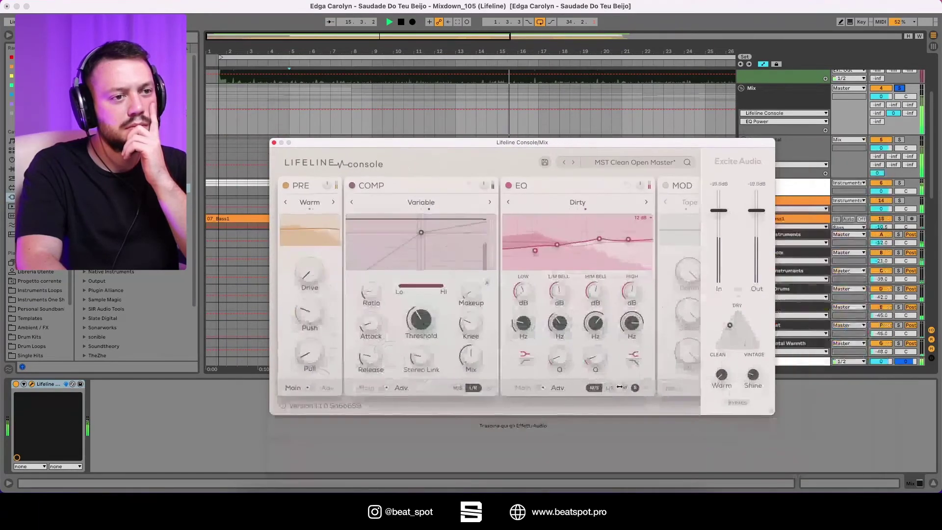
scroll(388, 388, right, 3)
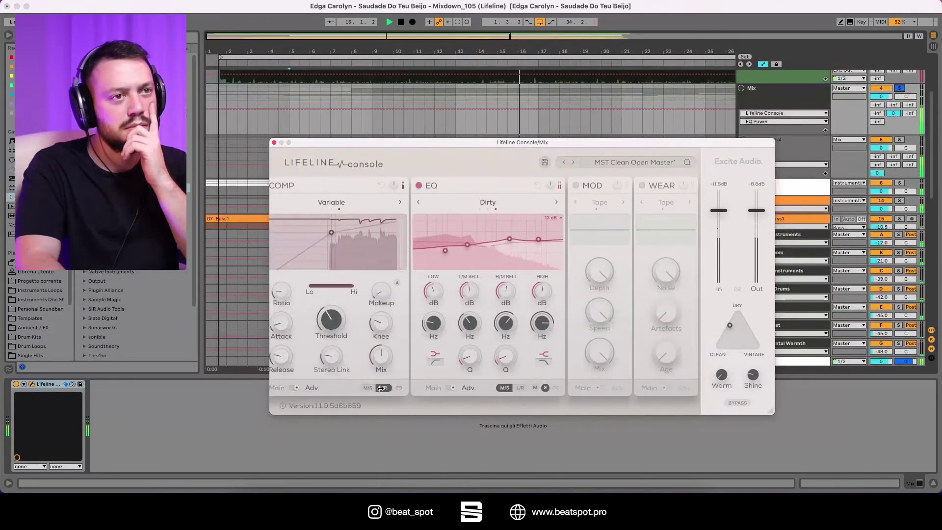
scroll(381, 388, left, 3)
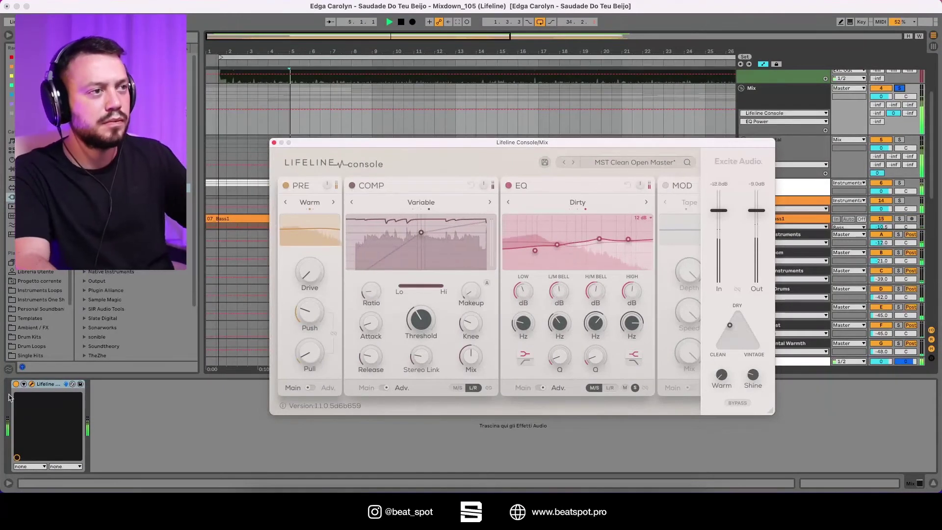
Compare the mix with the Lifeline Console device off and on, and set Shine to about 40.2.
click(15, 384)
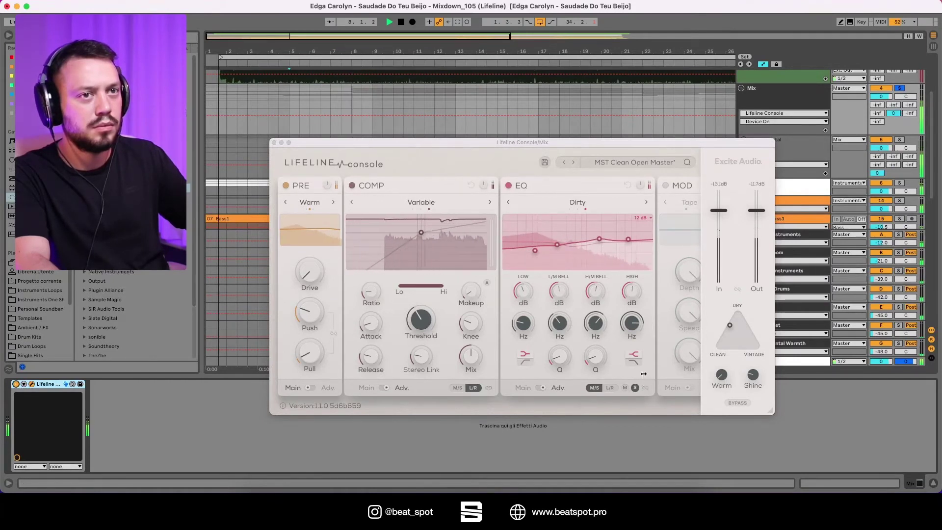
mouse_move(472, 366)
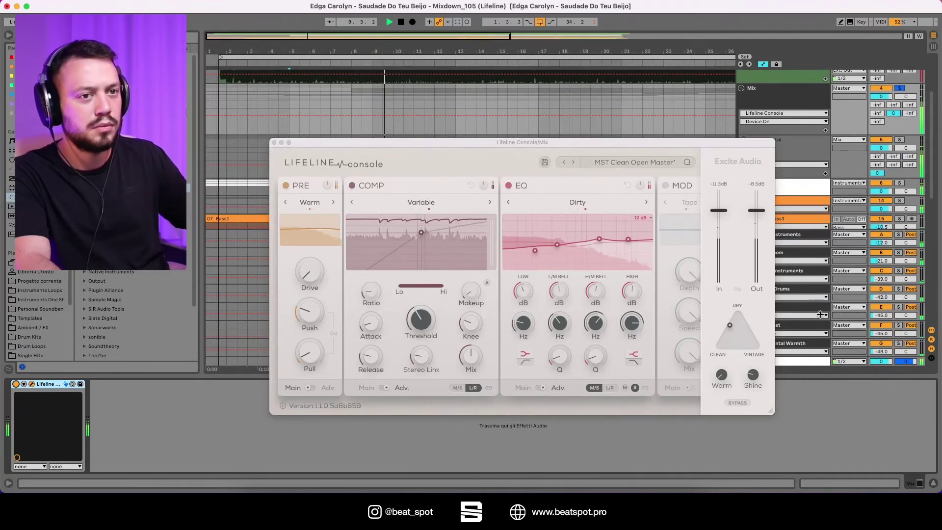
mouse_move(722, 383)
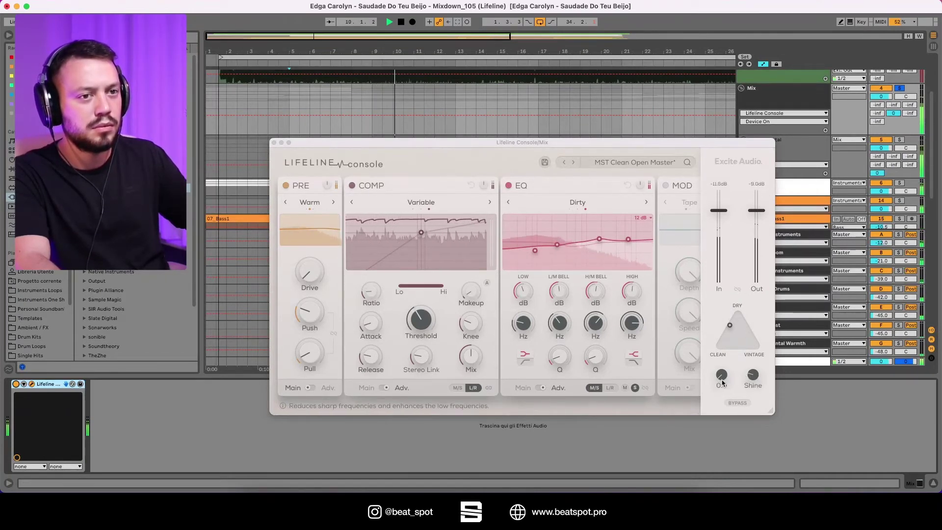
click(753, 376)
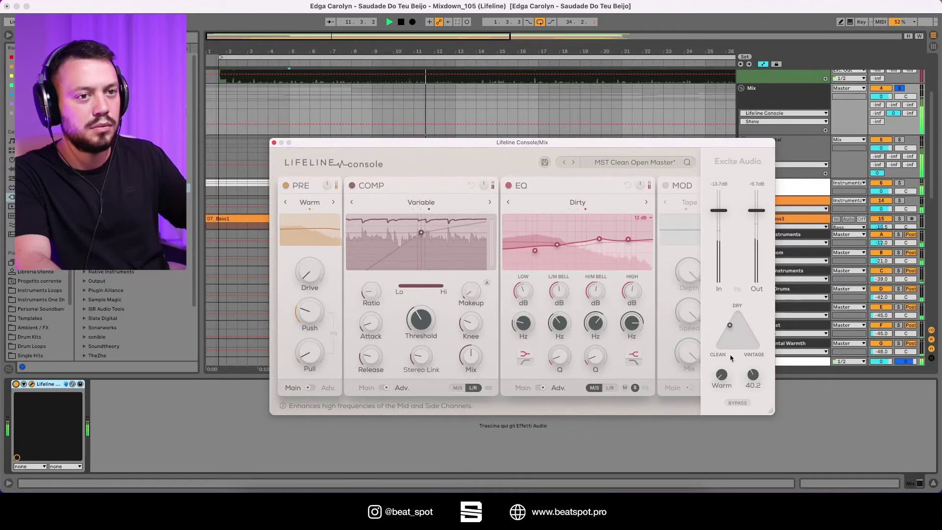
Compare the mix against the bypassed Lifeline Console once more and close the plugin window.
click(15, 384)
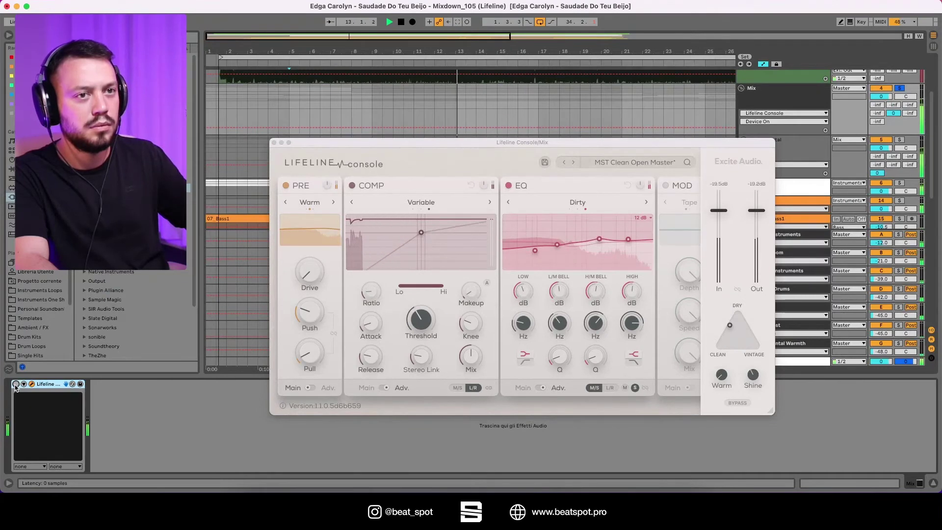
click(16, 384)
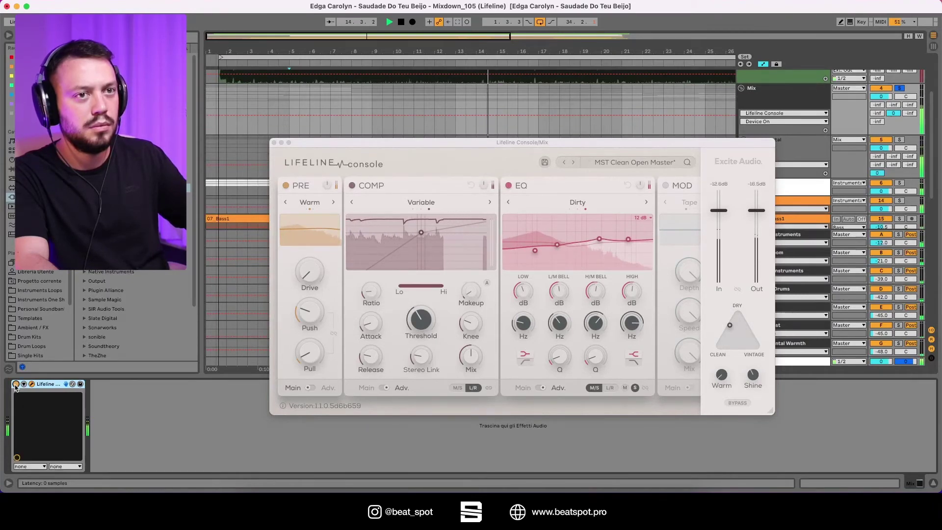
click(273, 143)
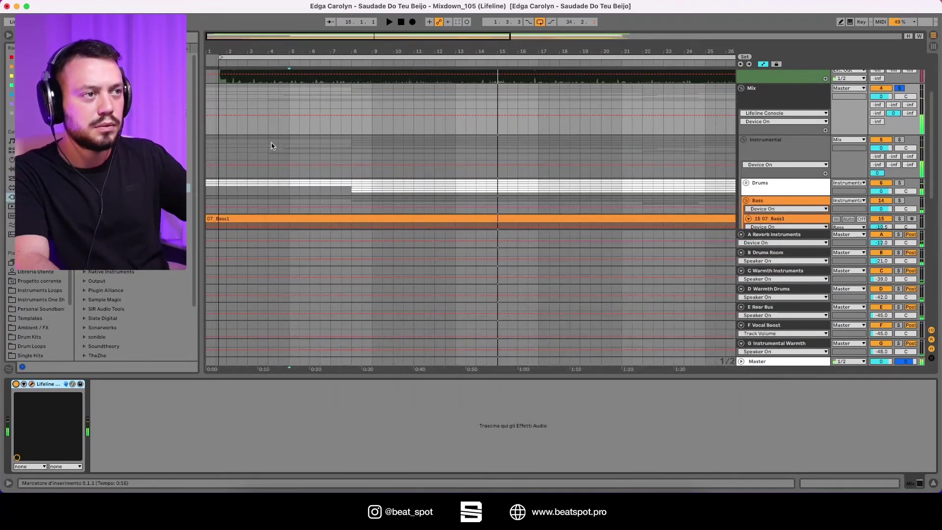
Reopen the Mix group's Lifeline Console, reposition its window and listen to a passage of the mix.
click(32, 383)
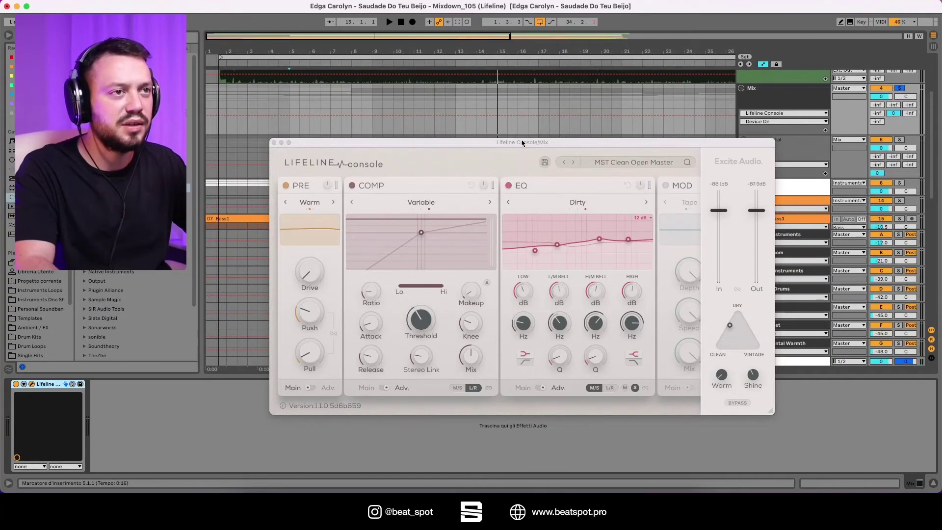
drag(522, 144, 524, 134)
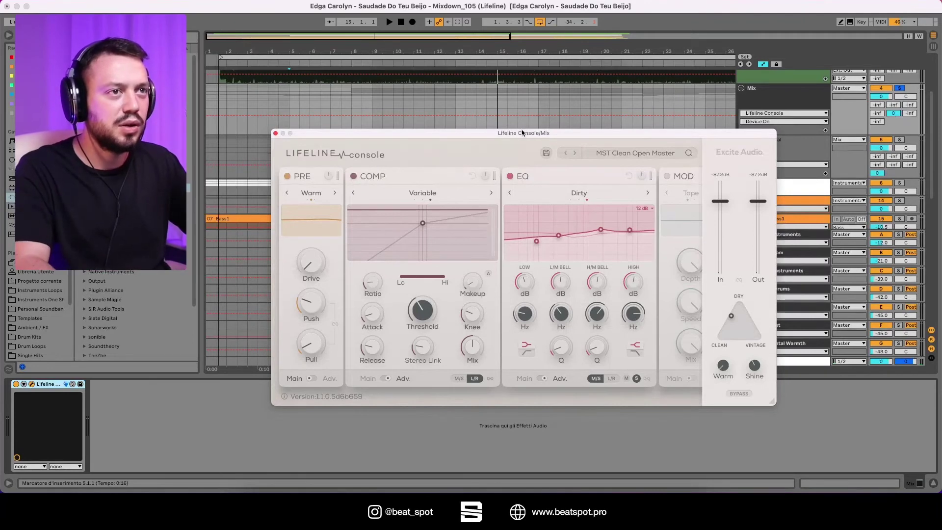
key(space)
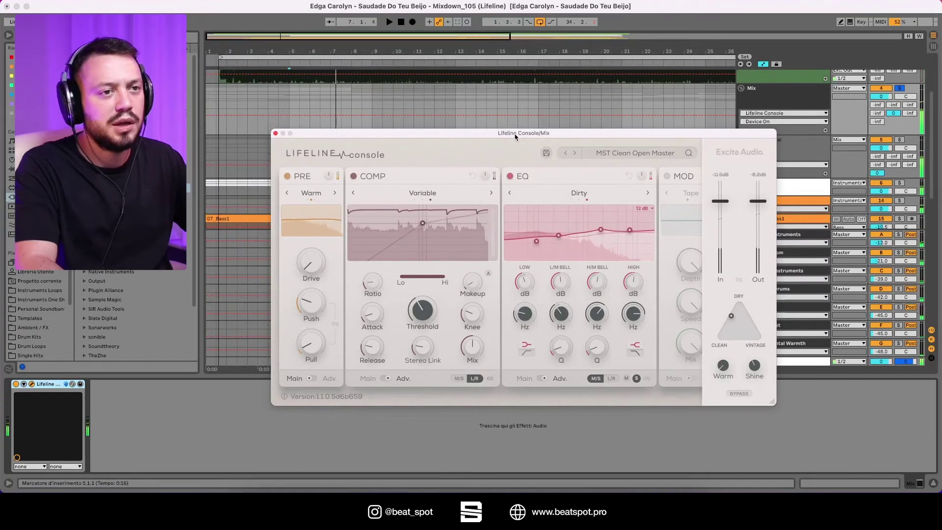
mouse_move(516, 136)
mouse_down()
mouse_move(497, 124)
mouse_move(465, 142)
mouse_move(435, 118)
mouse_move(489, 141)
mouse_up()
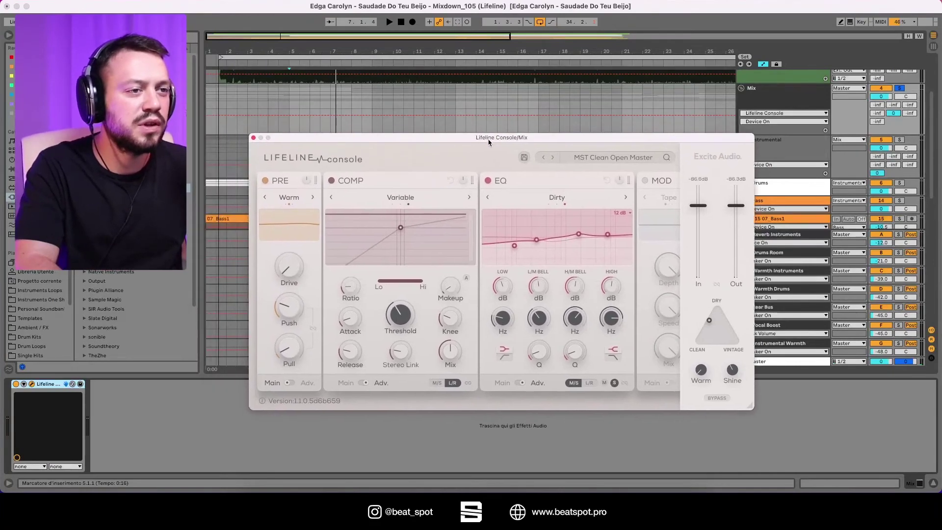
Play from bar 3 and compare the lead vocal group with its Lifeline Console off and on.
click(248, 155)
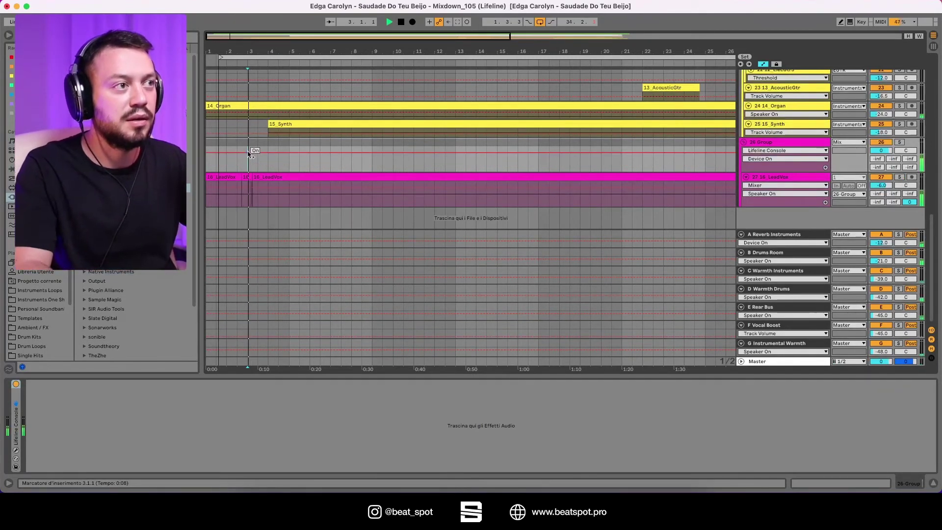
key(space)
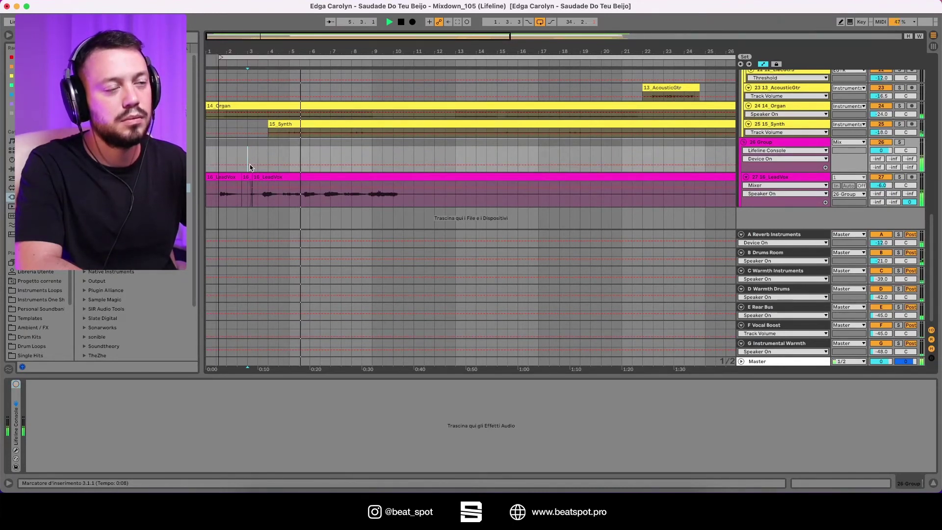
click(250, 168)
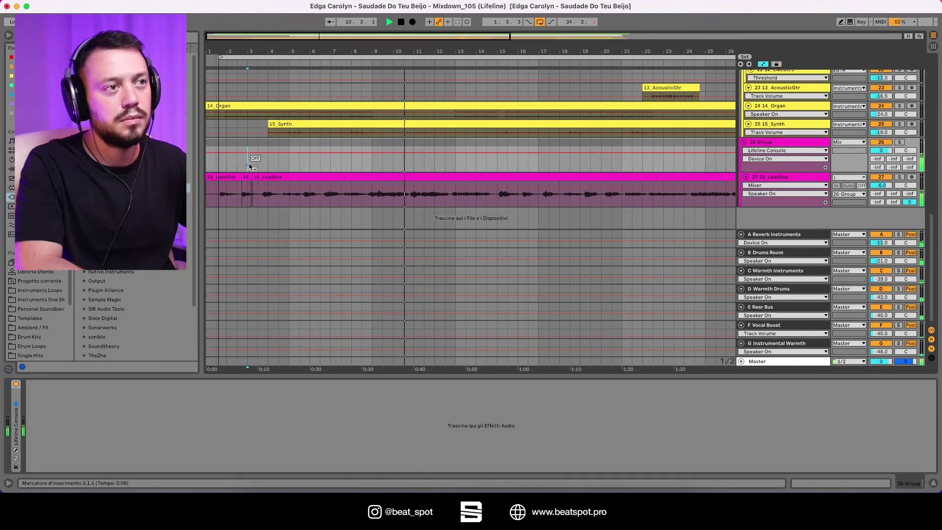
Select the Mix group, show its Lifeline Console window and readjust Shine during playback.
scroll(779, 109, up, 2)
scroll(779, 109, up, 15)
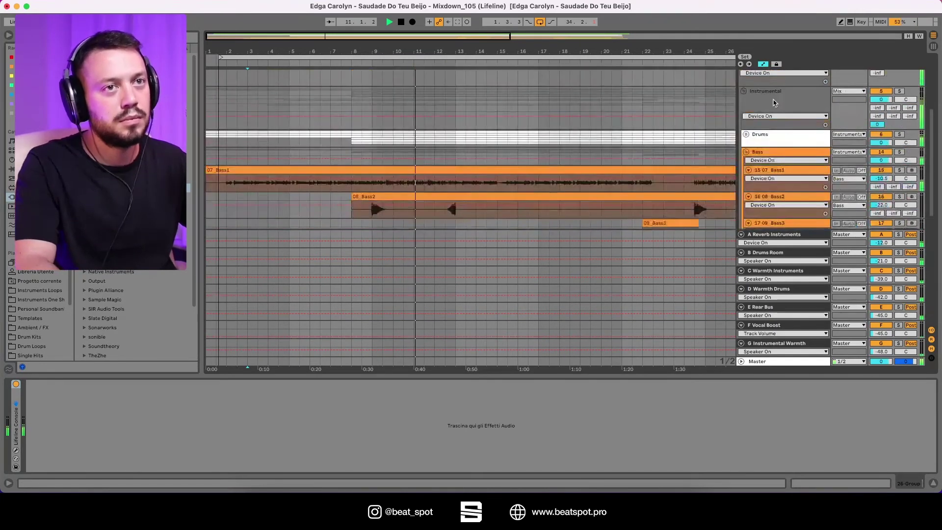
click(779, 188)
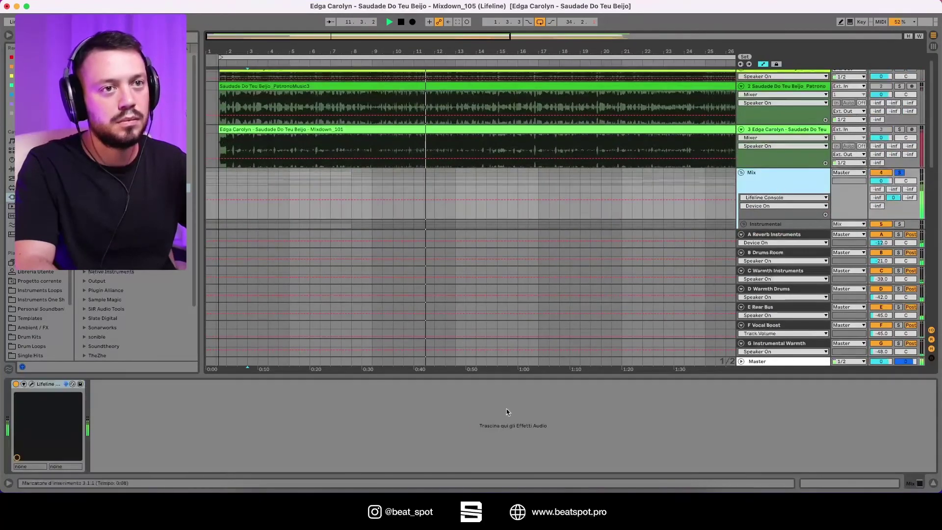
key(super+alt+p)
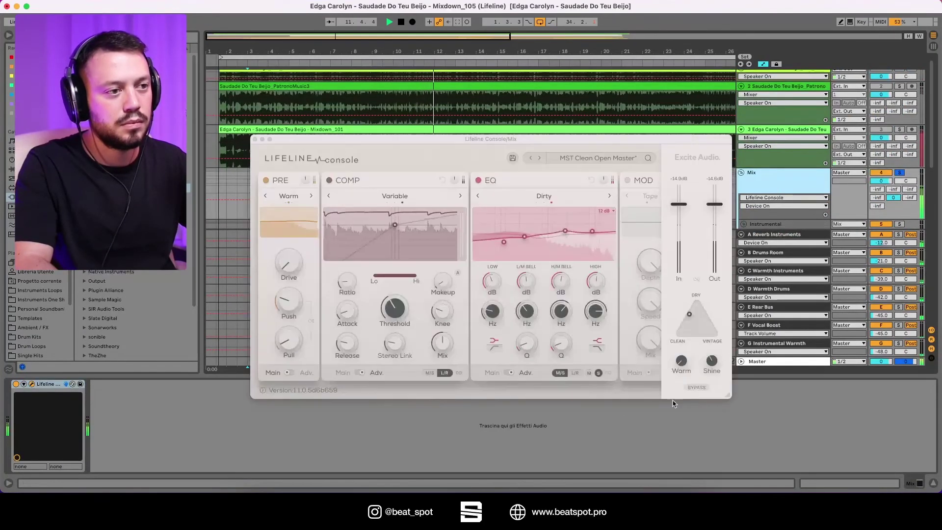
click(712, 361)
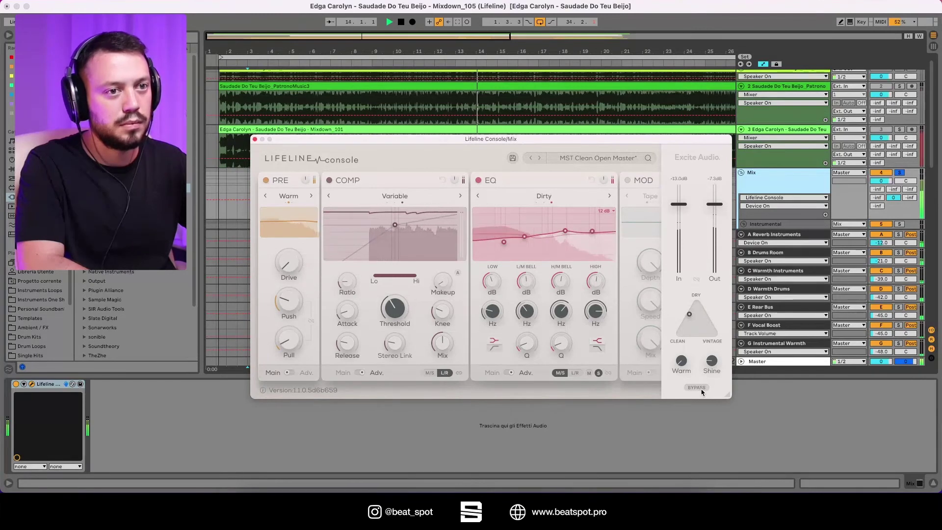
key(space)
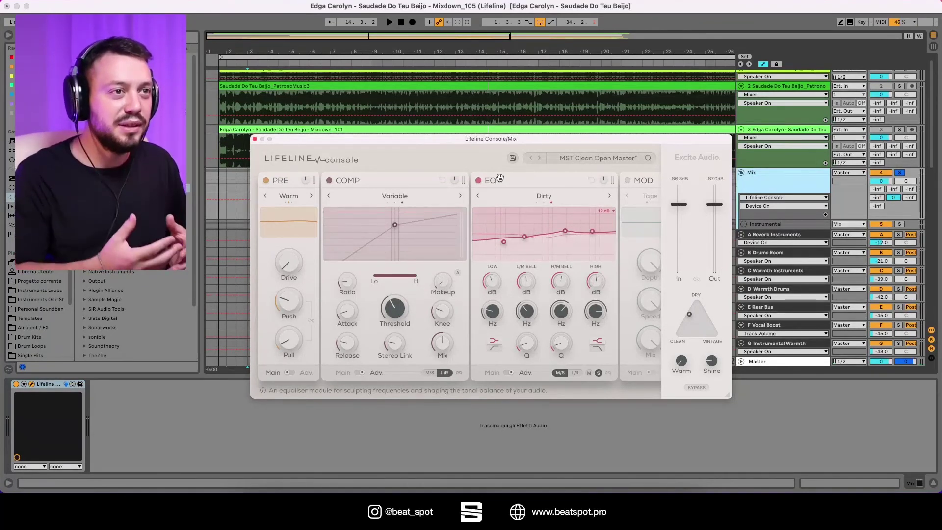
Browse the Lifeline Console preset categories, including Basic, Creative, Drums, Synths and Vocals.
click(571, 163)
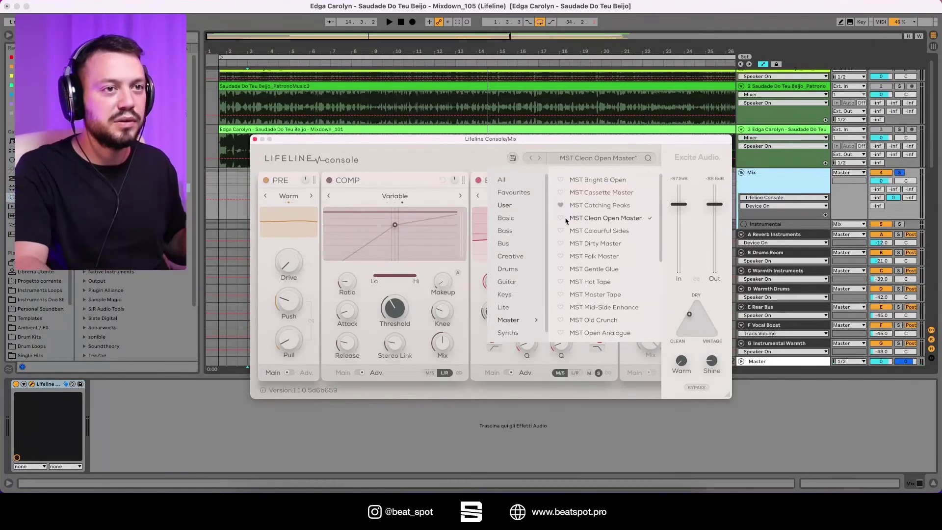
mouse_move(505, 231)
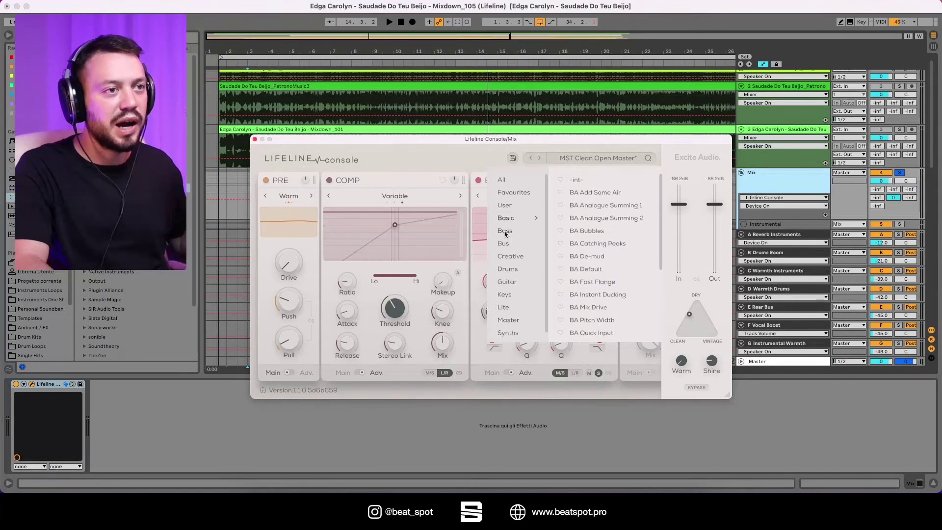
mouse_move(508, 254)
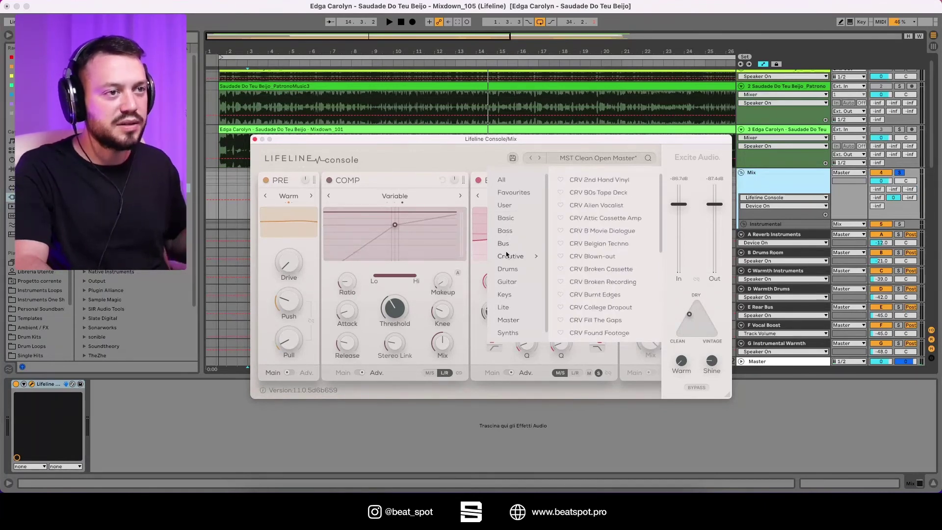
scroll(504, 298, down, 1)
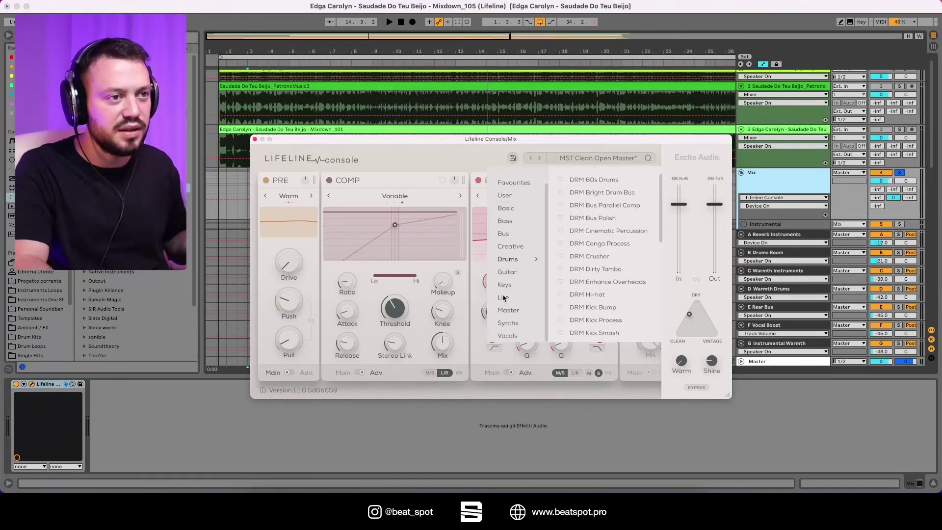
mouse_move(505, 334)
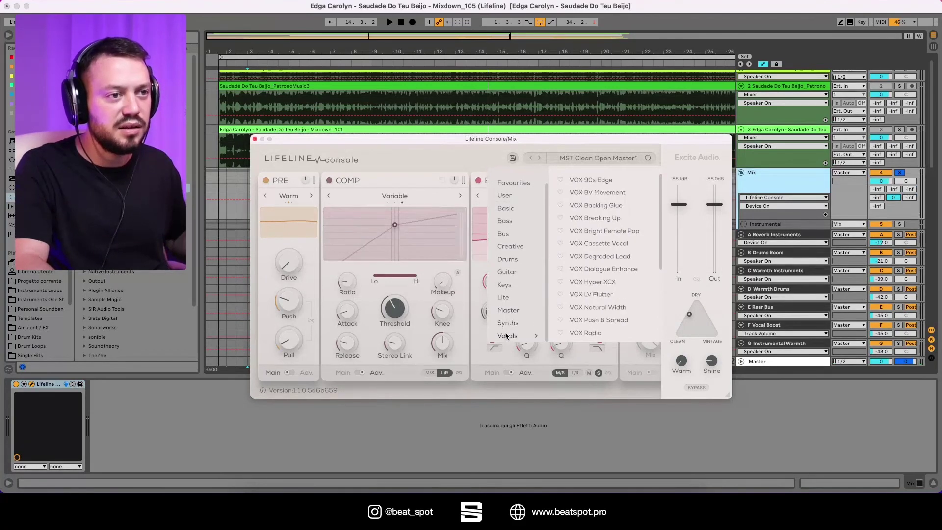
scroll(570, 314, up, 1)
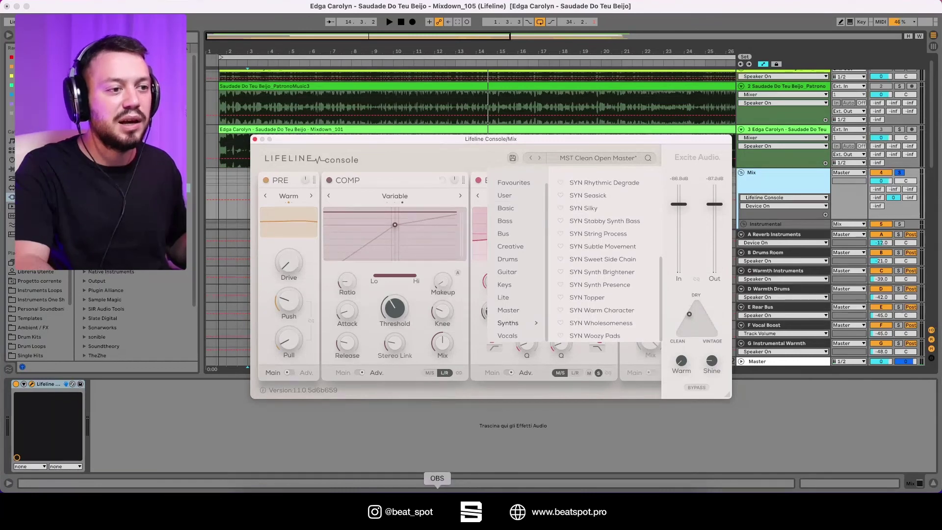
click(437, 491)
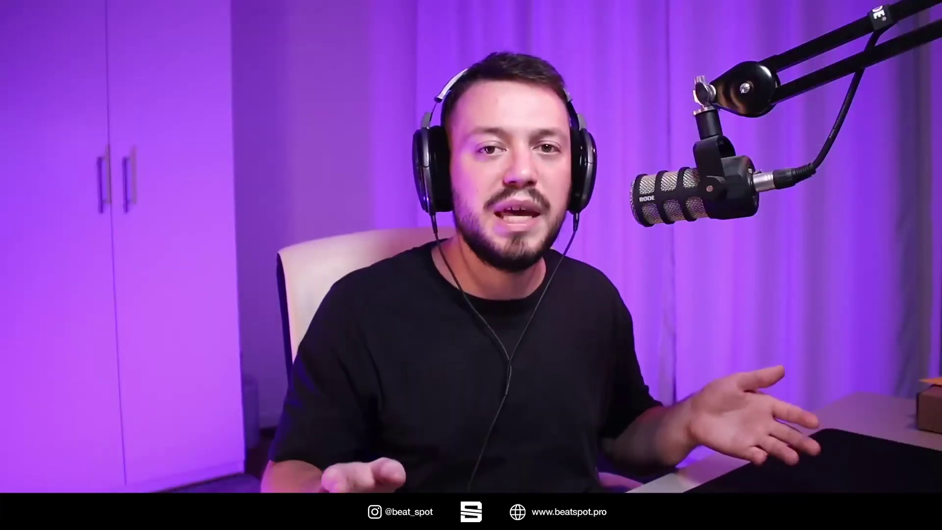